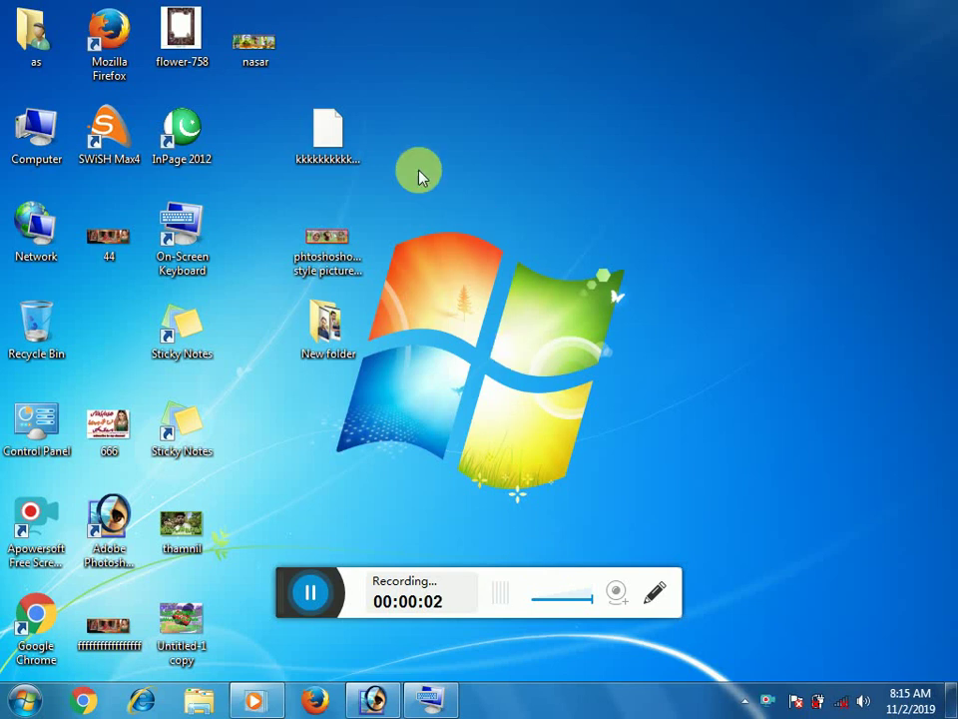
Refresh the desktop twice from its shortcut menu.
right_click(472, 212)
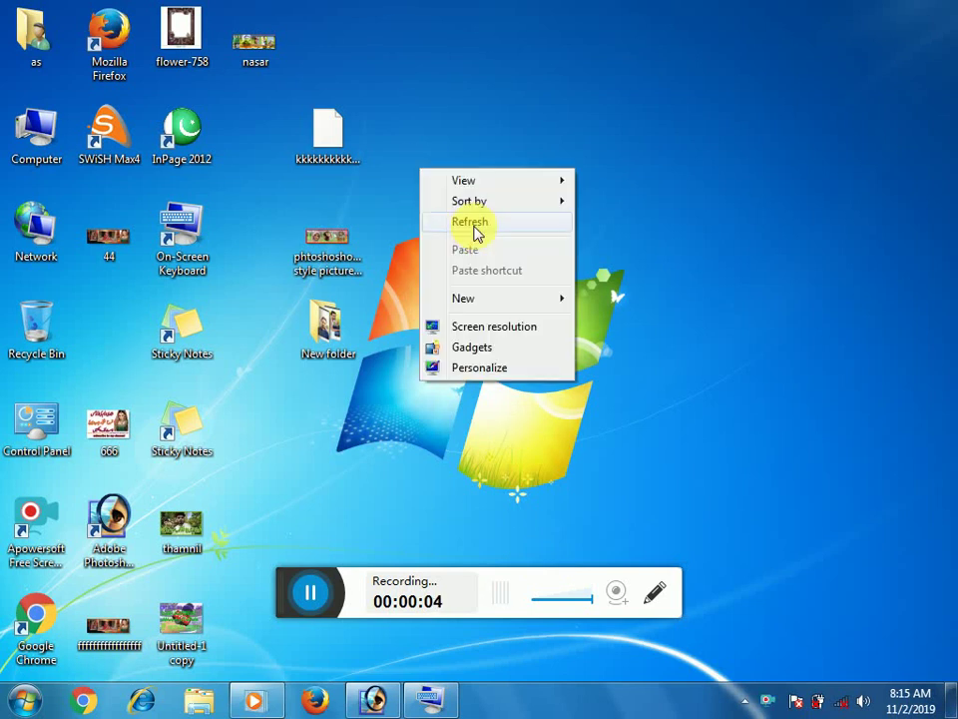
left_click(473, 222)
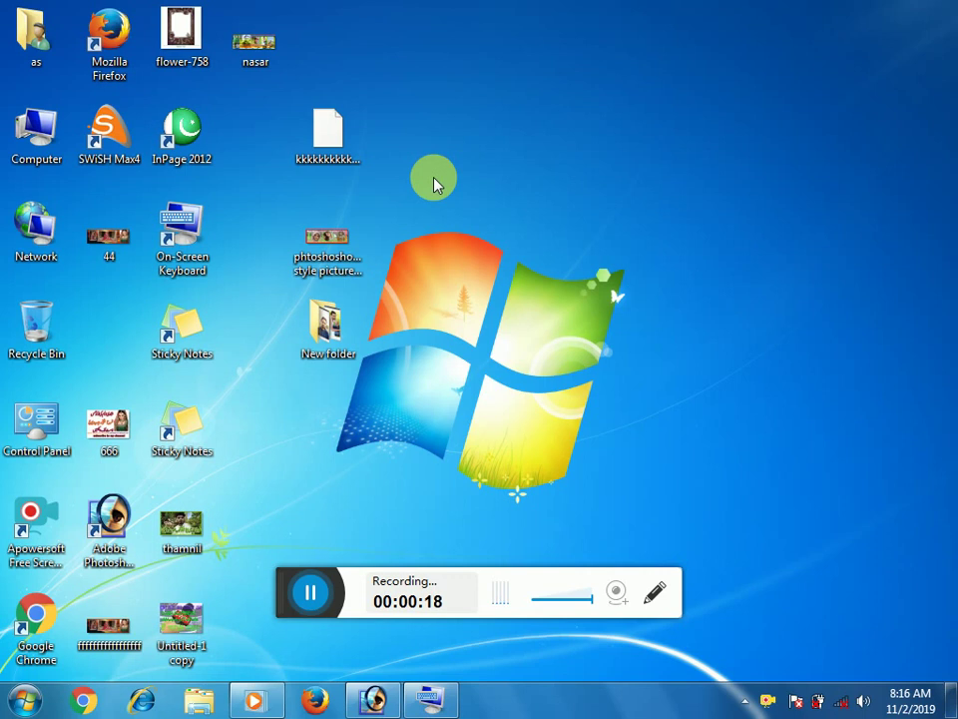
right_click(422, 158)
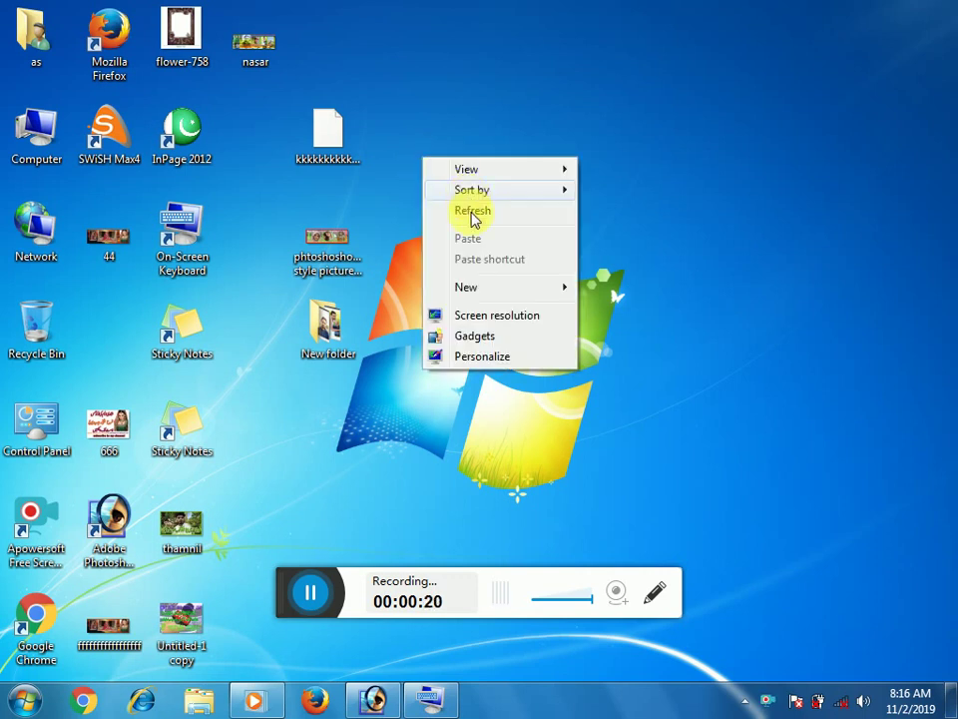
left_click(473, 211)
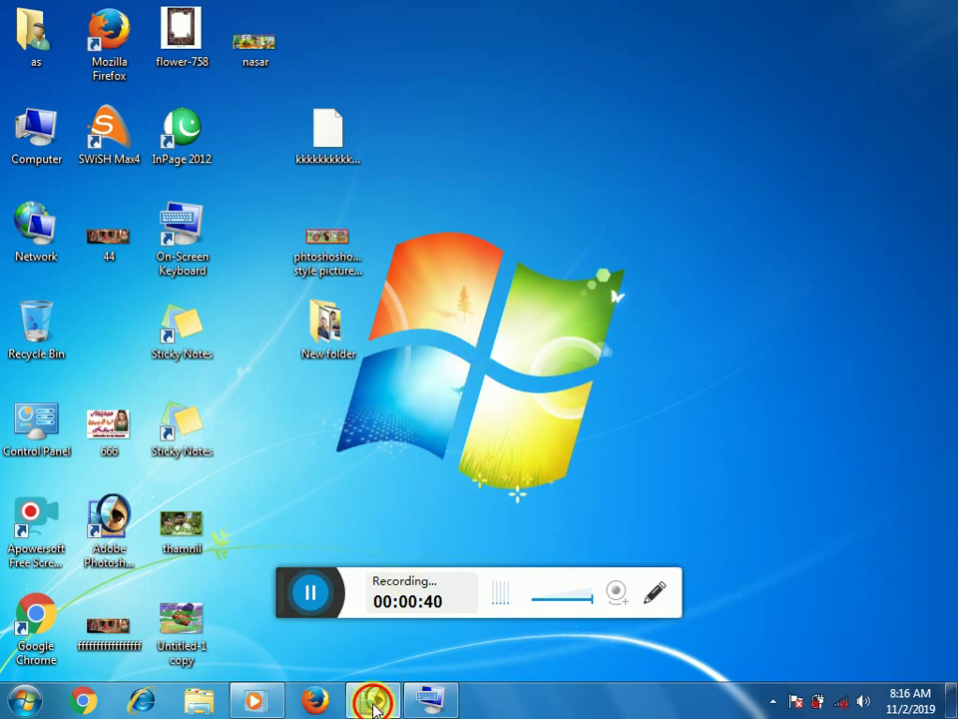
Restore the Photoshop ellipse document and zoom the canvas in slightly.
left_click(373, 702)
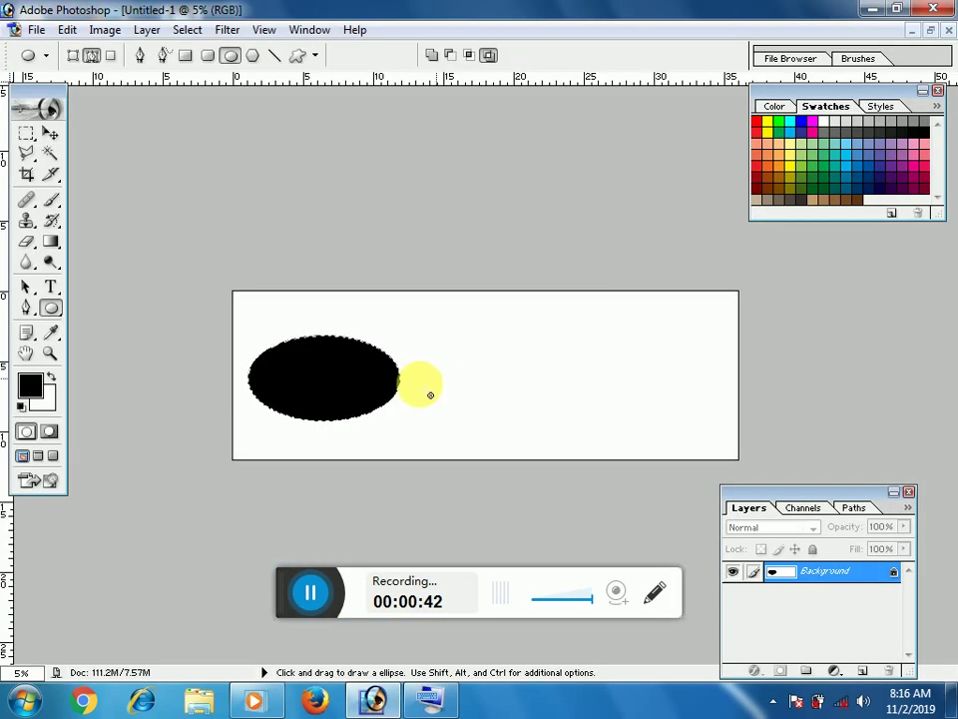
scroll(385, 381, "up", 1)
scroll(385, 380, "up", 1)
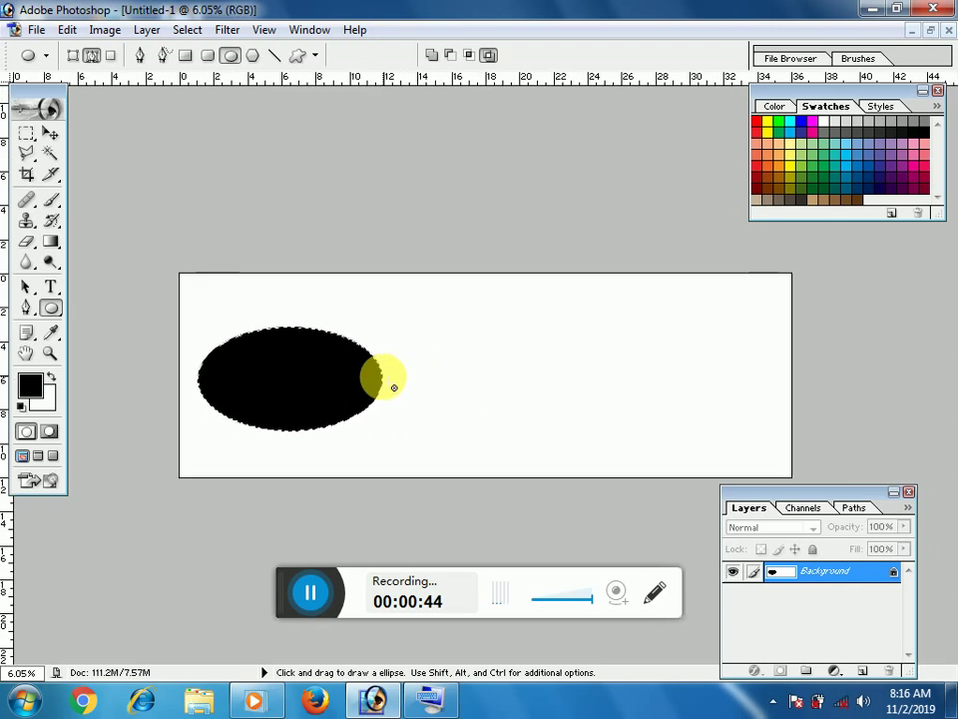
scroll(393, 387, "up", 1)
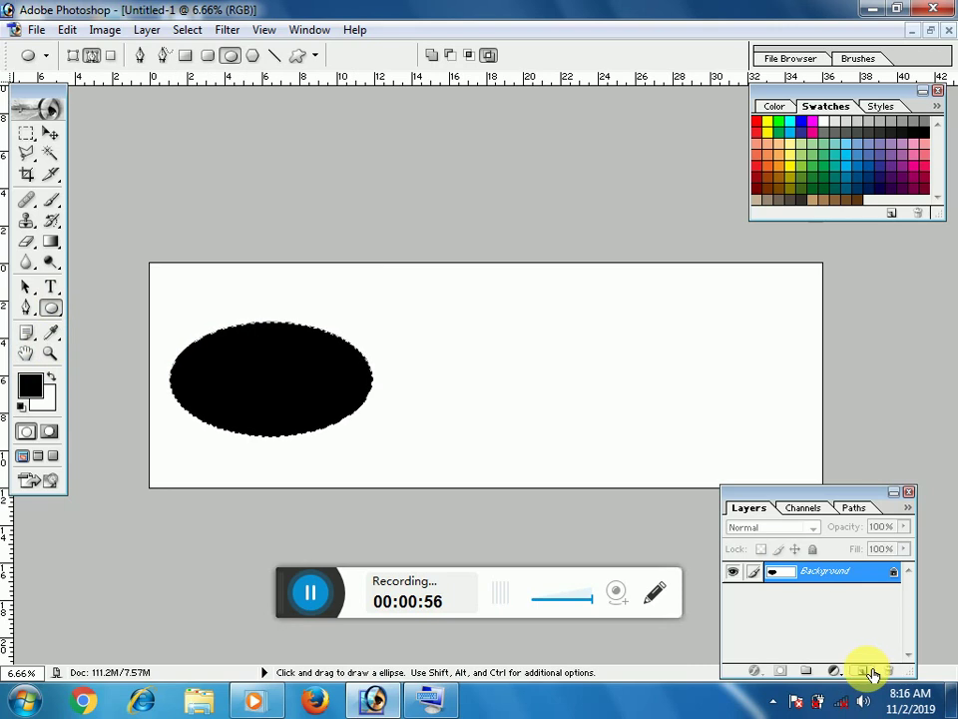
Add empty Layer 1 above Background and place a vertical guide at the canvas centre.
left_click(871, 672)
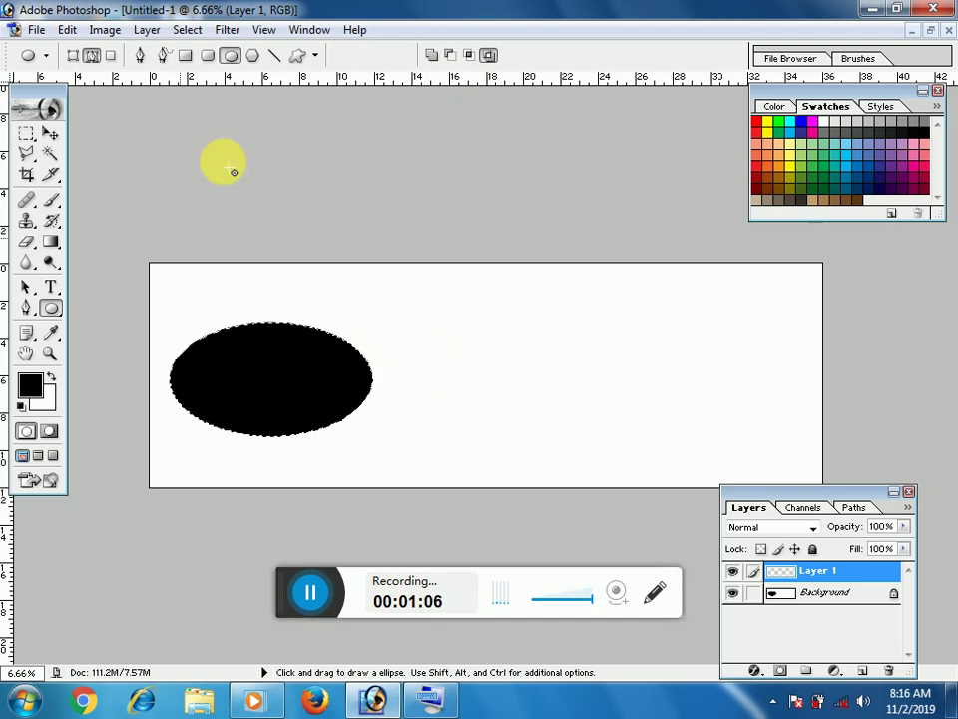
left_click_drag(15, 528, 476, 505)
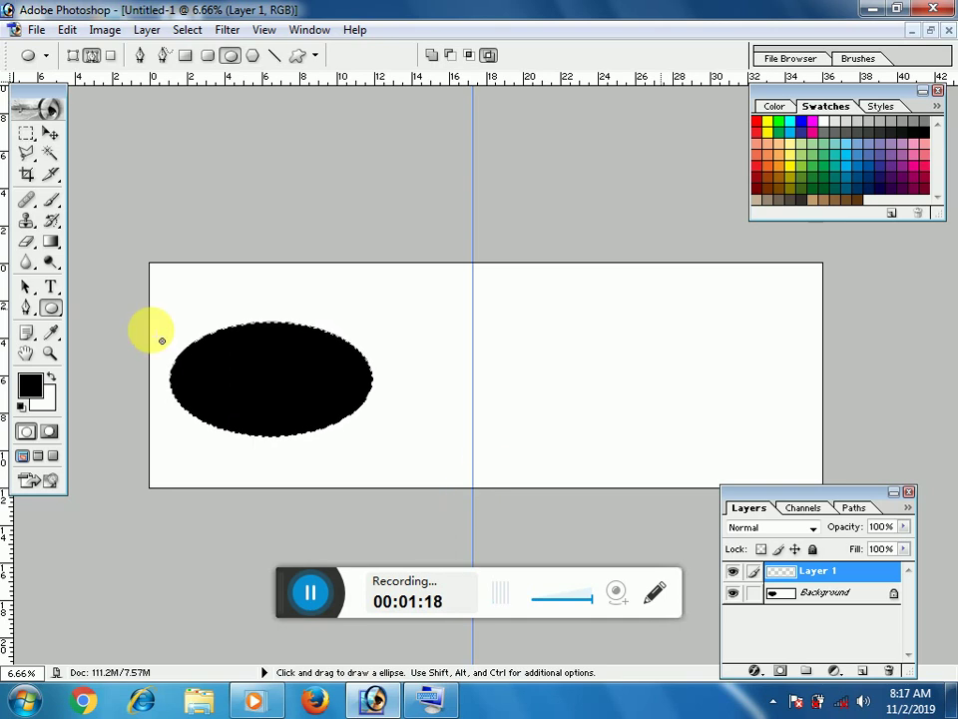
Draw a rectangle path just right of the guide near the canvas top.
left_click(54, 308)
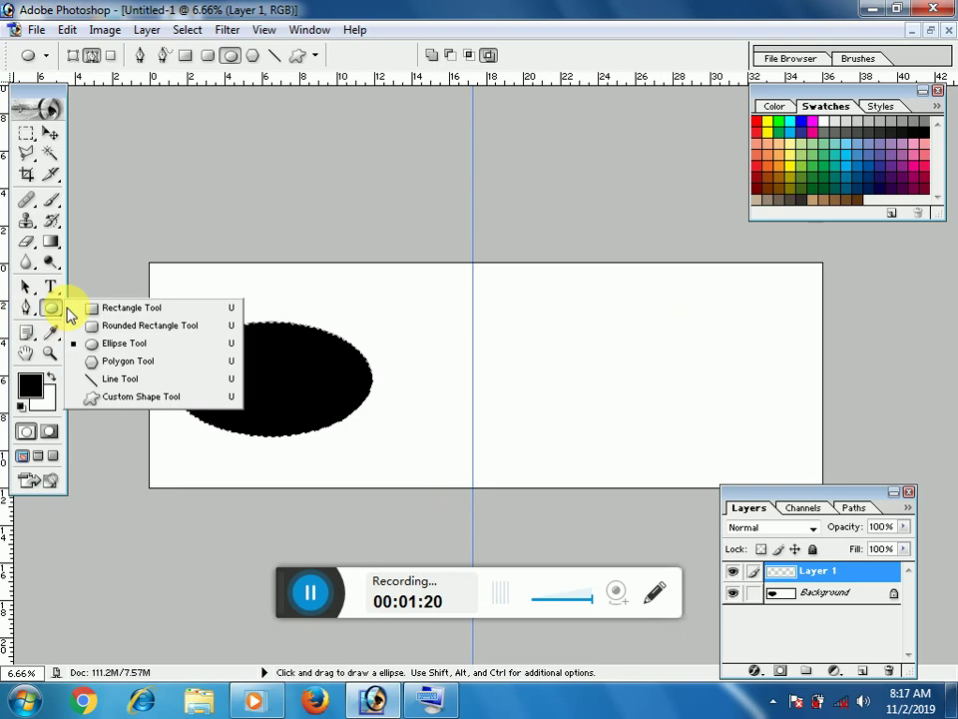
left_click(106, 306)
mouse_move(485, 280)
left_mouse_down()
mouse_move(614, 389)
mouse_move(619, 380)
left_mouse_up()
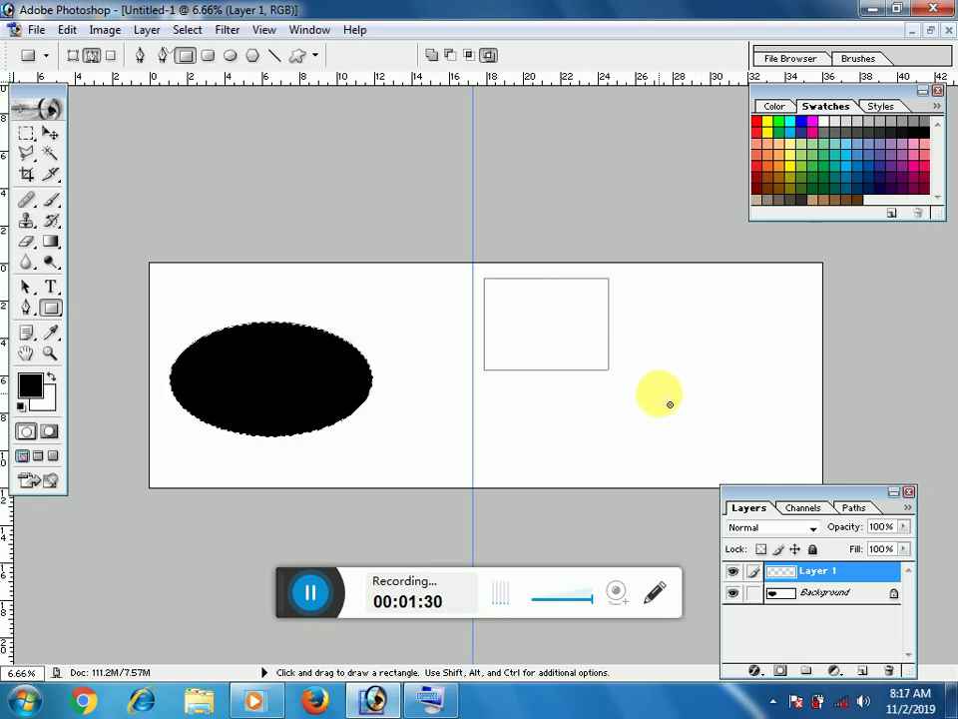
key("a")
left_click(670, 405)
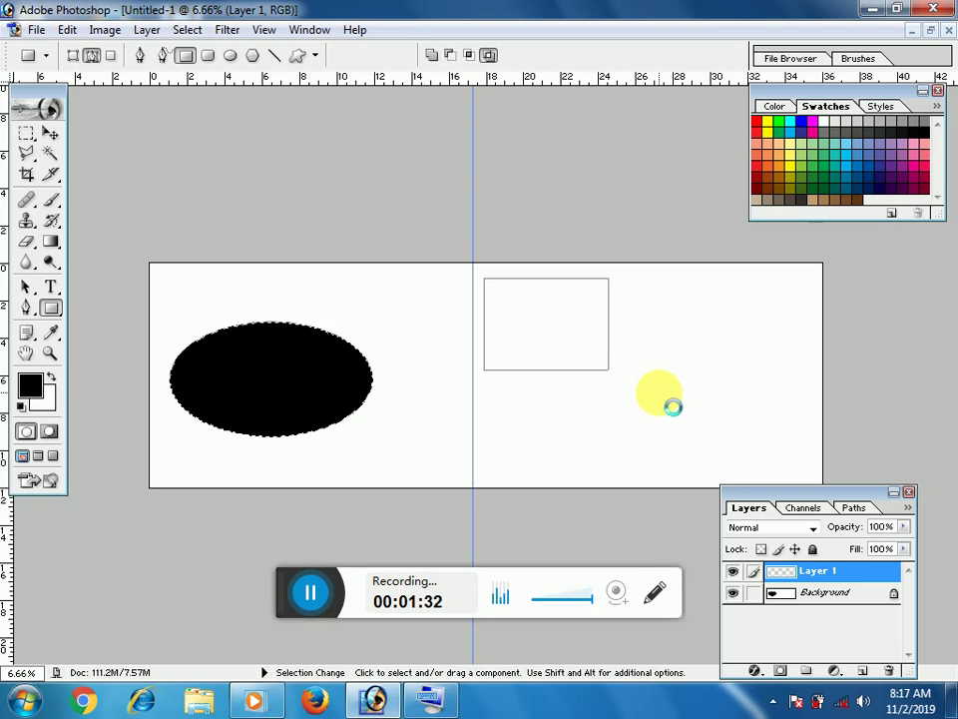
Load the rectangle as a selection and fill it black on new Layer 2.
key("u")
key("ctrl+Return")
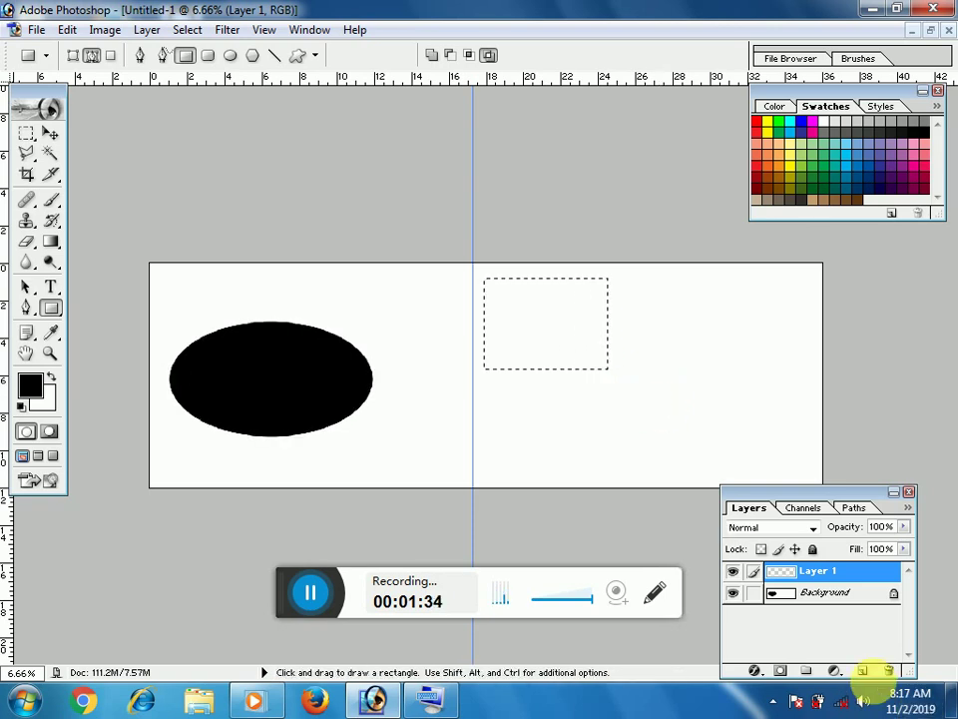
left_click(868, 674)
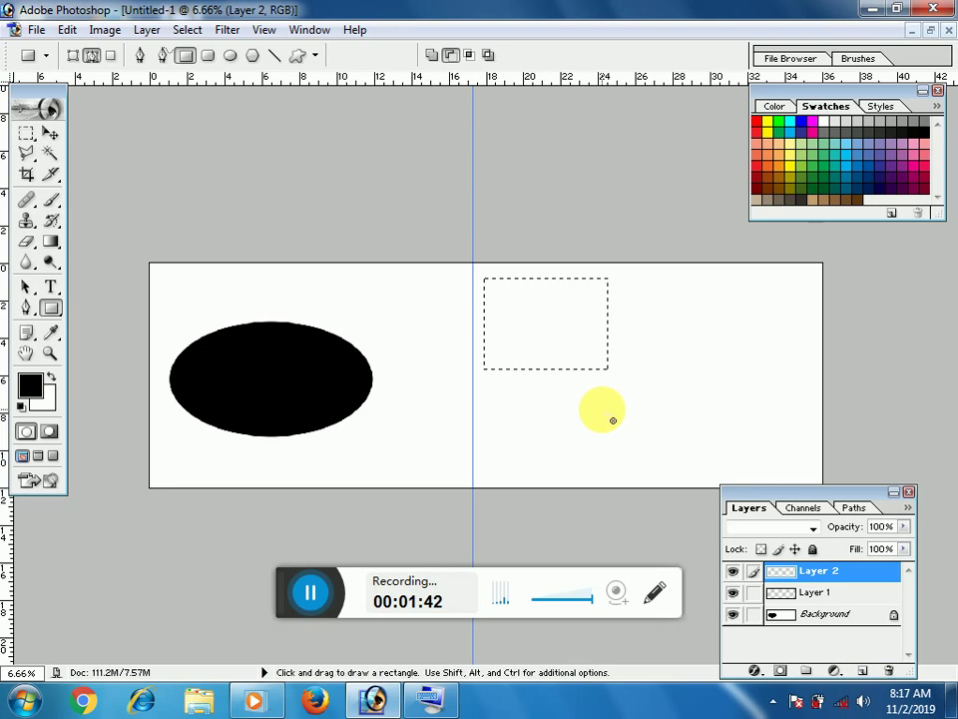
key("alt+BackSpace")
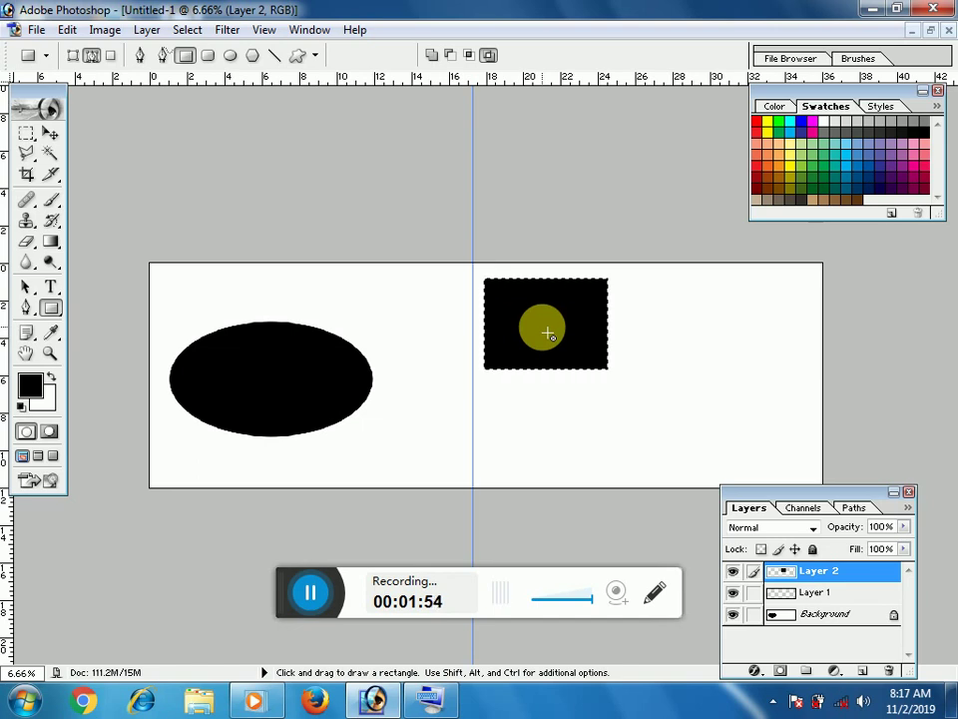
Duplicate the black rectangle layer twice with Ctrl+J.
key("a")
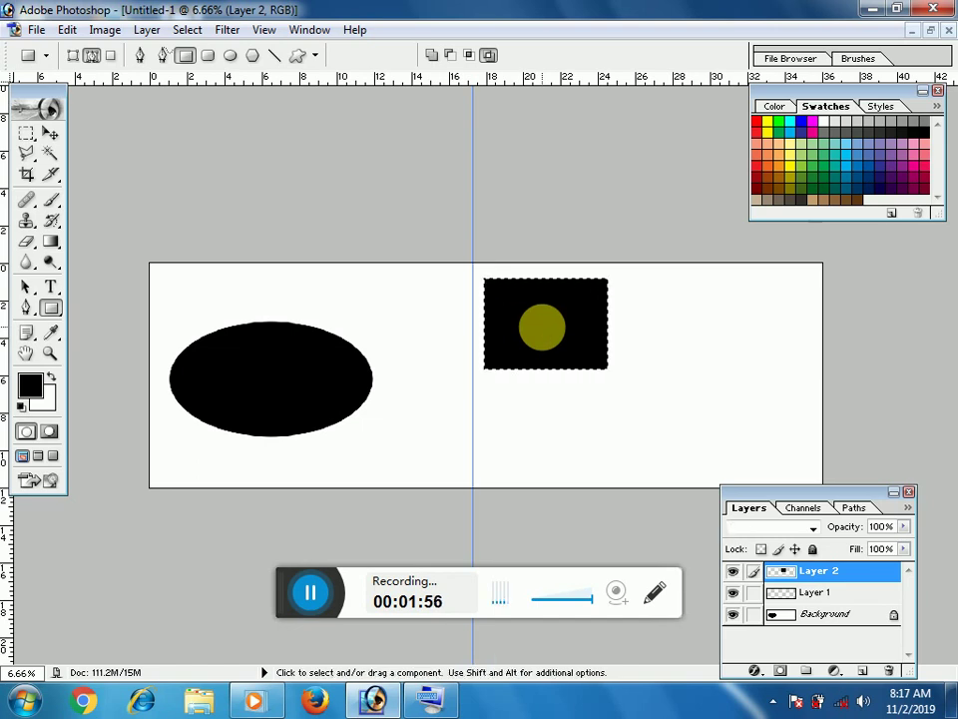
key("ctrl+j")
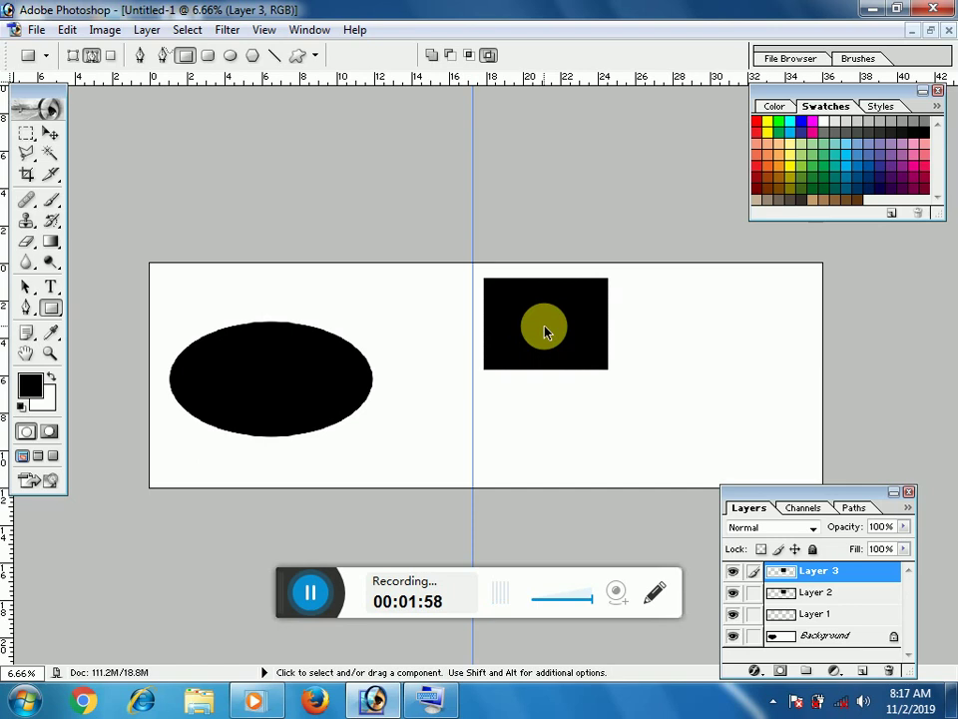
key("ctrl+j")
key("ctrl+j")
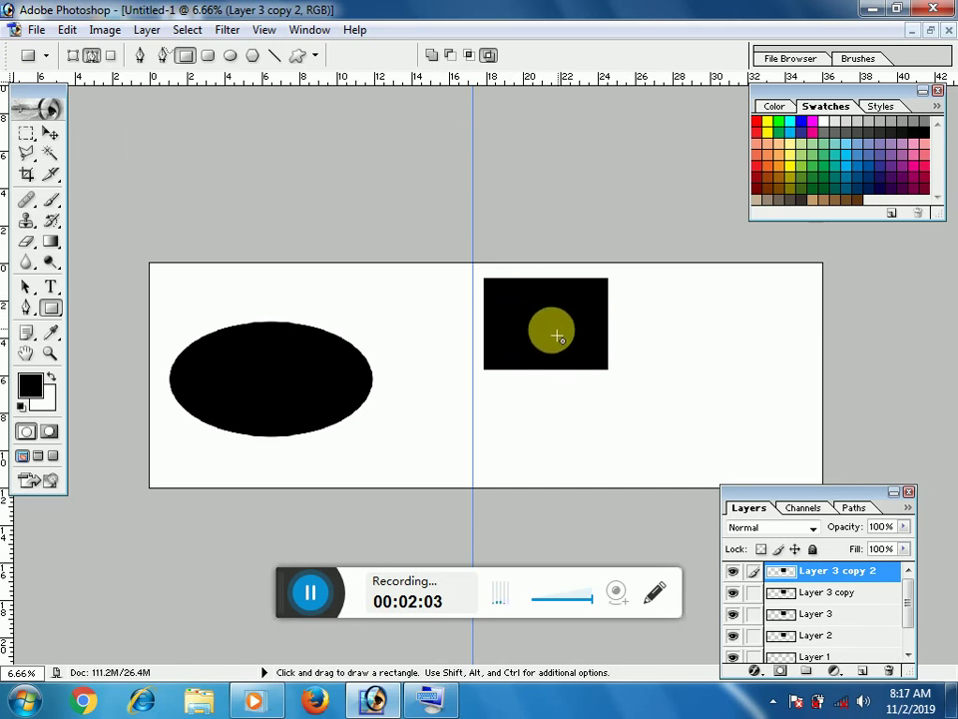
Arrange the rectangle copies into a 2x2 grid right of the guide.
left_click(45, 136)
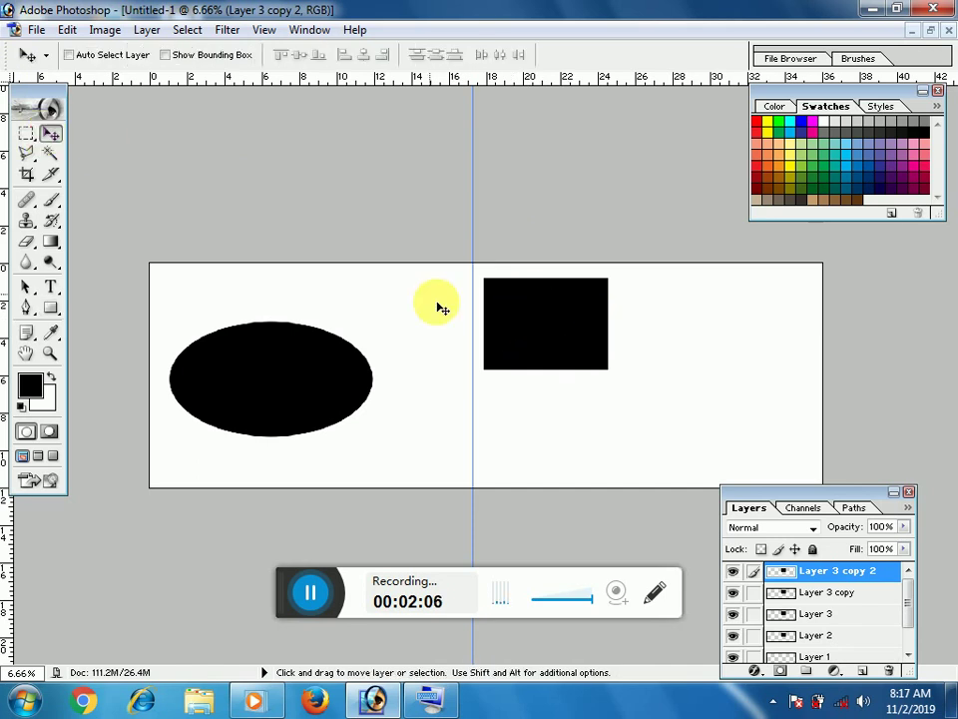
right_click(556, 318)
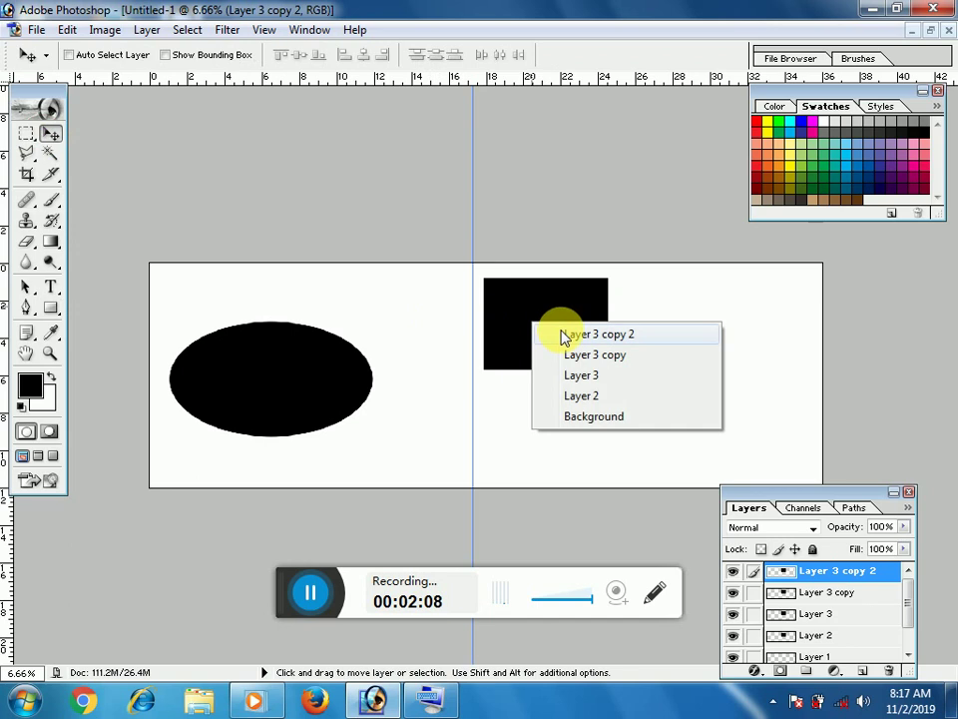
left_click(560, 333)
left_click_drag(589, 321, 701, 325)
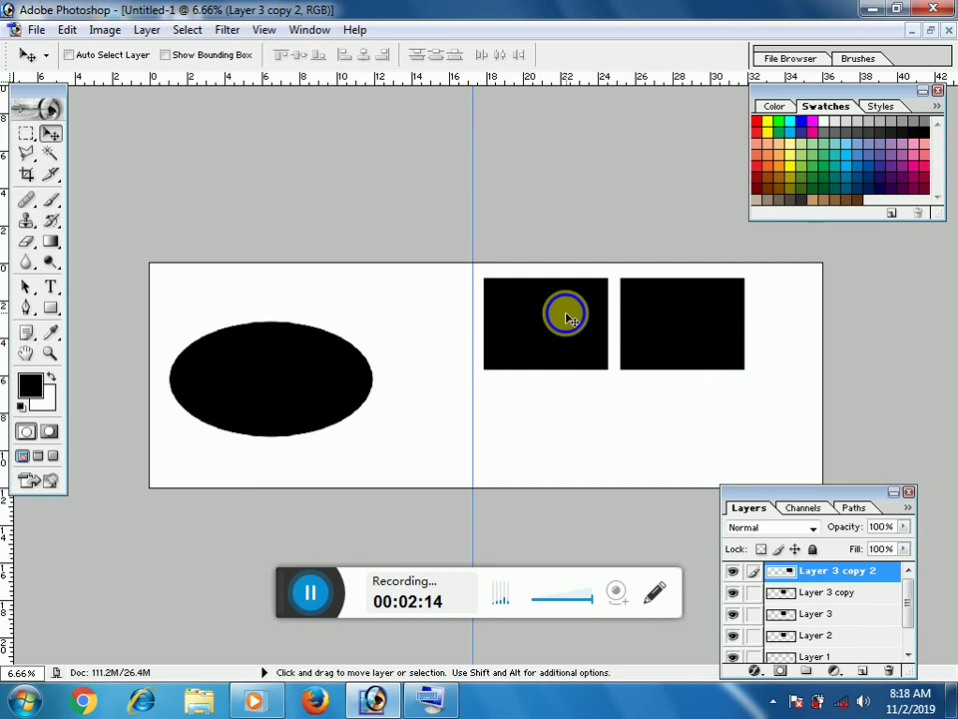
right_click(565, 315)
key("Return")
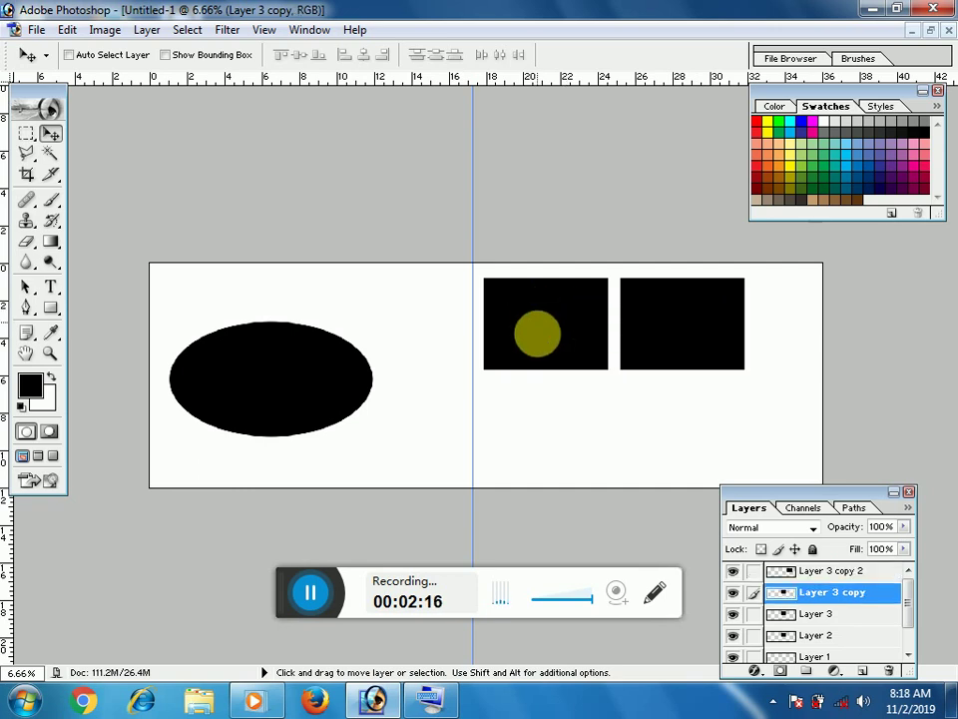
mouse_move(539, 329)
left_mouse_down()
mouse_move(589, 423)
mouse_move(673, 418)
left_mouse_up()
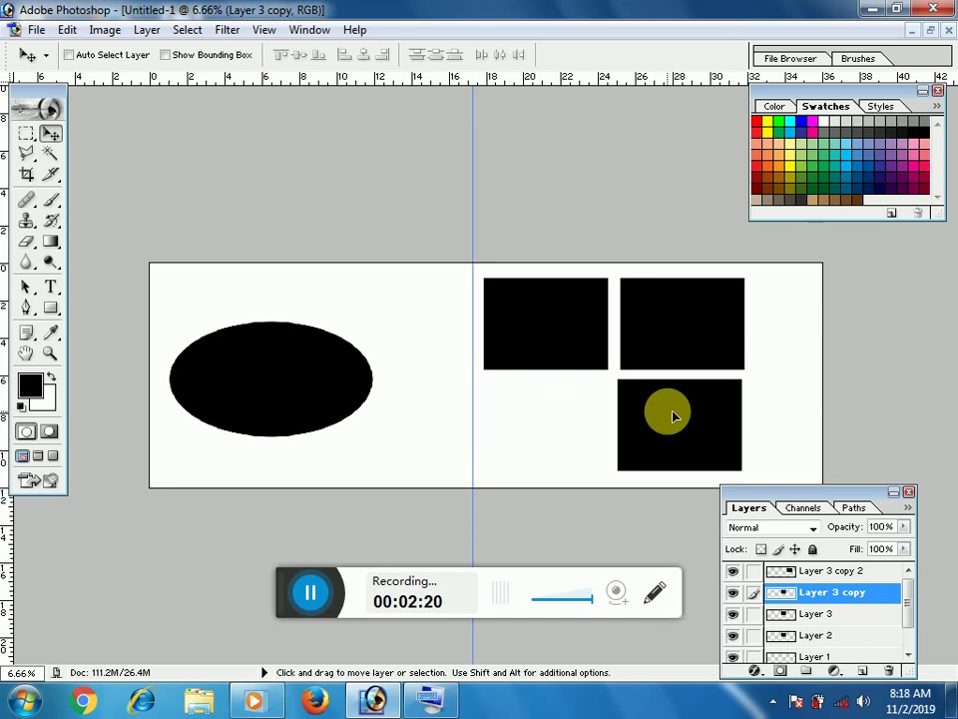
right_click(530, 313)
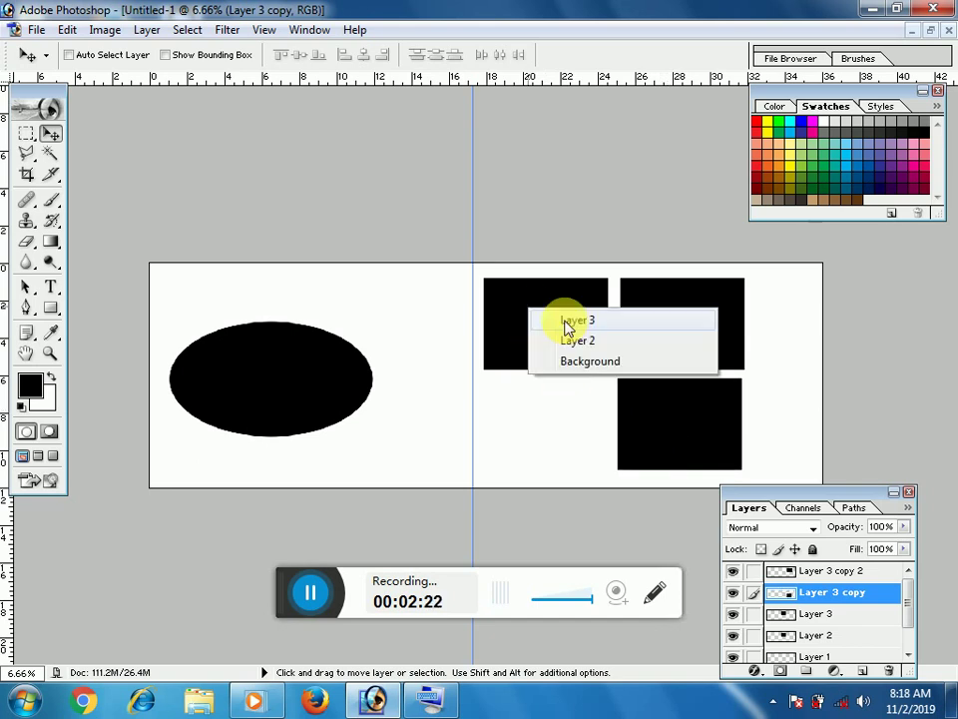
left_click(567, 322)
mouse_move(550, 359)
left_mouse_down()
mouse_move(552, 411)
mouse_move(562, 417)
left_mouse_up()
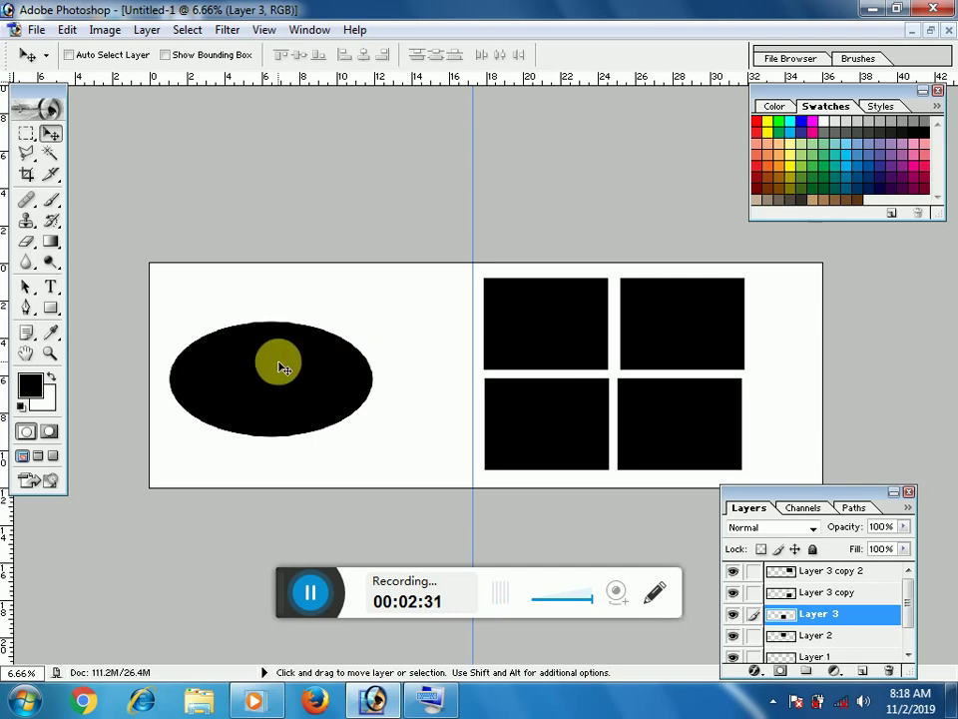
Make the Background layer active from the layer list under the ellipse.
right_click(283, 367)
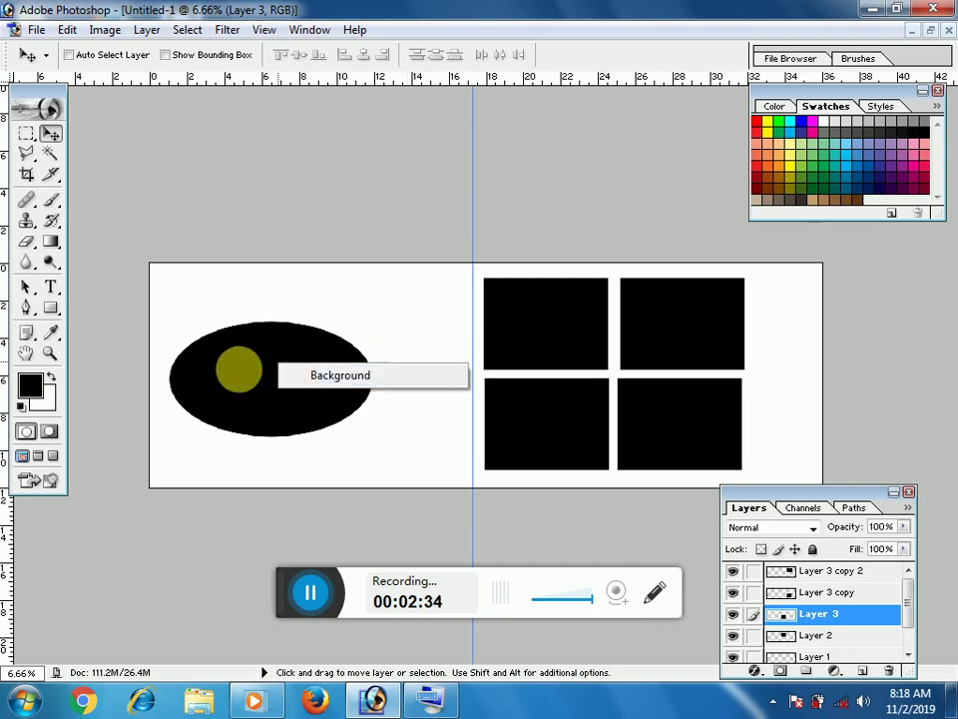
left_click(245, 380)
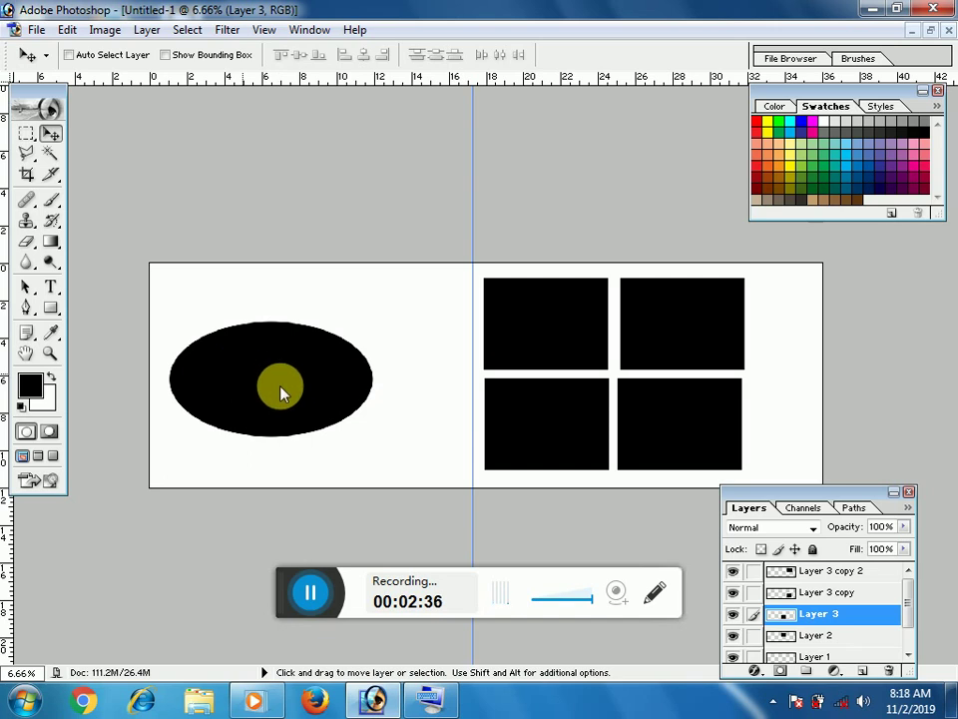
right_click(281, 389)
left_click(283, 394)
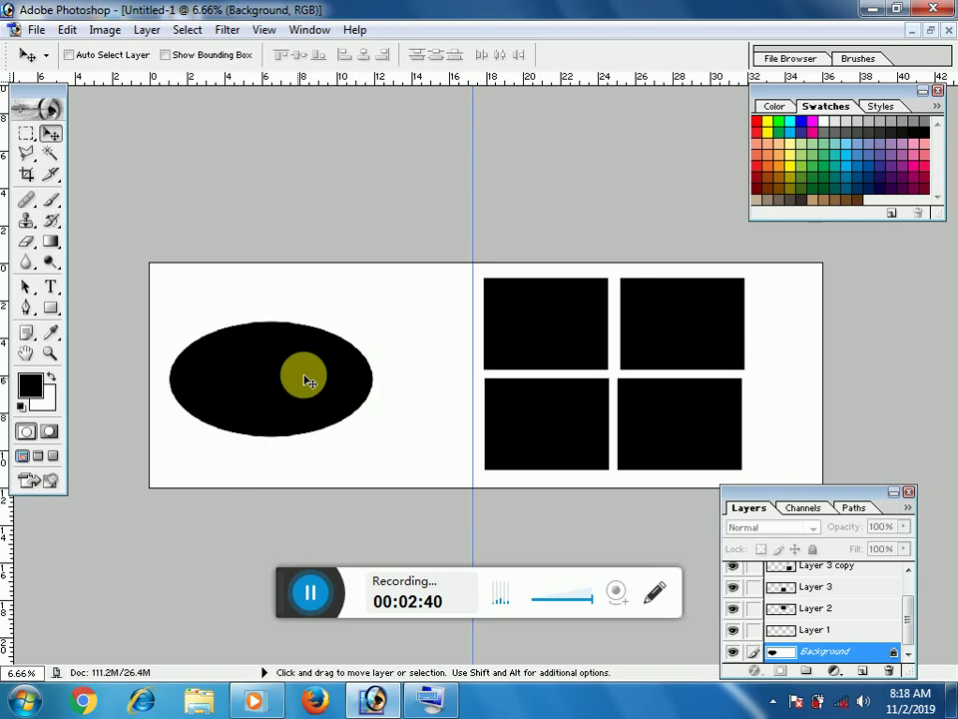
Float the collage window and marquee a rectangular area of the 3.jpg forest photo.
left_click(930, 30)
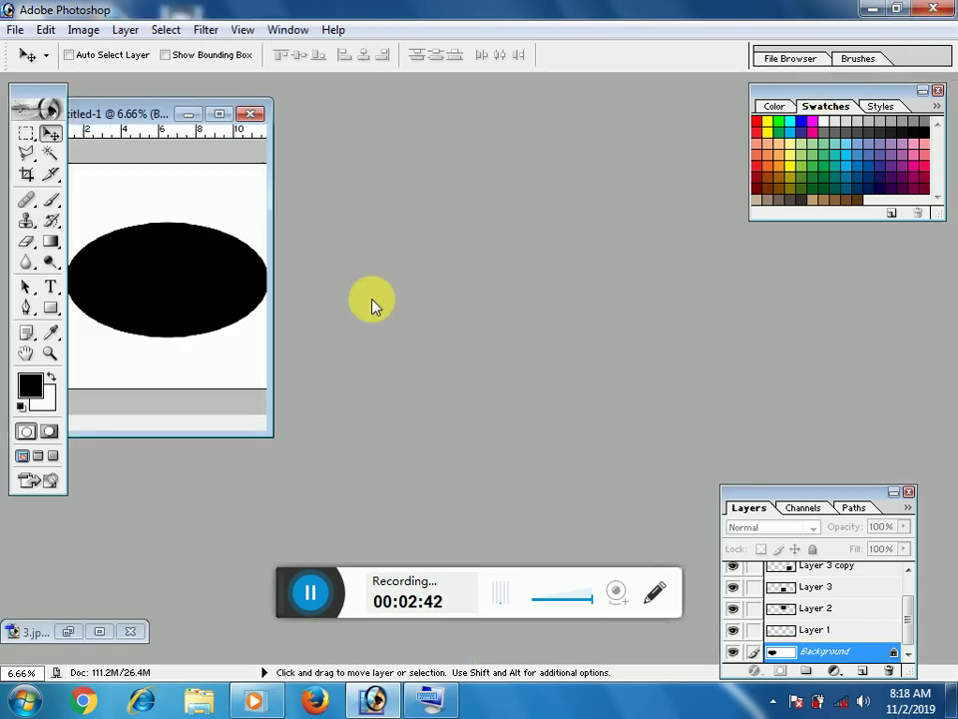
left_click(69, 631)
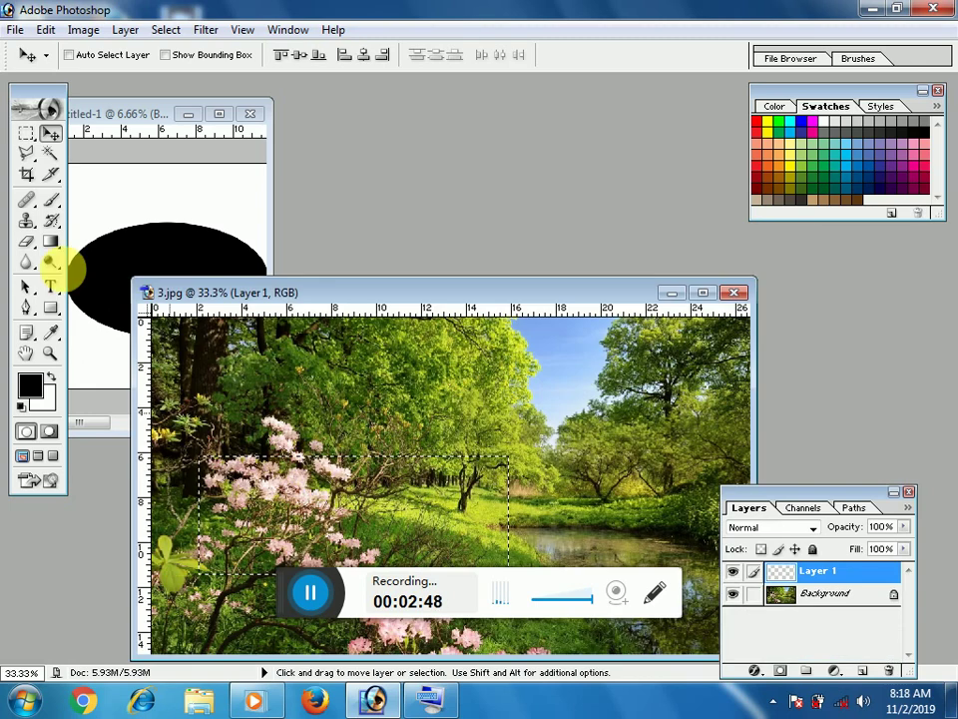
left_click(26, 133)
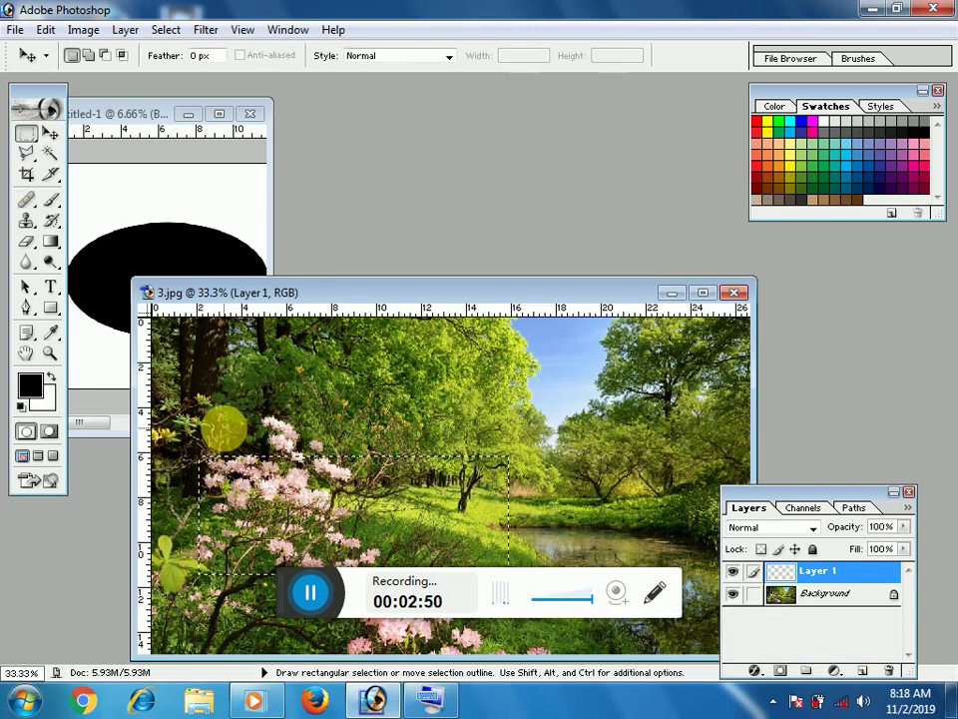
left_click_drag(200, 422, 463, 544)
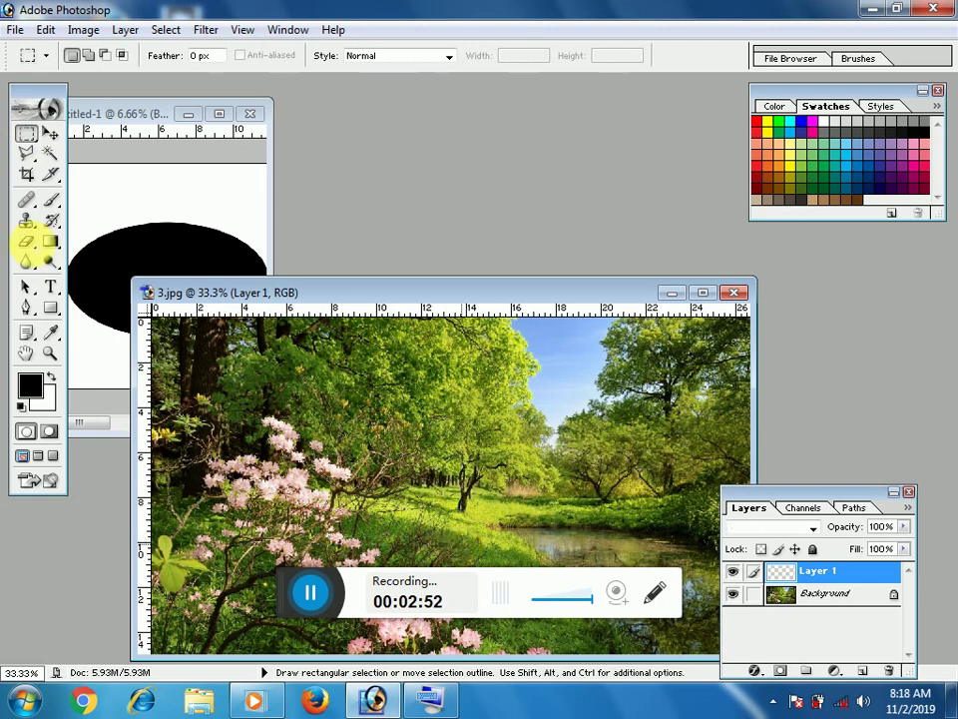
Drag the selected flowering area from 3.jpg onto the collage's ellipse as Layer 4.
left_click(50, 134)
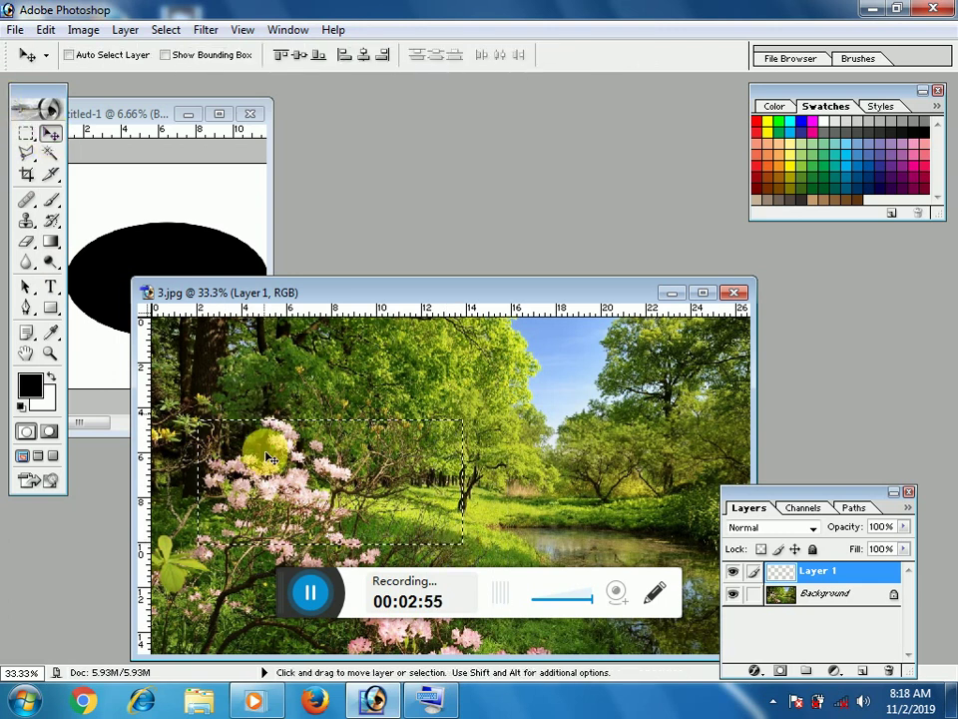
left_click(174, 216)
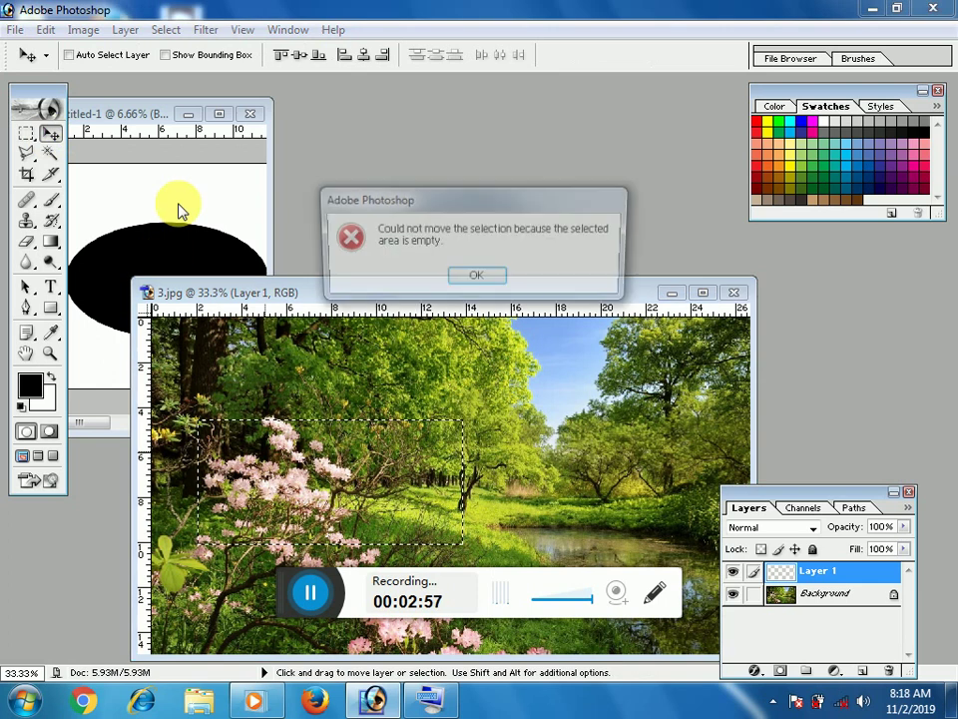
left_click(469, 280)
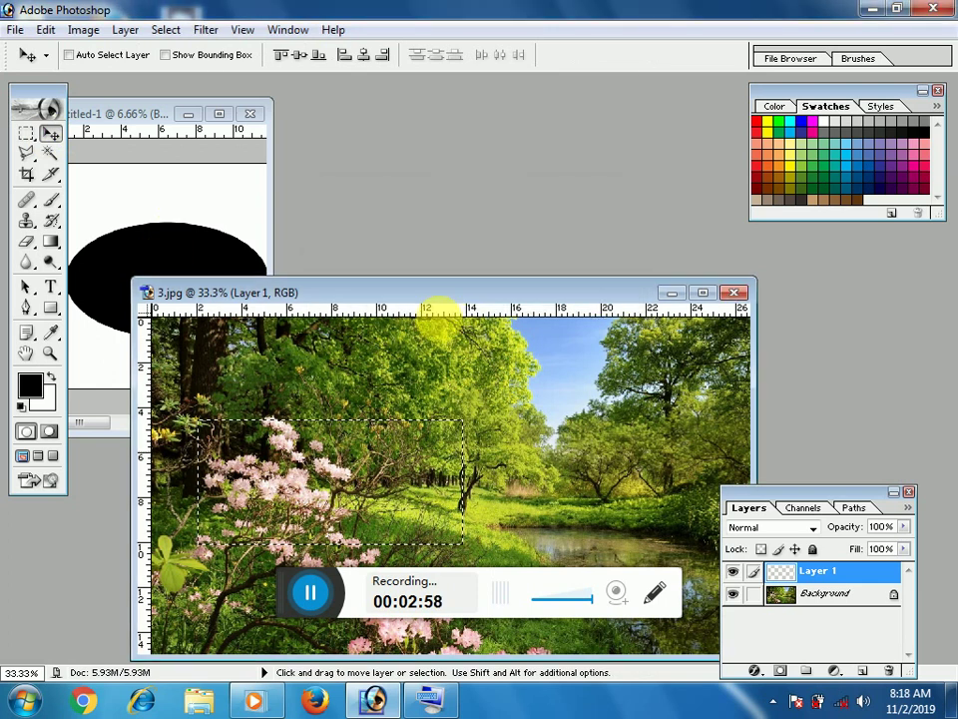
left_click(241, 424)
key("Return")
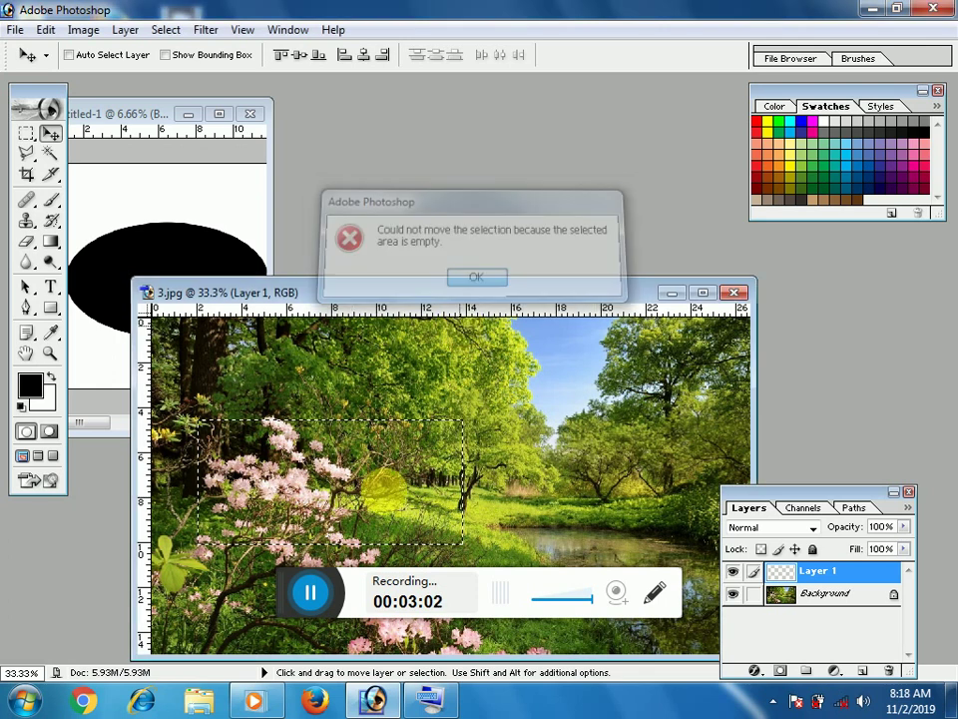
left_click(524, 445)
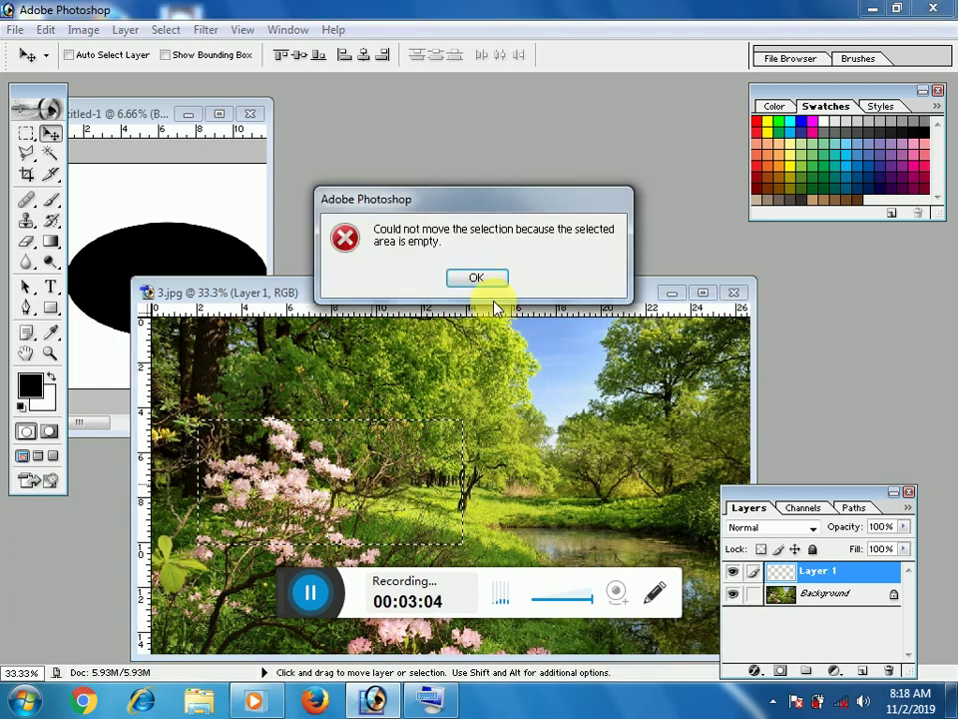
left_click(481, 278)
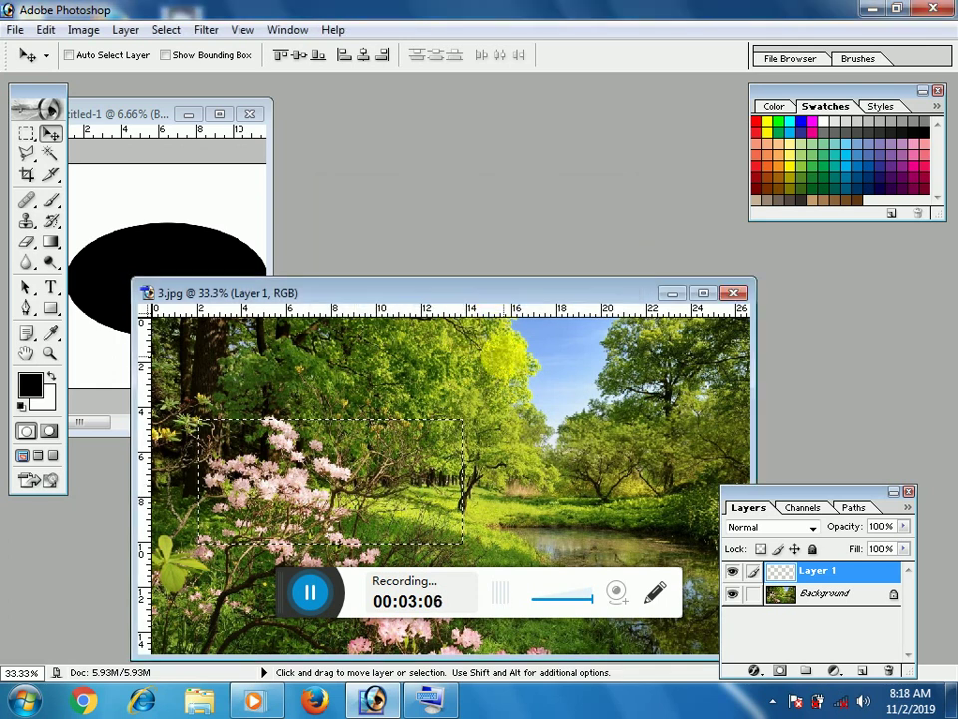
right_click(516, 367)
left_click(534, 369)
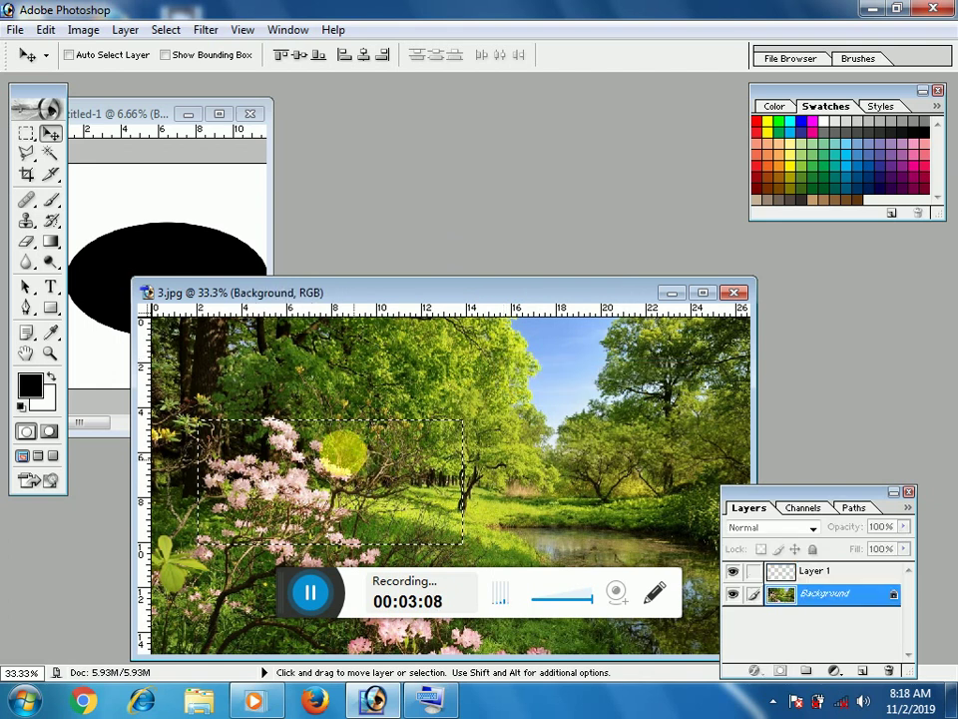
left_click_drag(342, 451, 192, 219)
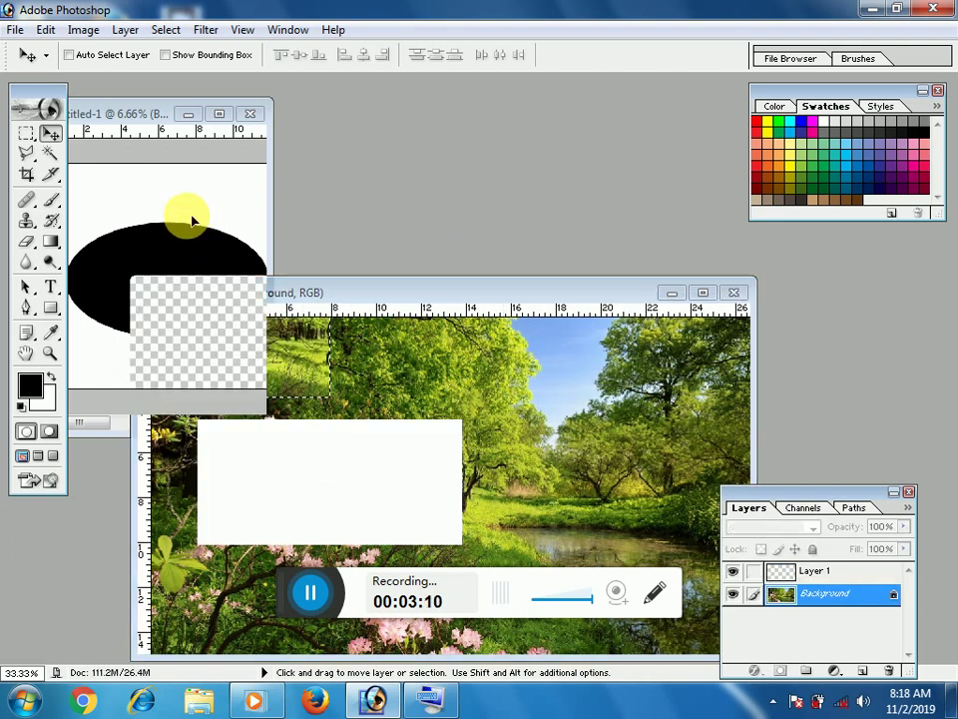
left_click_drag(193, 219, 180, 217)
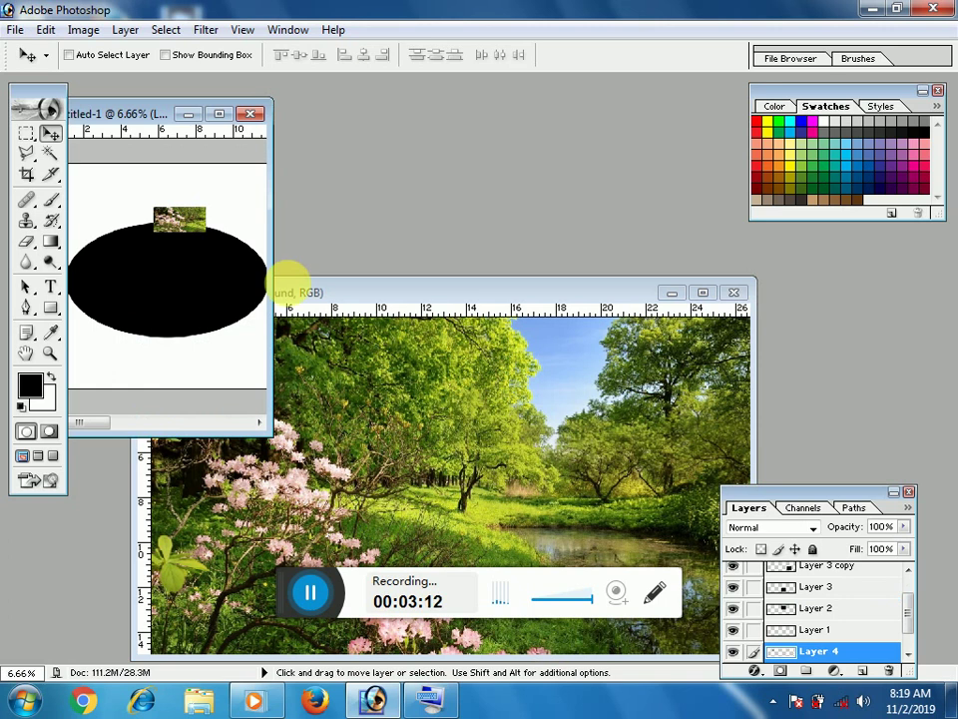
Maximize the collage and scale the forest photo to span the whole canvas.
left_click(219, 113)
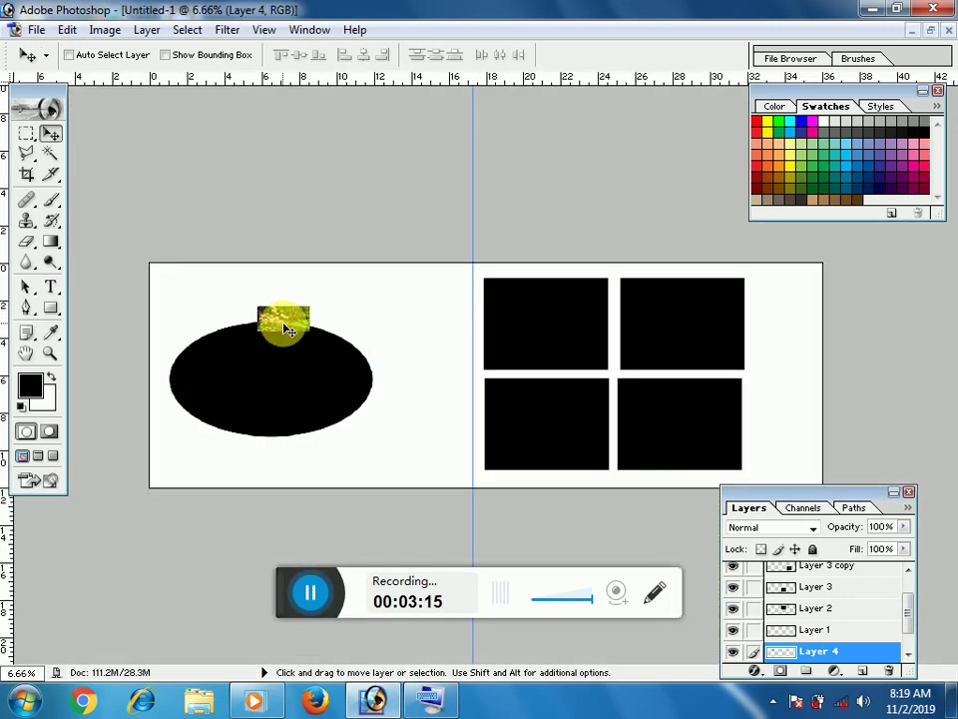
left_click_drag(279, 317, 182, 482)
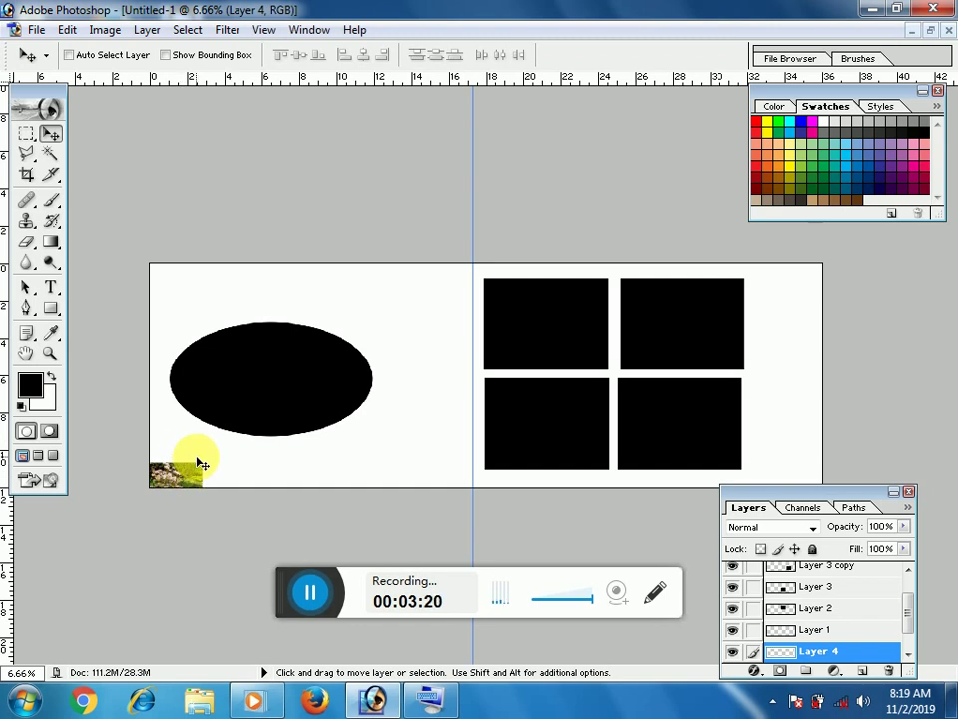
key("ctrl+t")
mouse_move(208, 468)
left_mouse_down()
mouse_move(539, 316)
mouse_move(802, 297)
mouse_move(846, 284)
mouse_move(824, 264)
mouse_move(805, 268)
left_mouse_up()
key("Return")
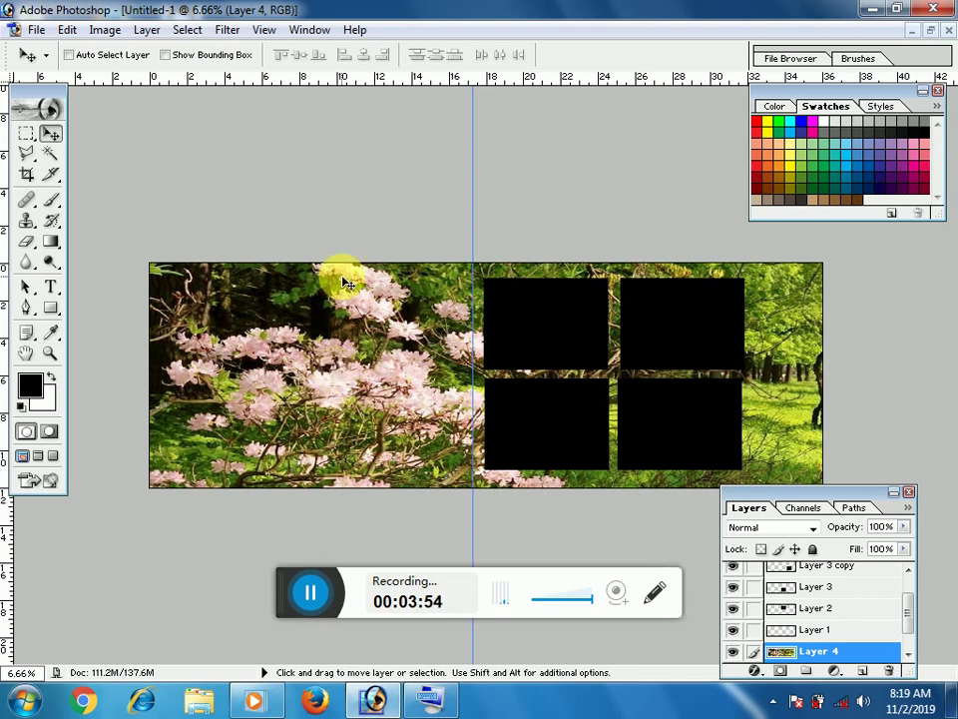
key("ctrl+z")
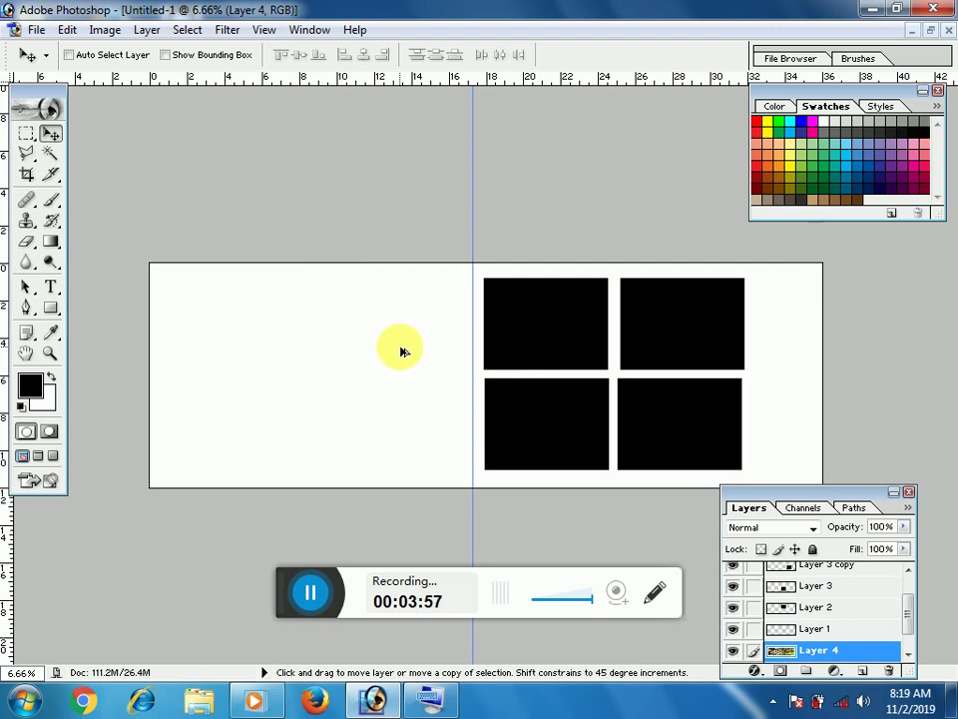
key("ctrl+z")
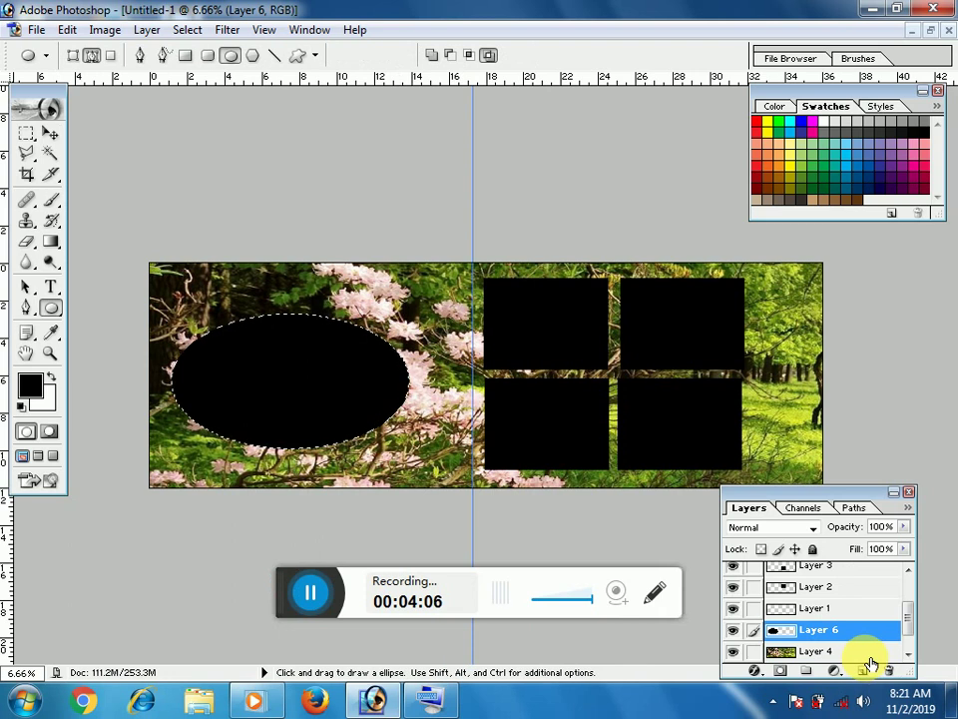
Deselect the ellipse with Ctrl+D via the Windows On-Screen Keyboard, then close it.
key("ctrl")
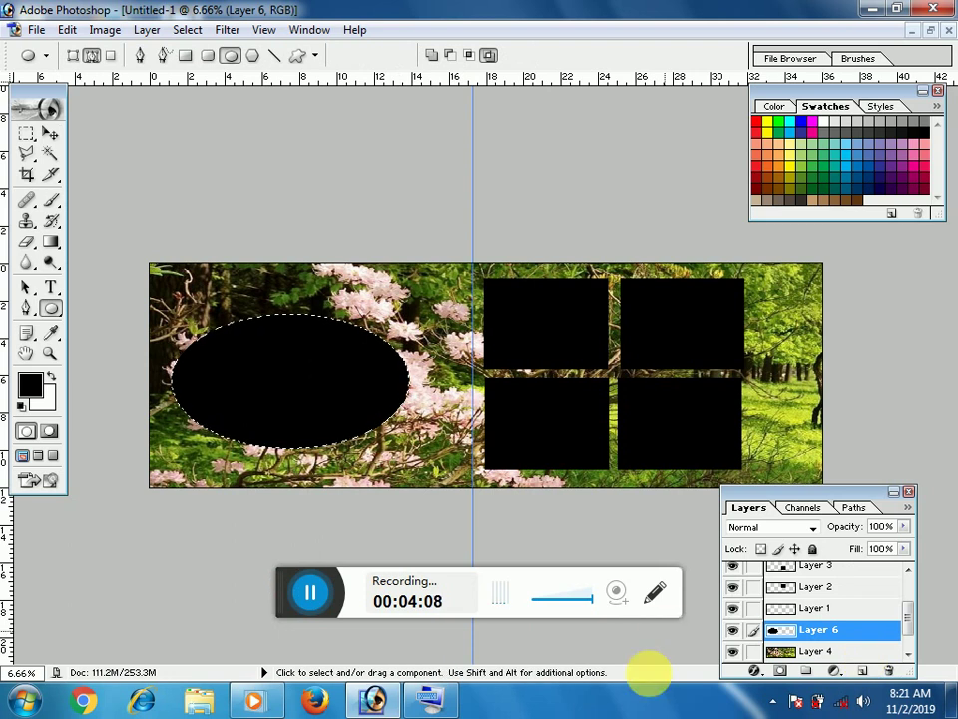
left_click(429, 695)
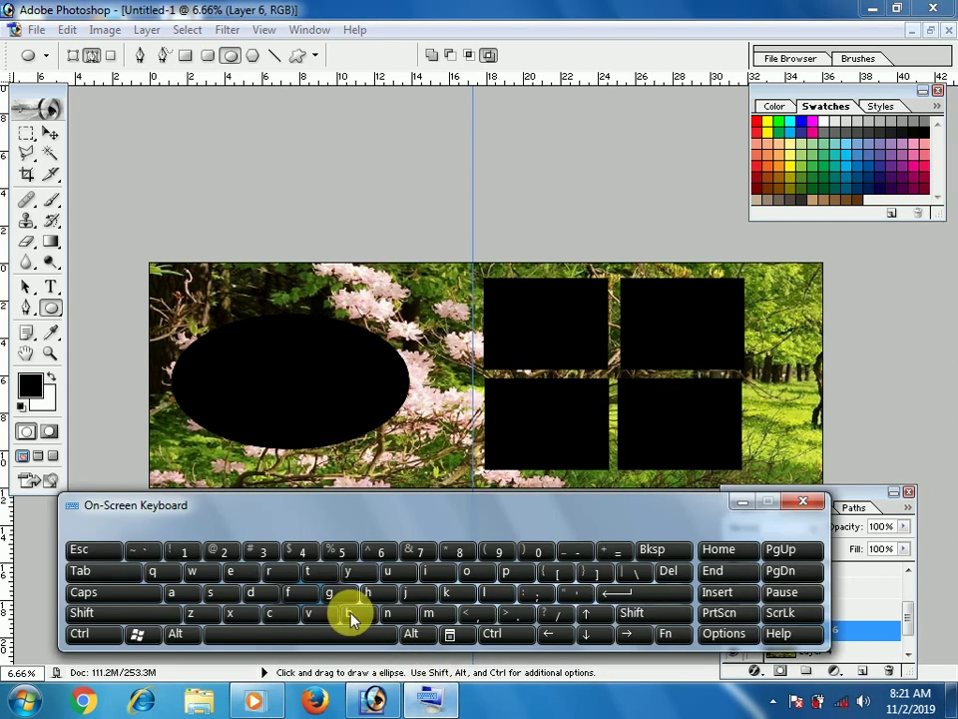
left_click(262, 617)
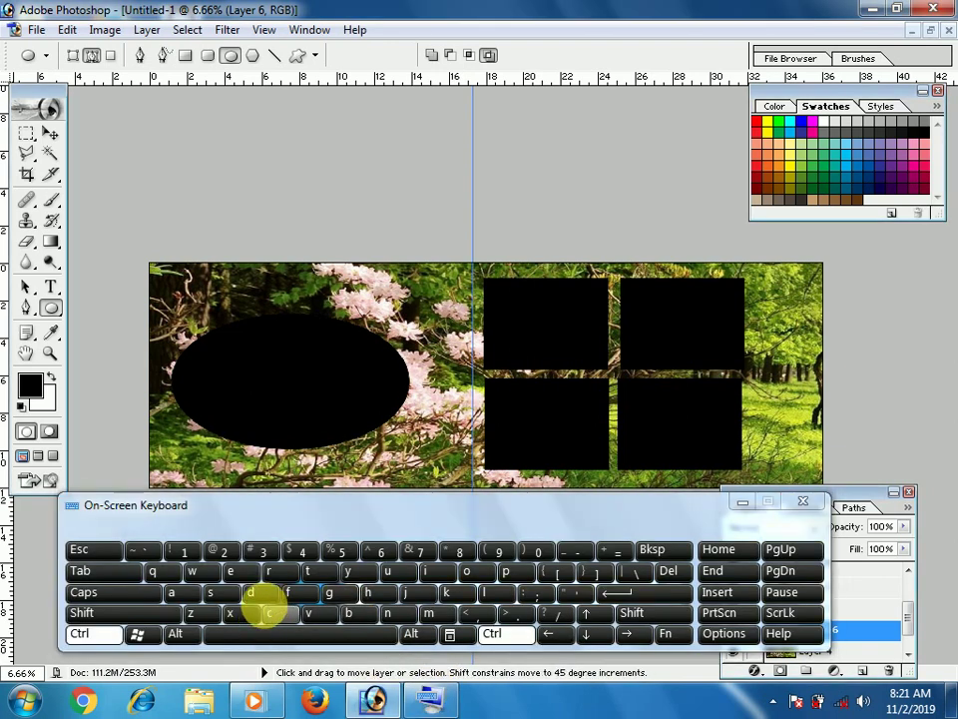
left_click(95, 637)
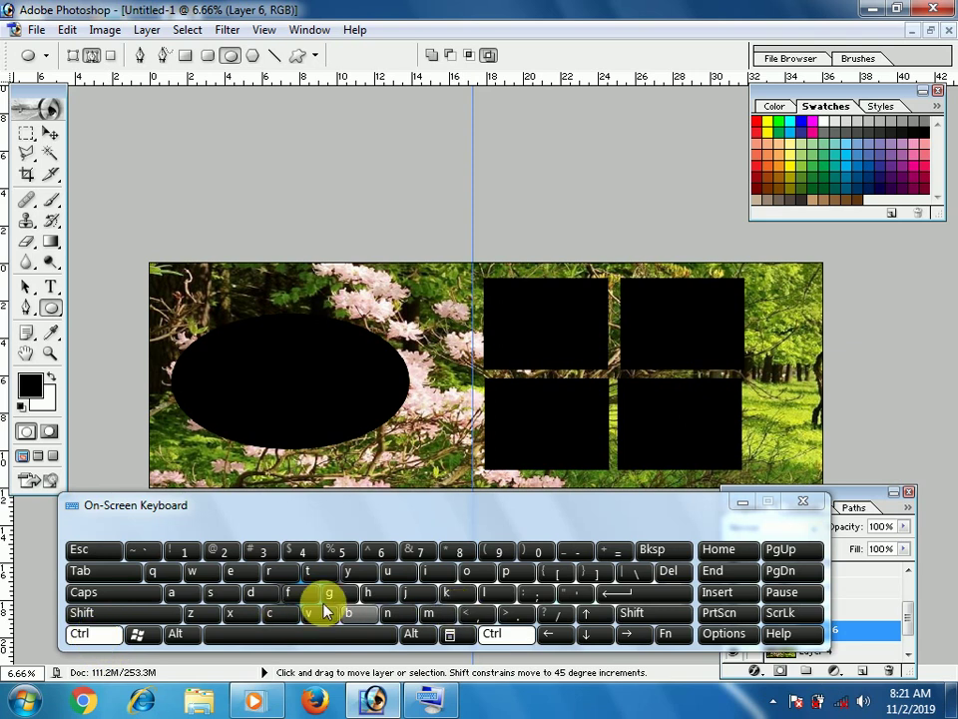
left_click(268, 596)
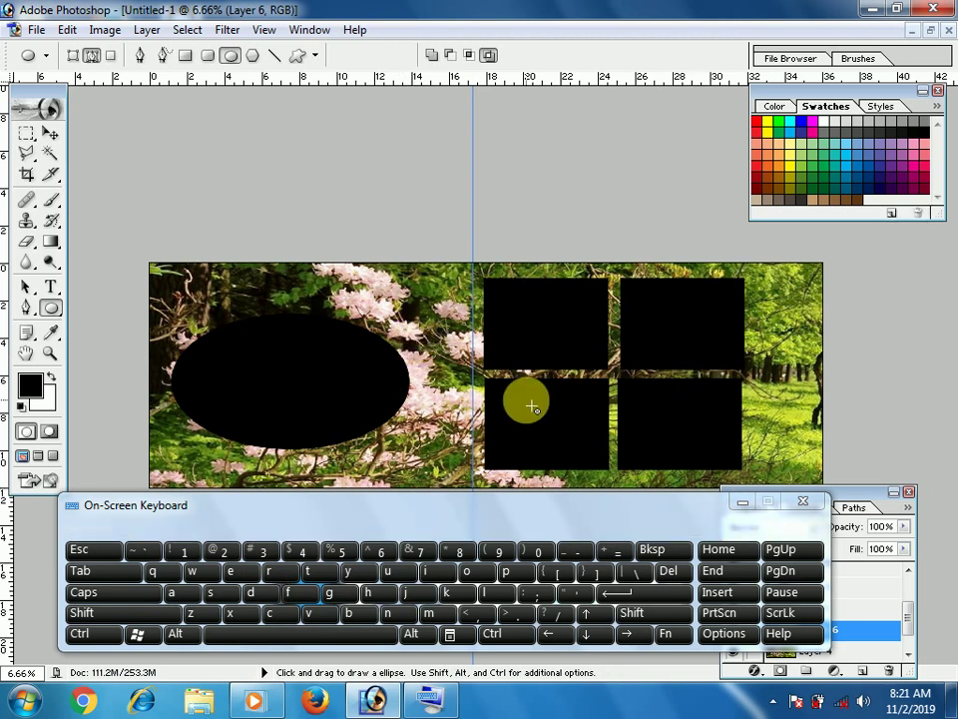
left_click(743, 503)
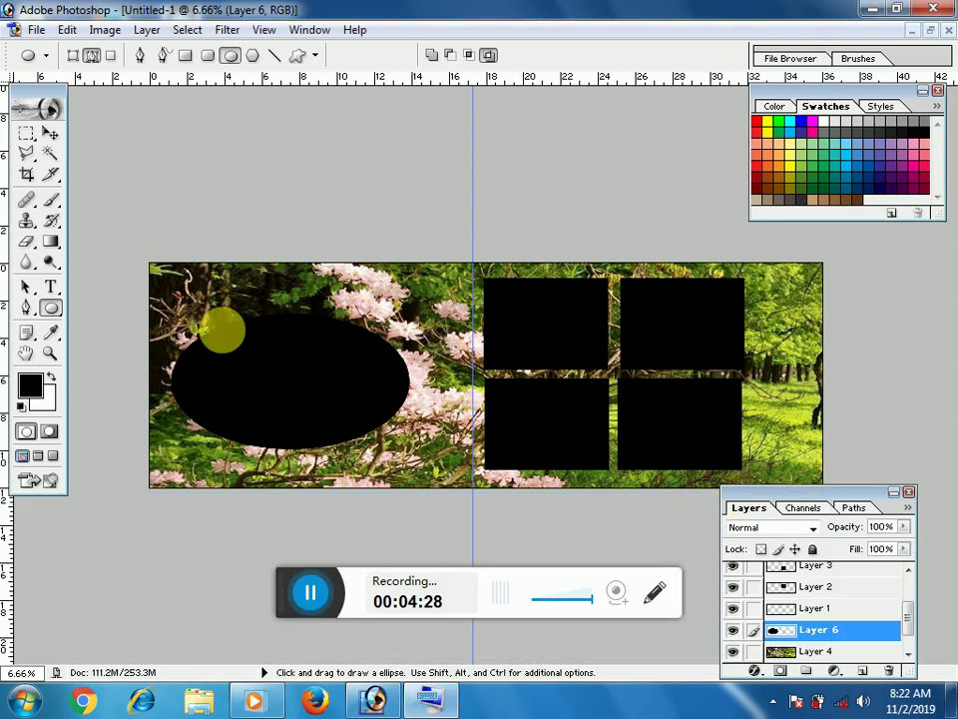
Duplicate ellipse Layer 6 and enlarge the copy to about 106%.
scroll(217, 371, "up", 1)
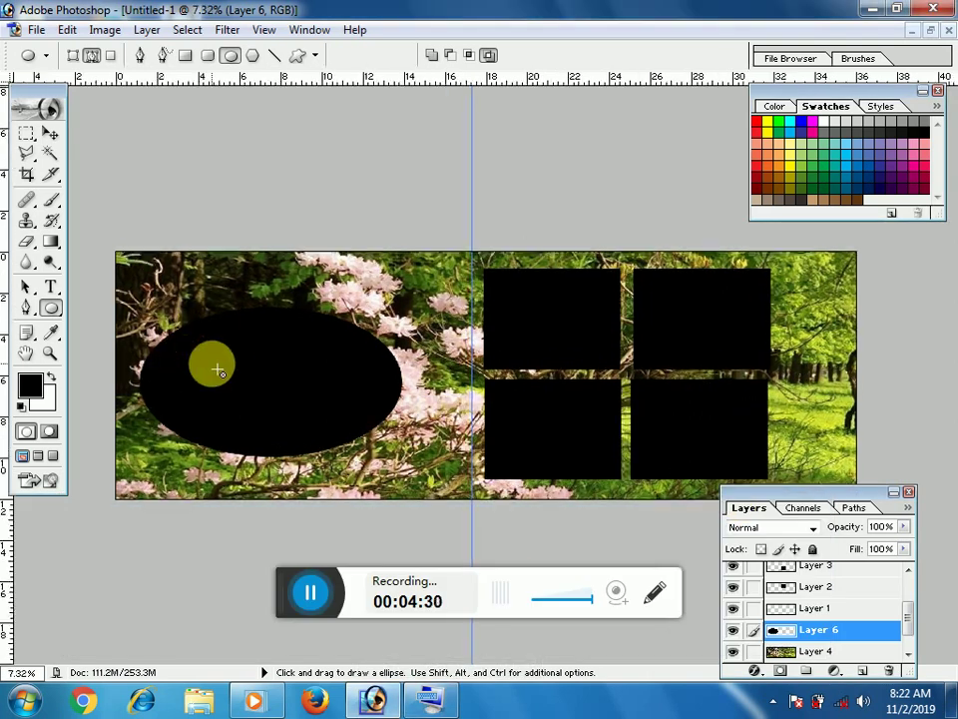
scroll(217, 371, "down", 1)
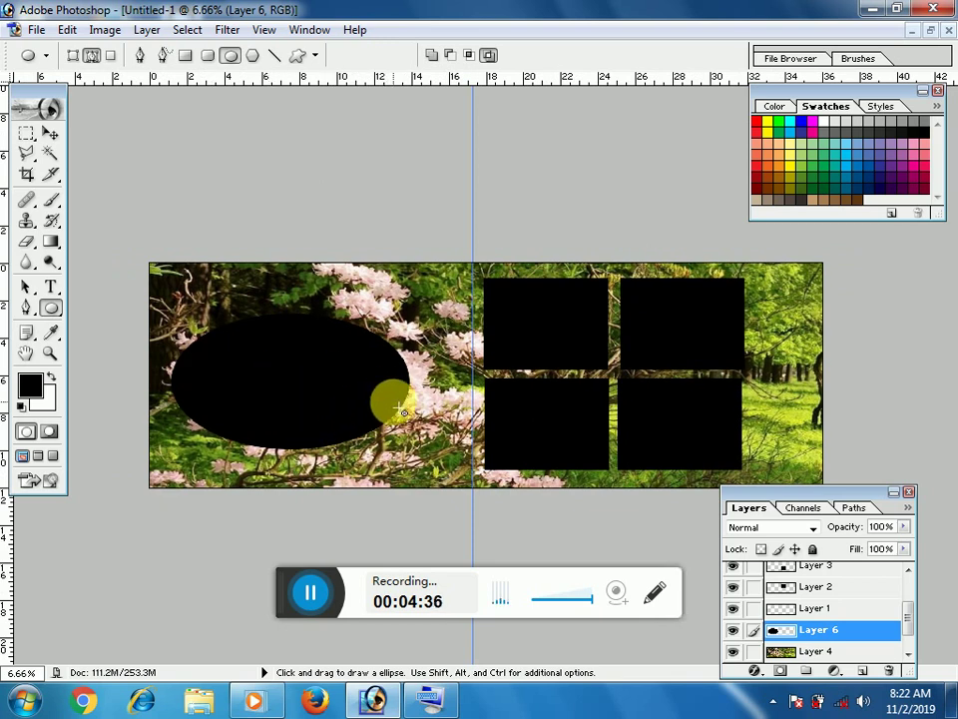
left_click(50, 133)
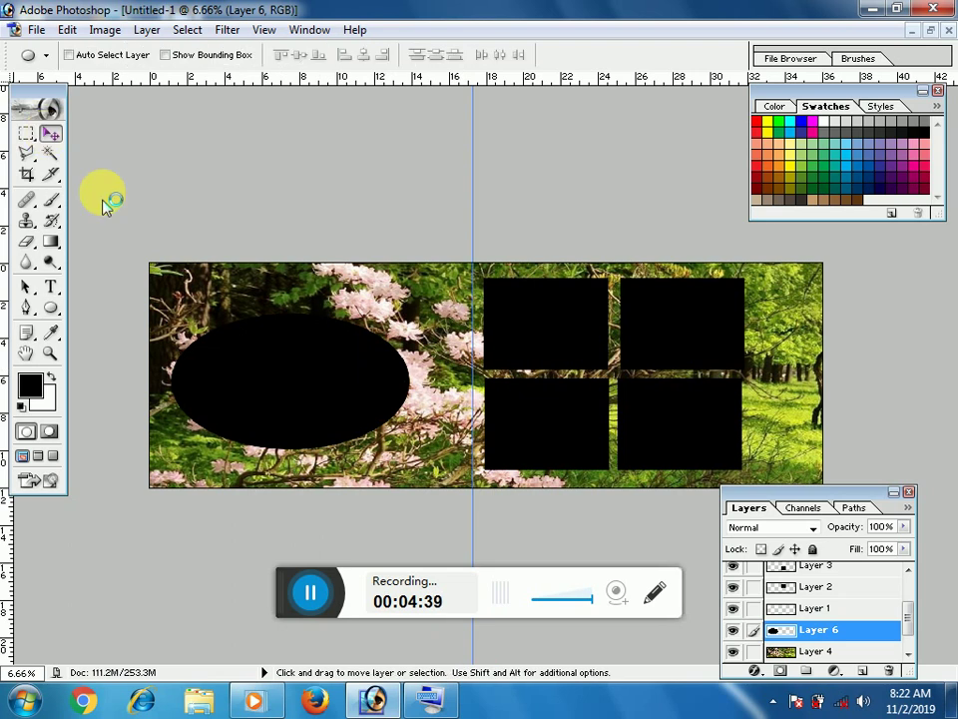
right_click(361, 389)
left_click(358, 393)
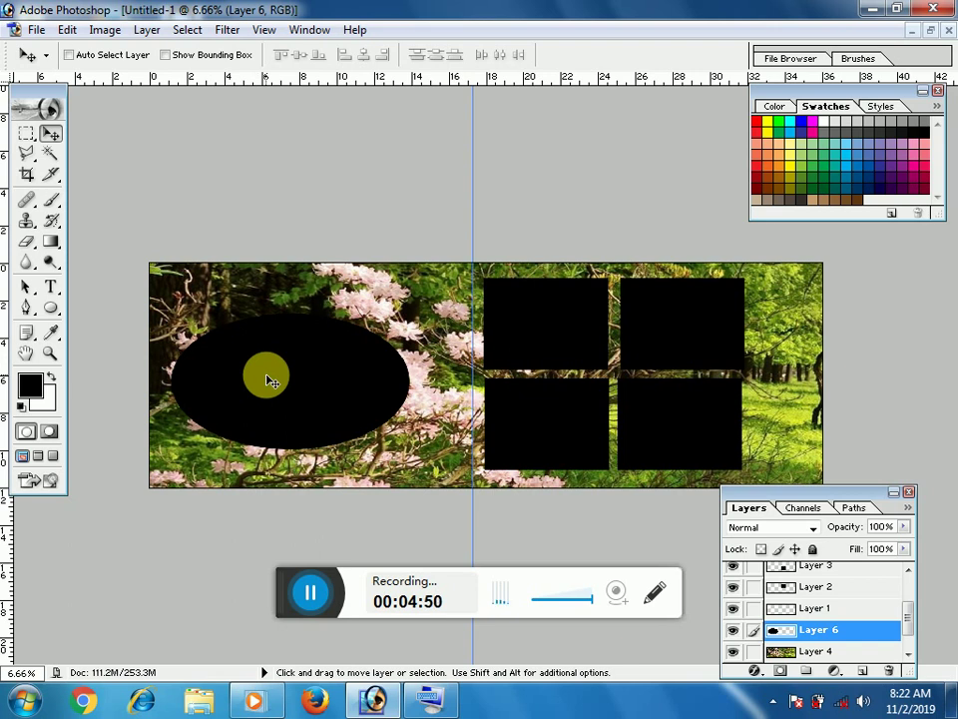
key("ctrl+j")
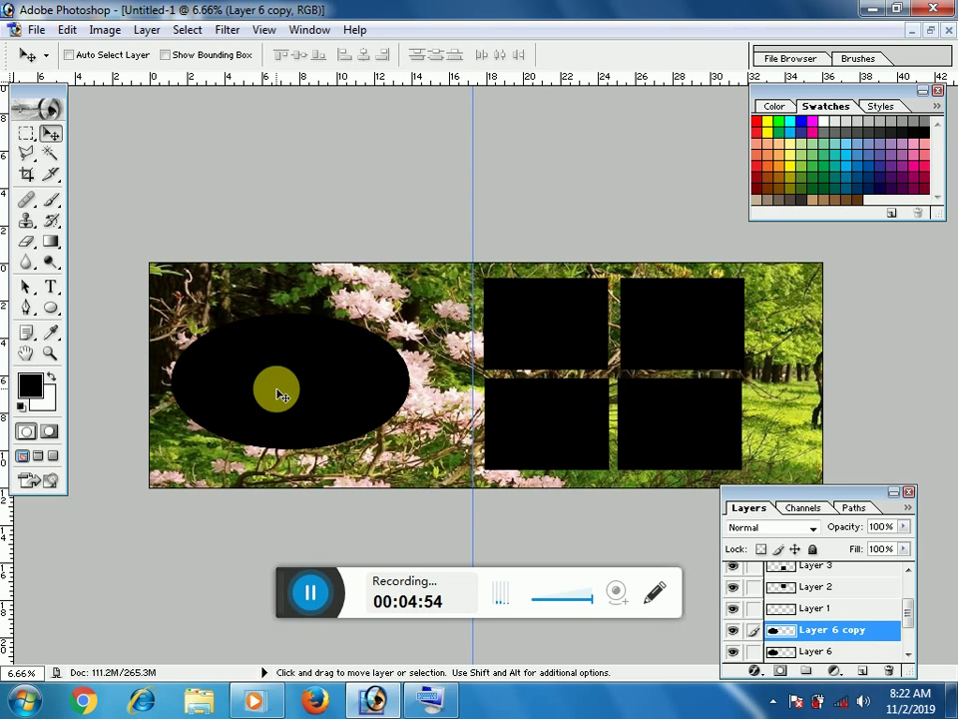
key("ctrl+t")
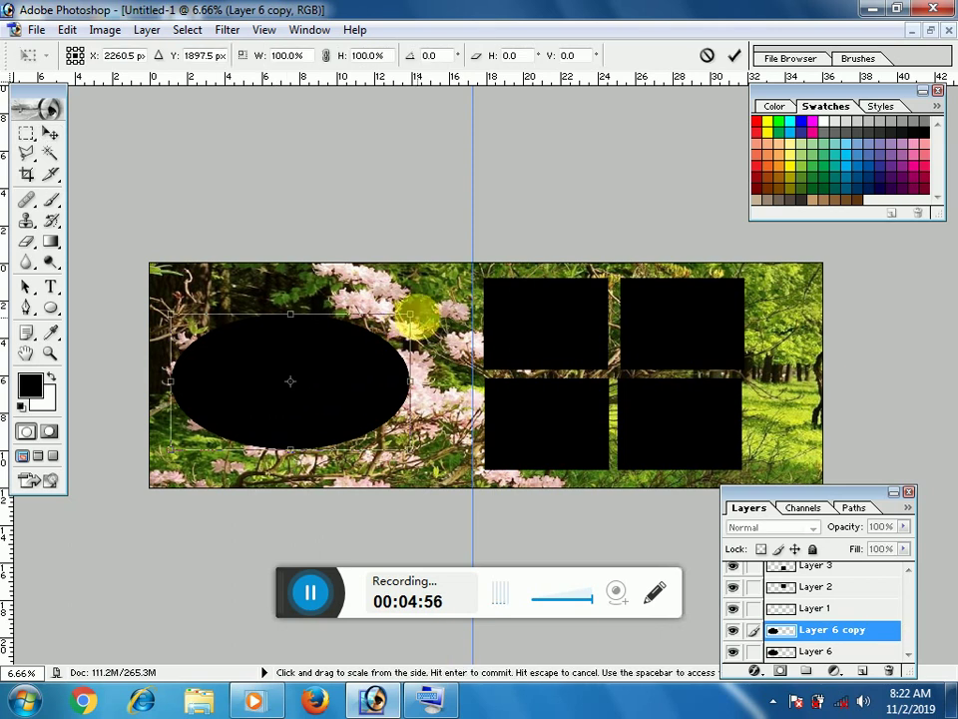
left_click_drag(419, 322, 426, 303)
Apply the ellipse resize and fade Layer 6's magenta ring to 39% opacity.
key("Return")
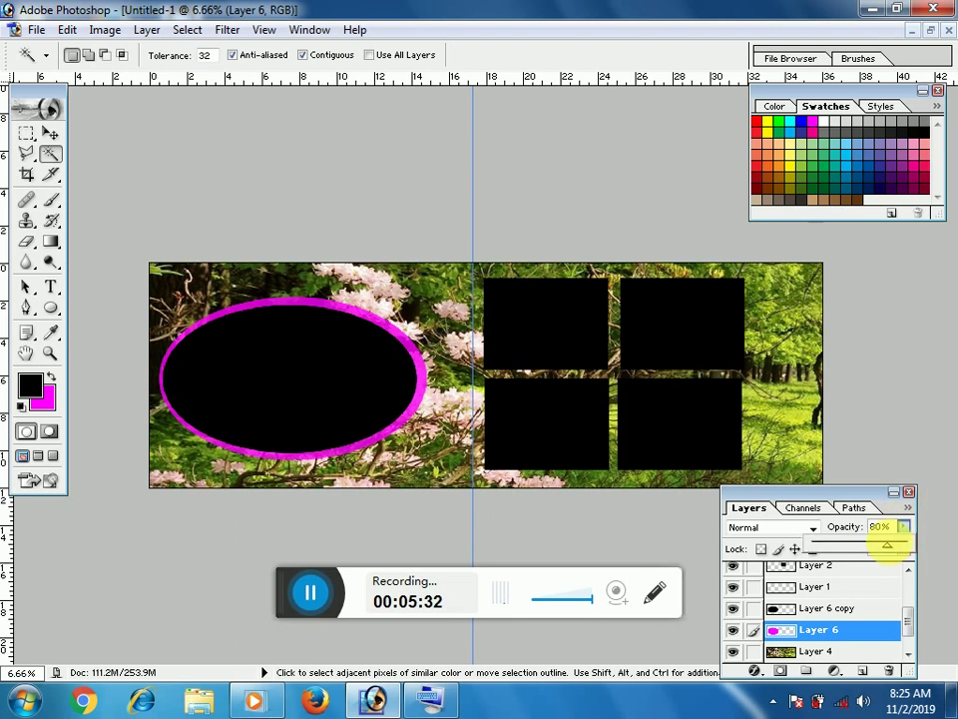
left_click_drag(904, 532, 848, 555)
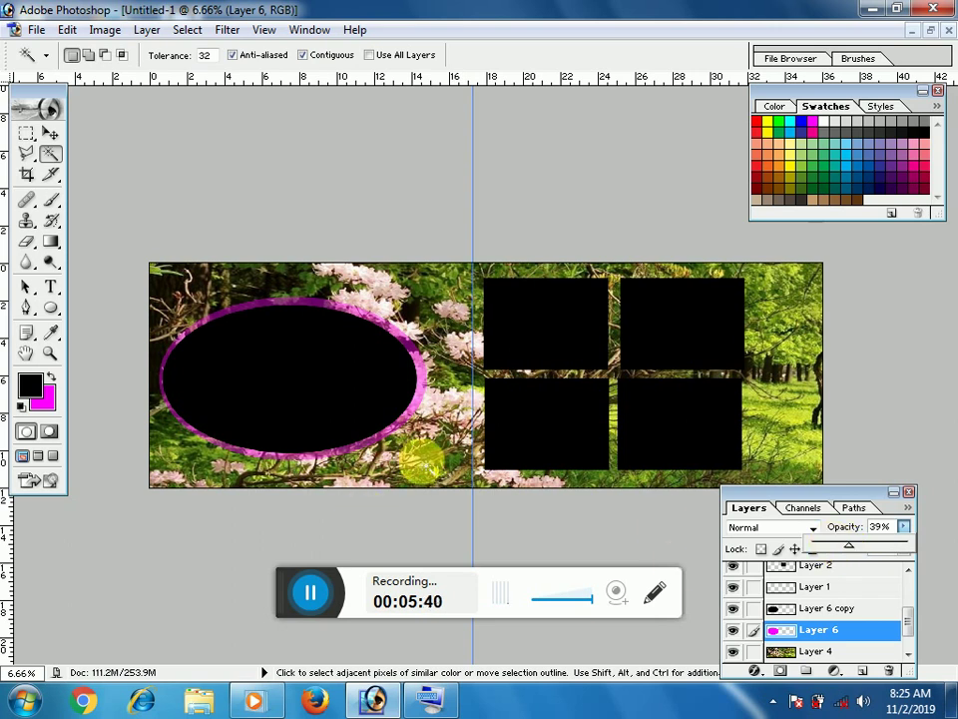
key("Return")
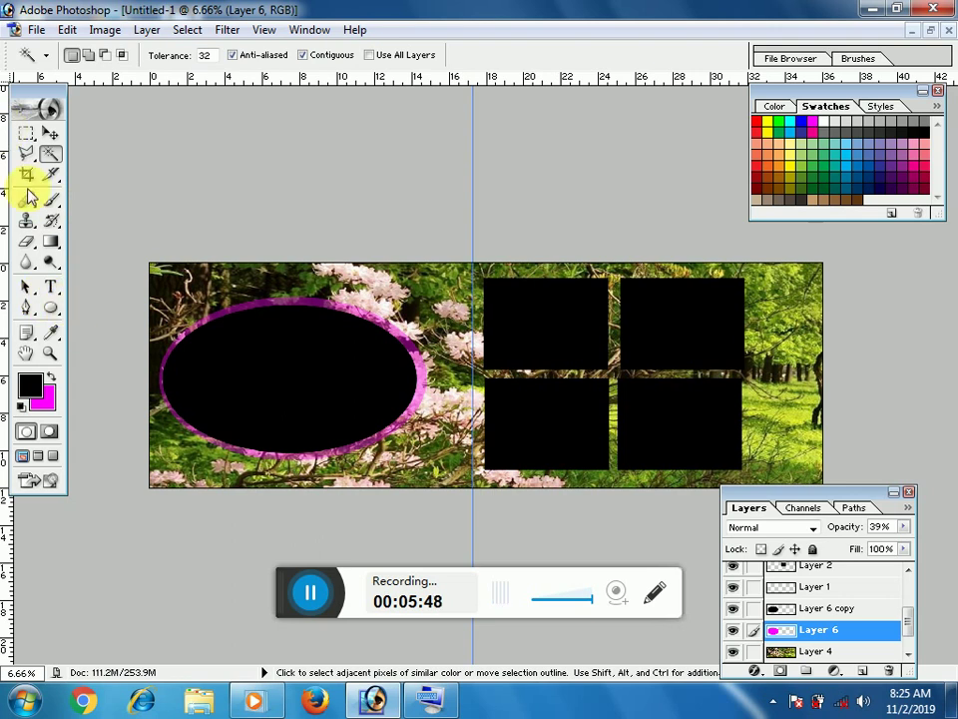
Fill a new Layer 7 with magenta behind the left pair of boxes at 52% opacity.
left_click(26, 136)
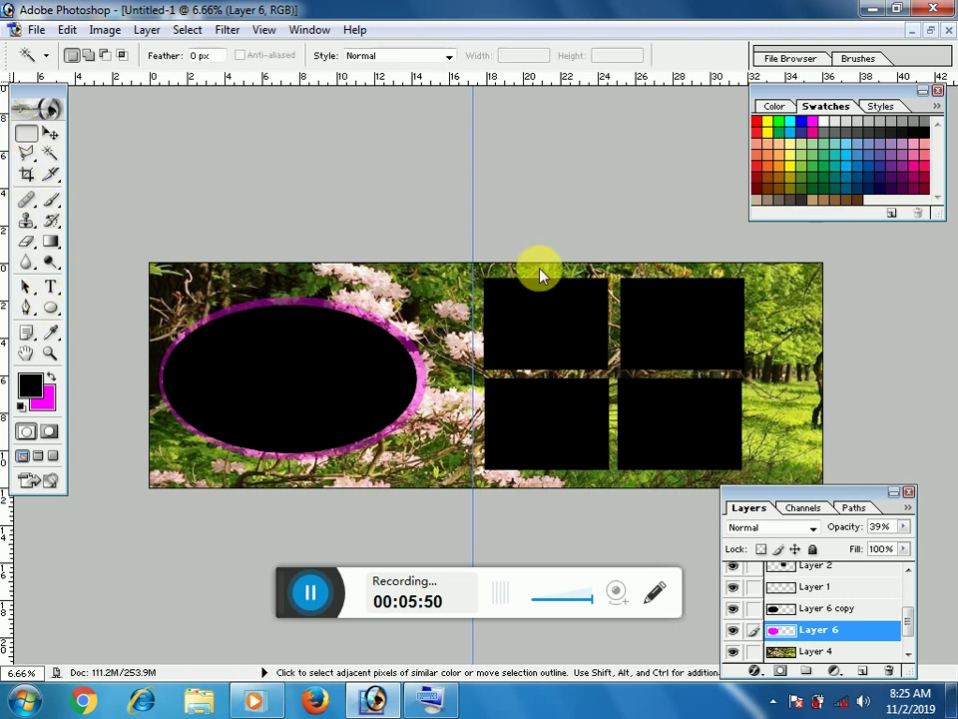
left_click_drag(497, 279, 605, 462)
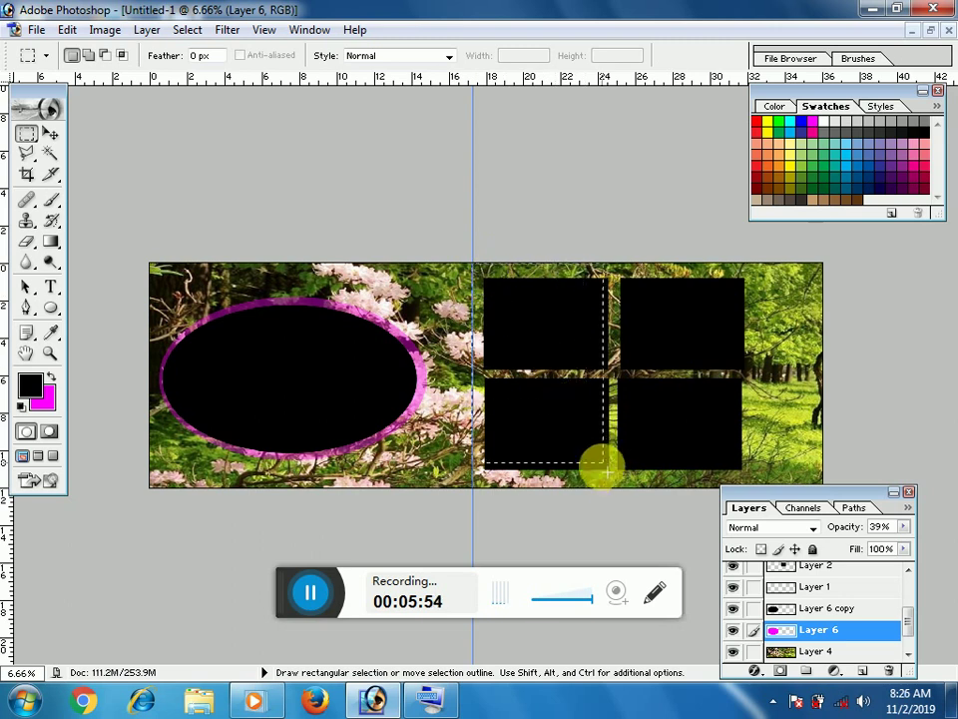
left_click_drag(605, 462, 609, 491)
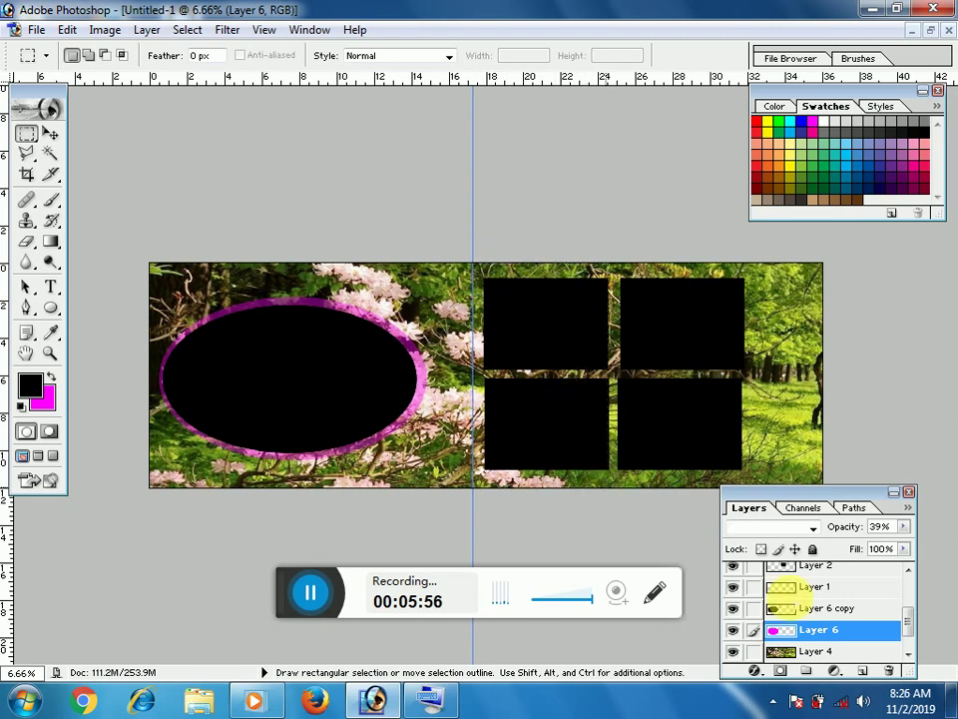
left_click_drag(863, 631, 867, 674)
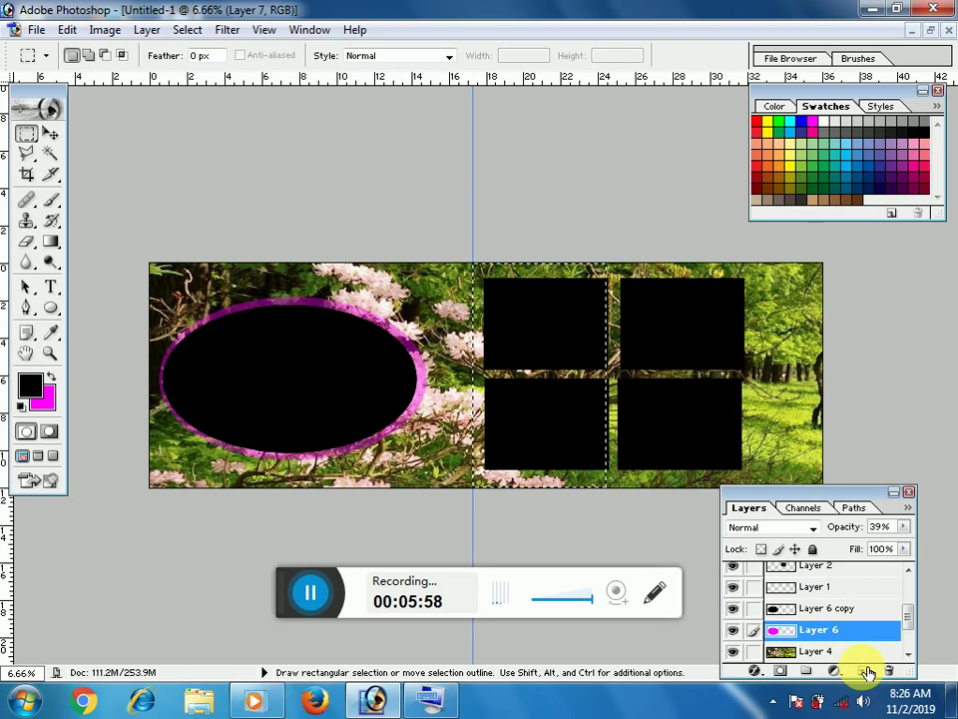
left_click(866, 674)
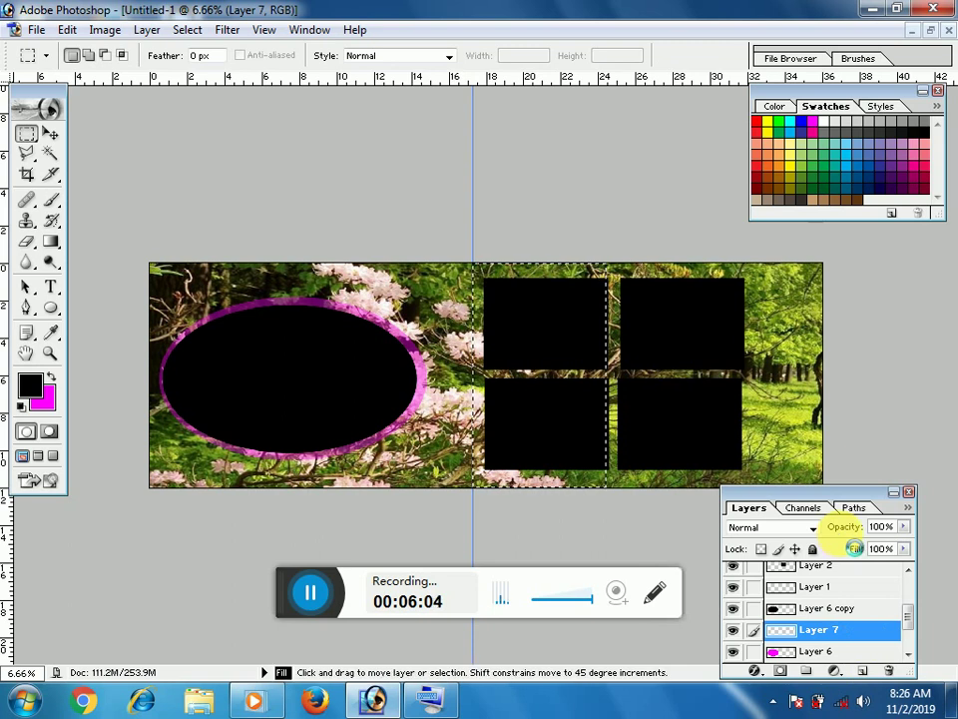
key("ctrl+BackSpace")
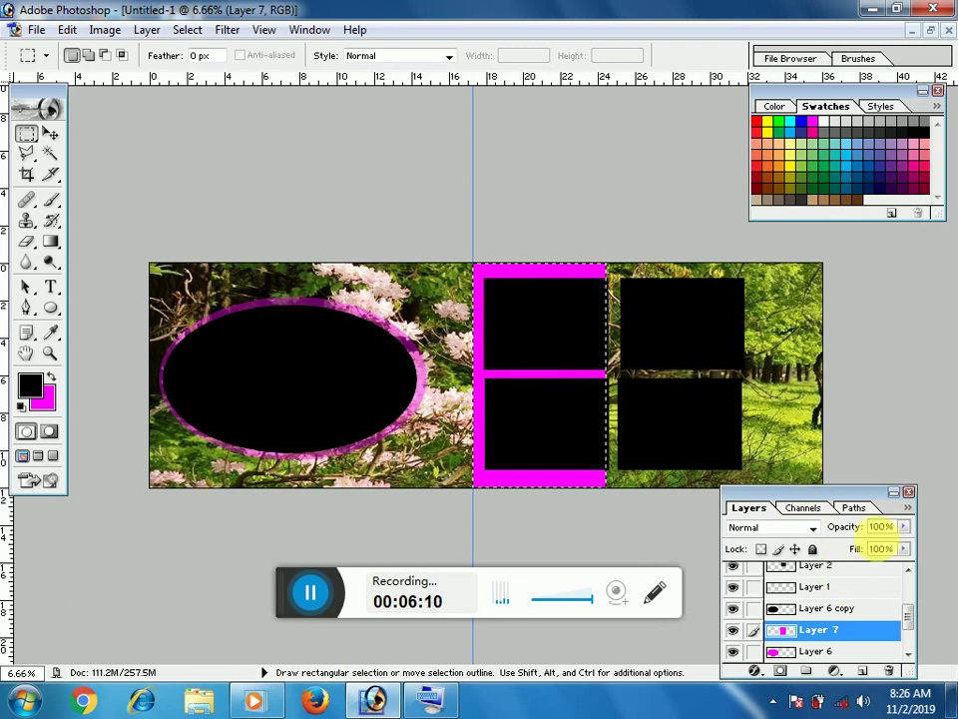
left_click(904, 528)
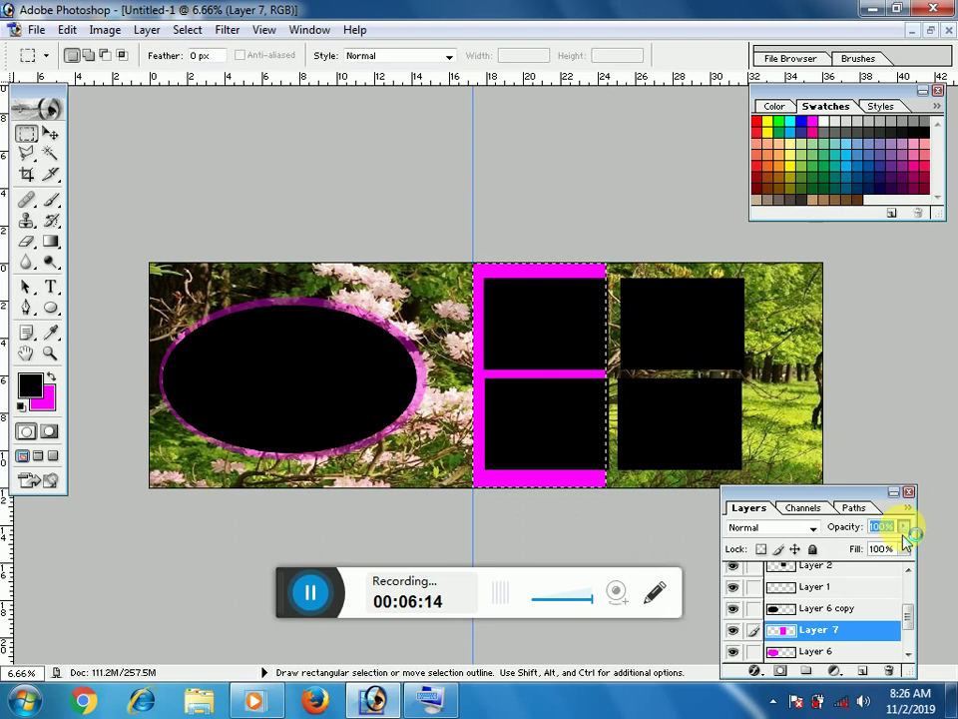
left_click_drag(903, 539, 862, 548)
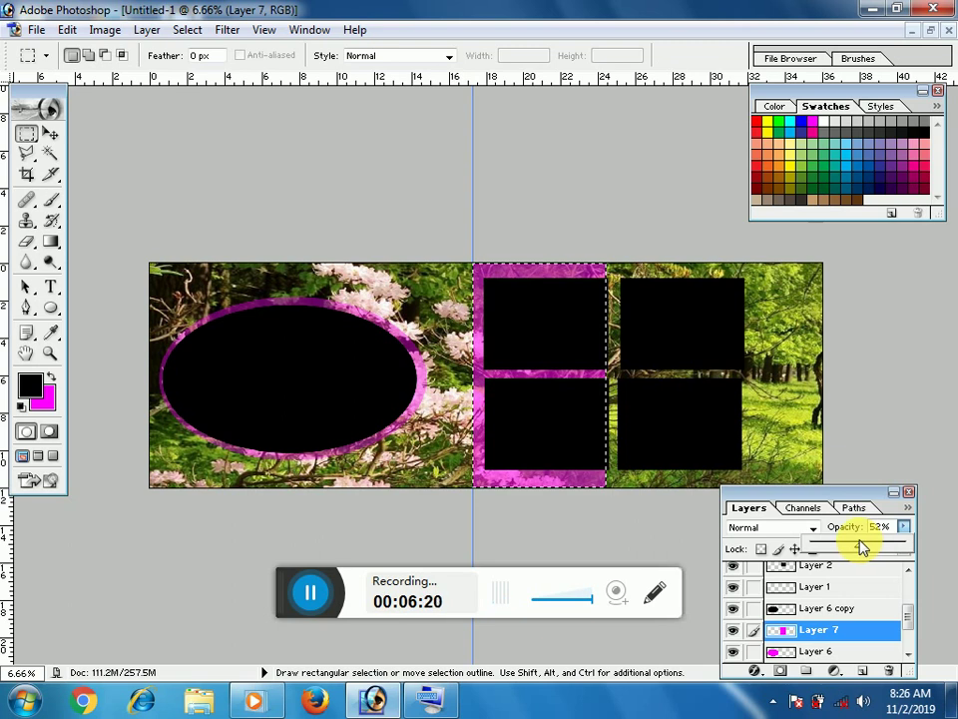
left_click_drag(862, 547, 851, 535)
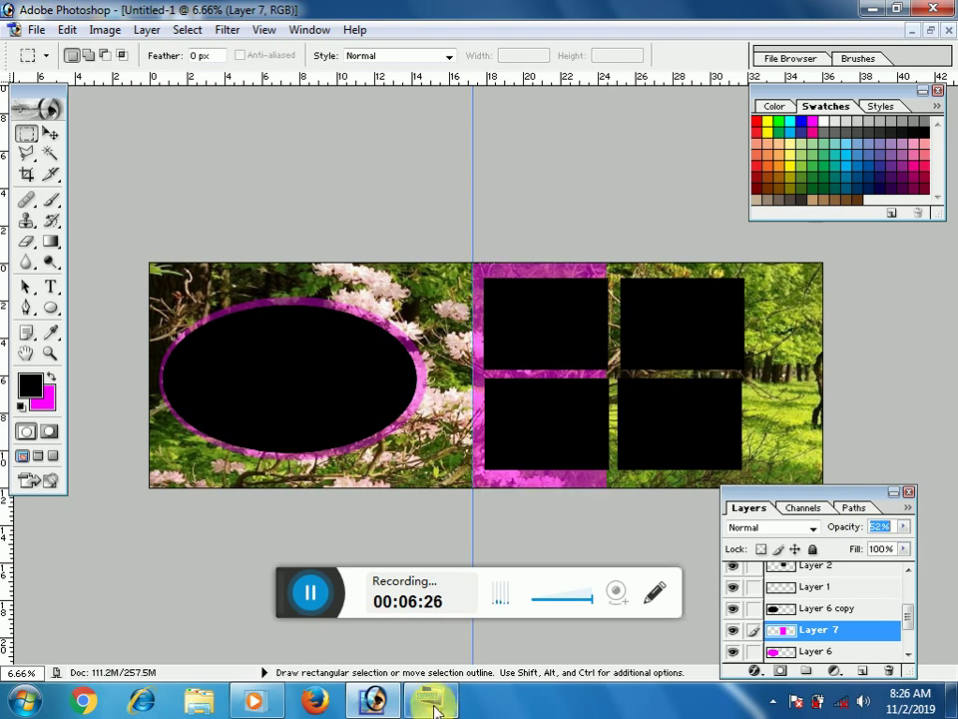
Deselect the magenta panel with Ctrl+D from the on-screen keyboard.
left_click(325, 524)
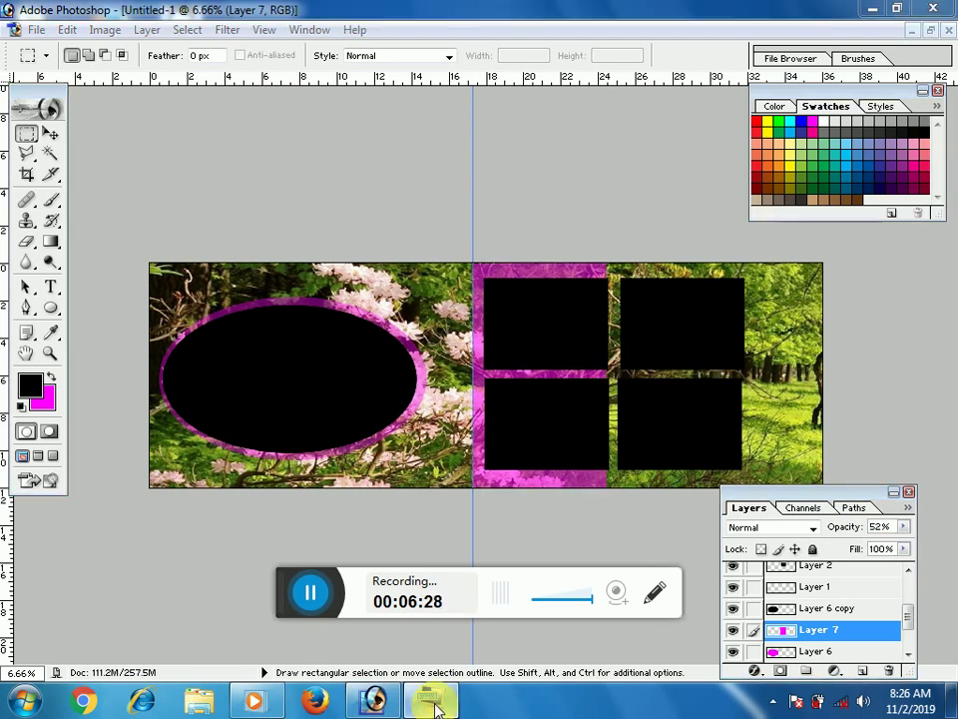
left_click(435, 707)
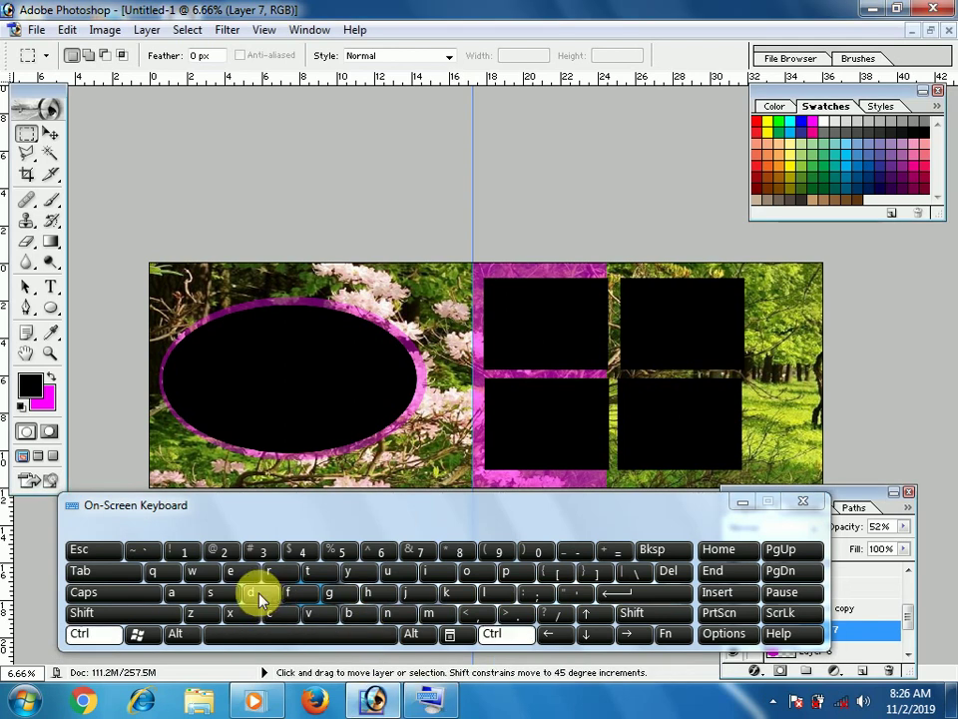
left_click(258, 595)
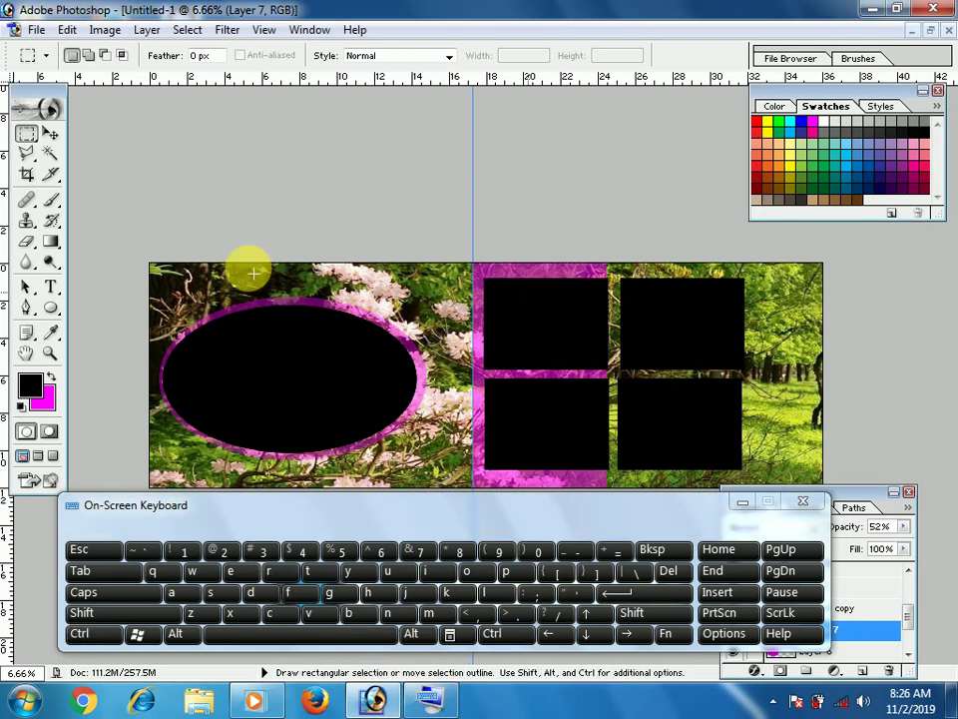
left_click(744, 504)
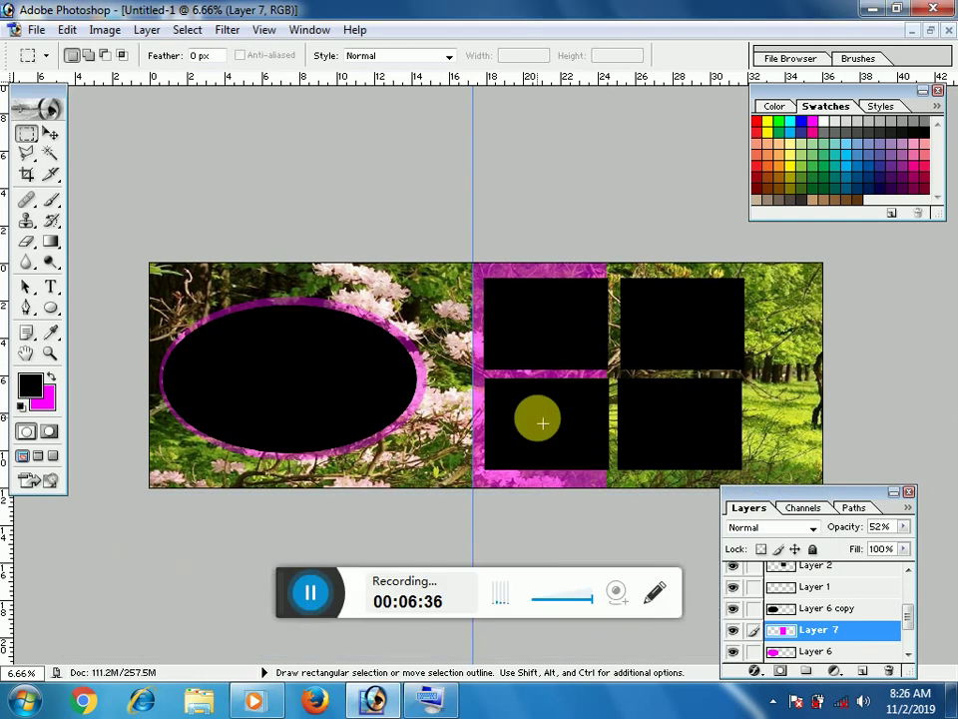
scroll(542, 424, "up", 1)
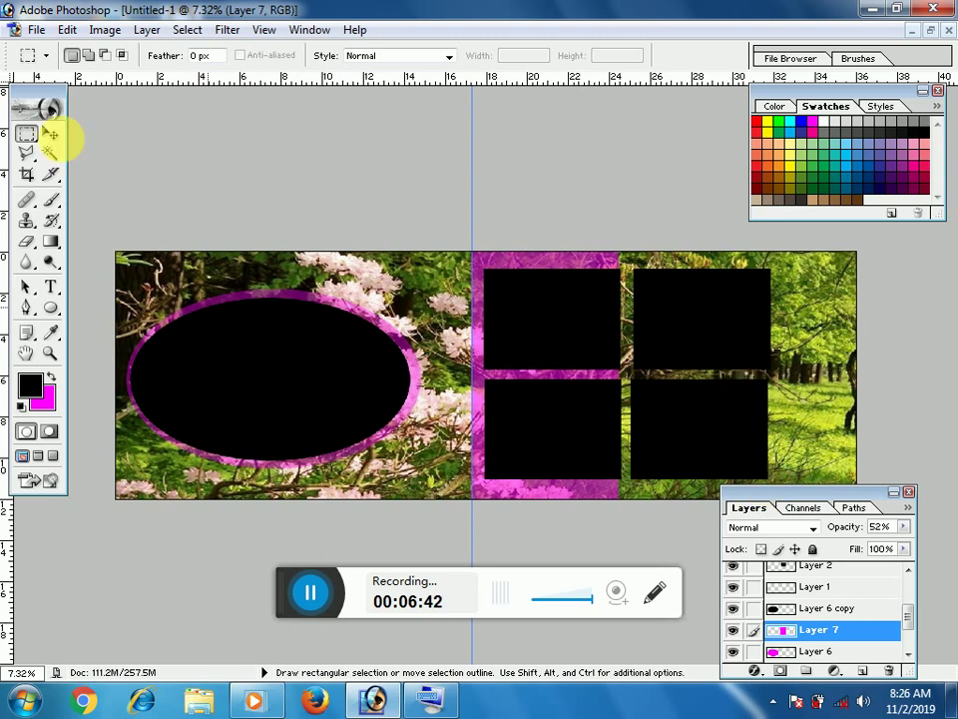
Make Layer 6 copy active and Magic Wand-select the black ellipse.
left_click(51, 133)
right_click(311, 387)
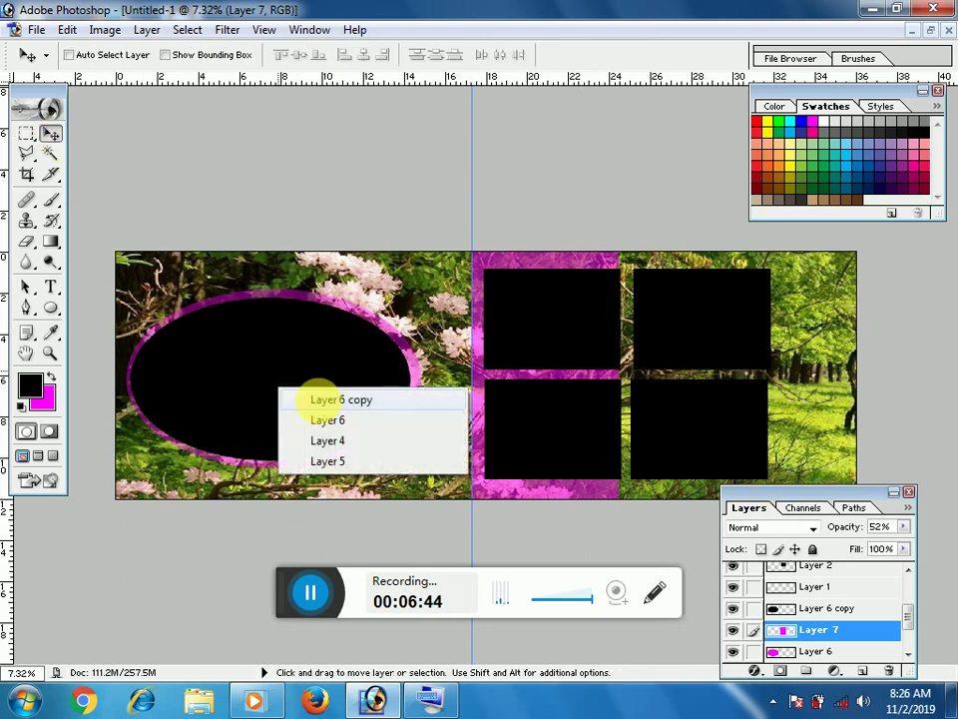
left_click(326, 399)
left_click(818, 608)
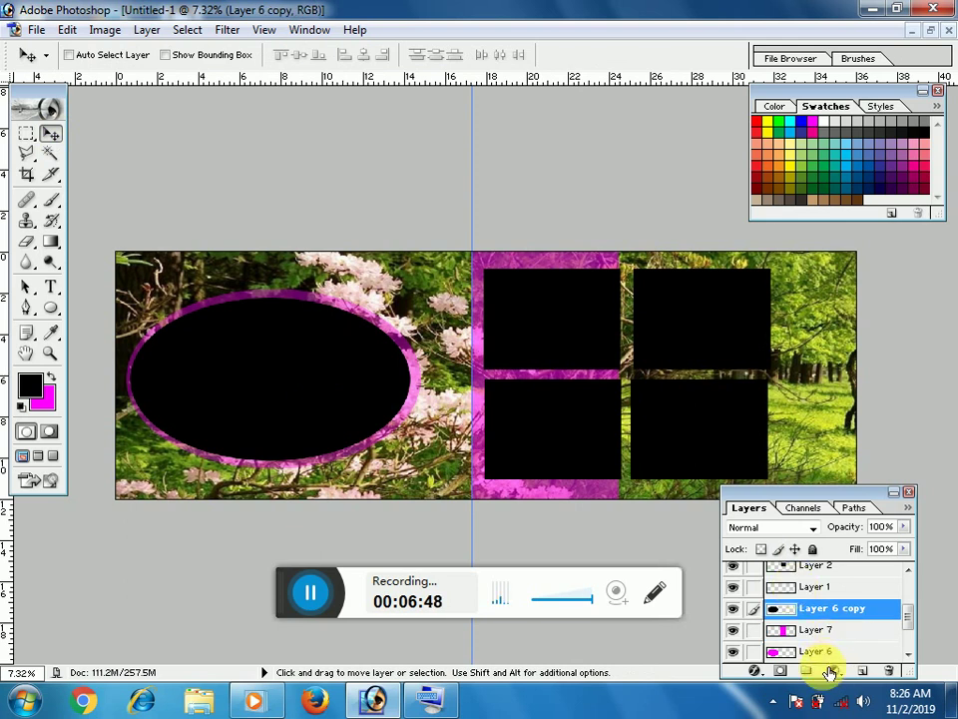
left_click(50, 153)
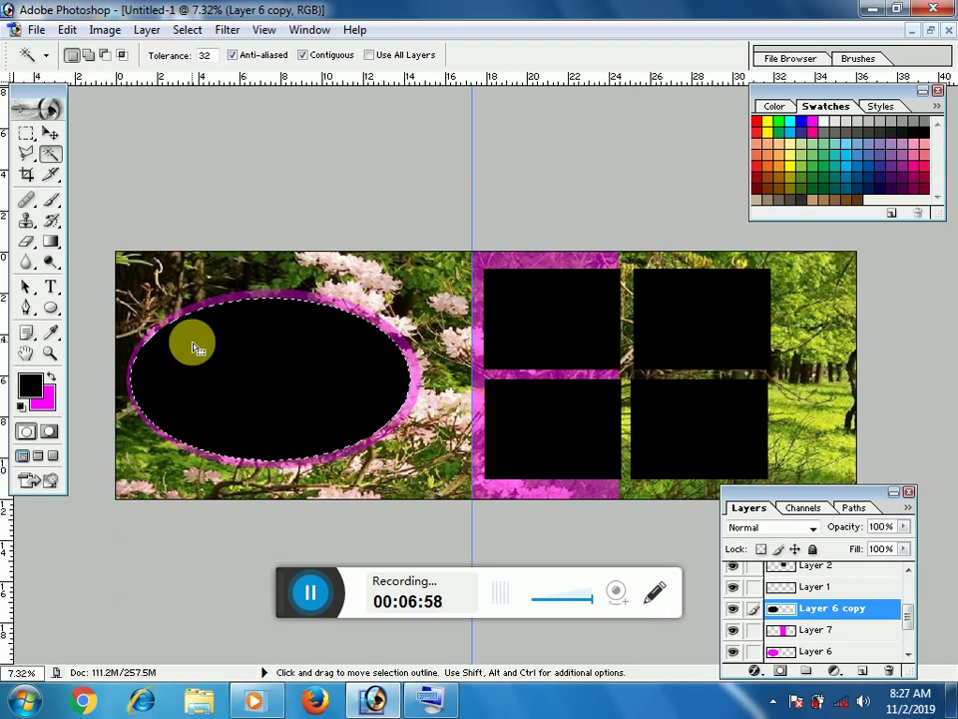
left_click(67, 31)
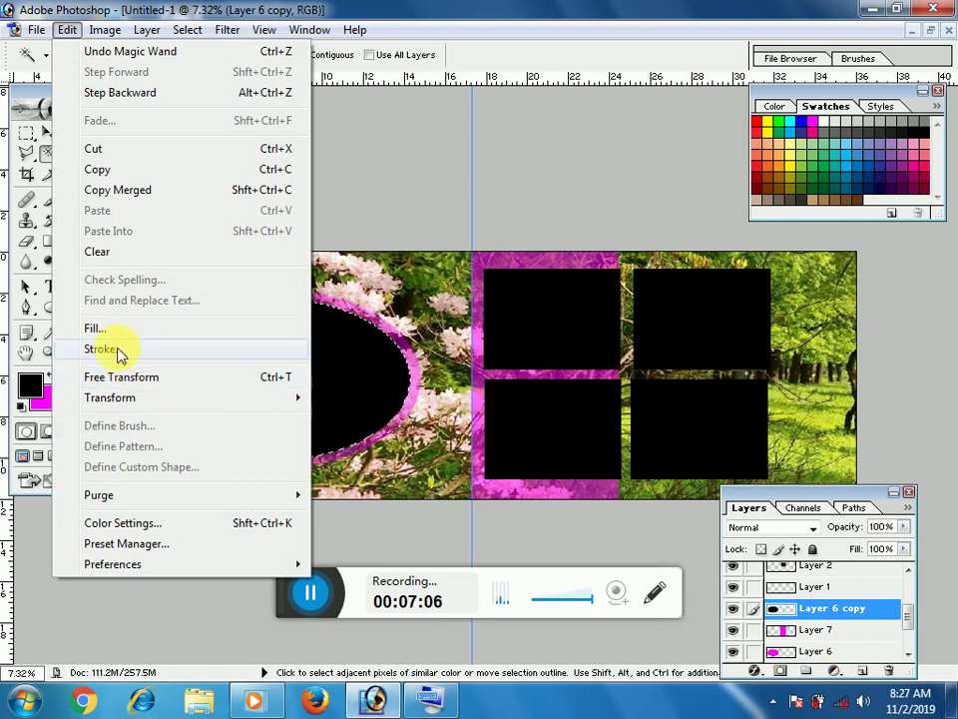
Stroke the ellipse selection on the Inside with near-white colour F4E8E8.
left_click(102, 350)
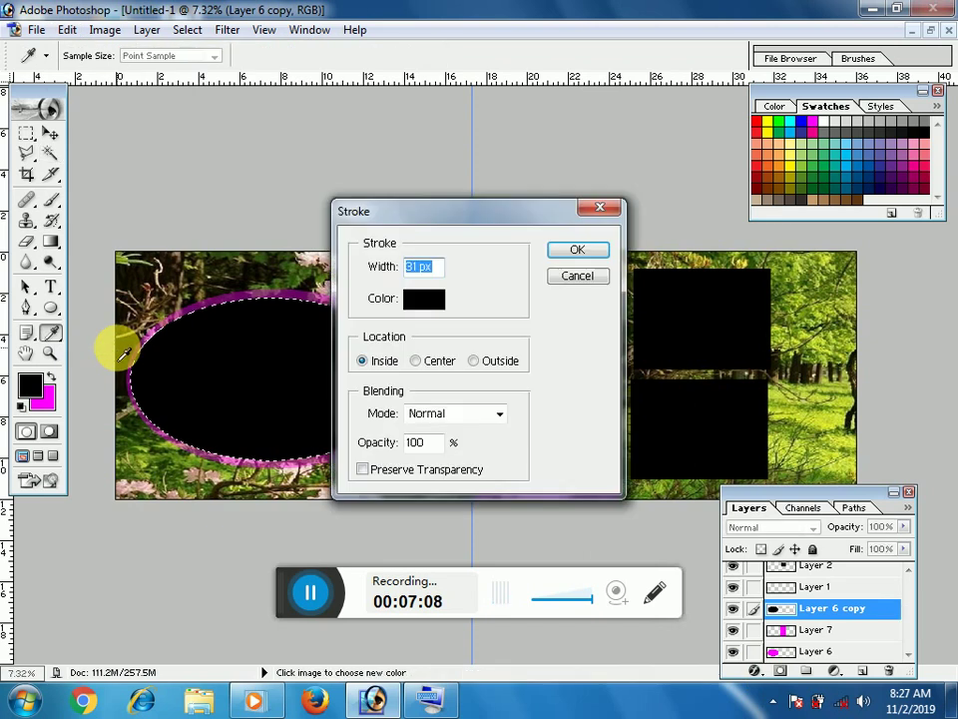
left_click(434, 299)
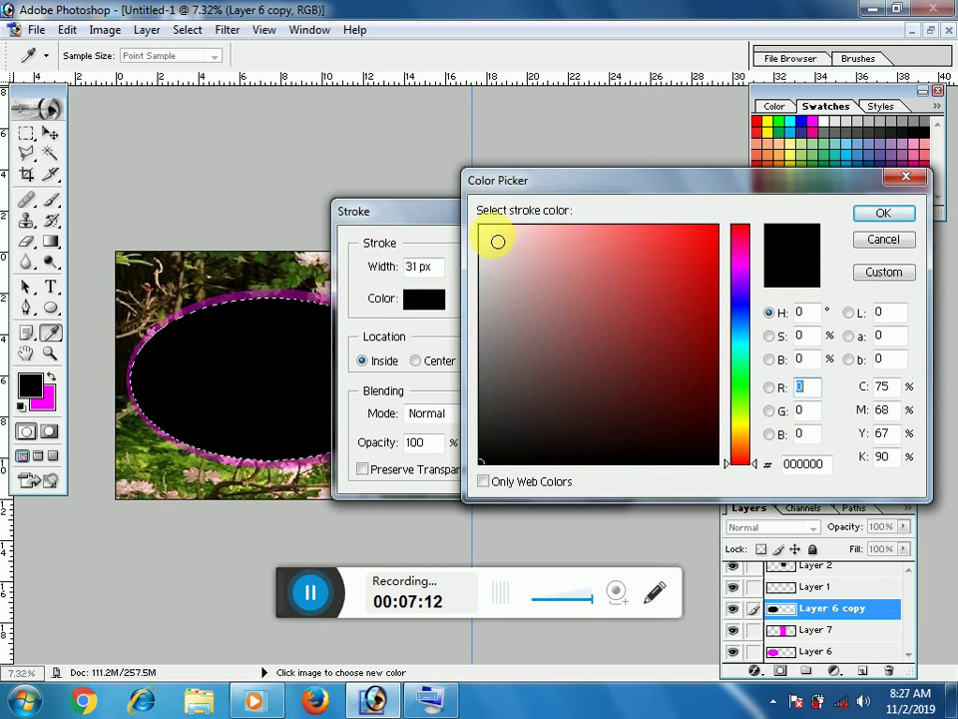
left_click(492, 235)
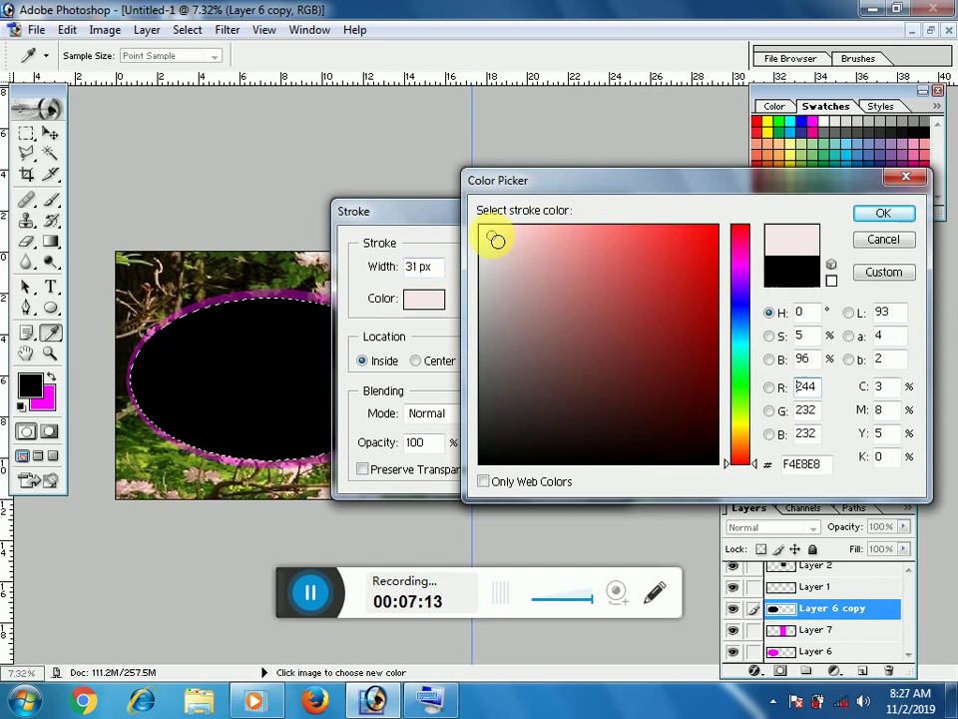
left_click(880, 218)
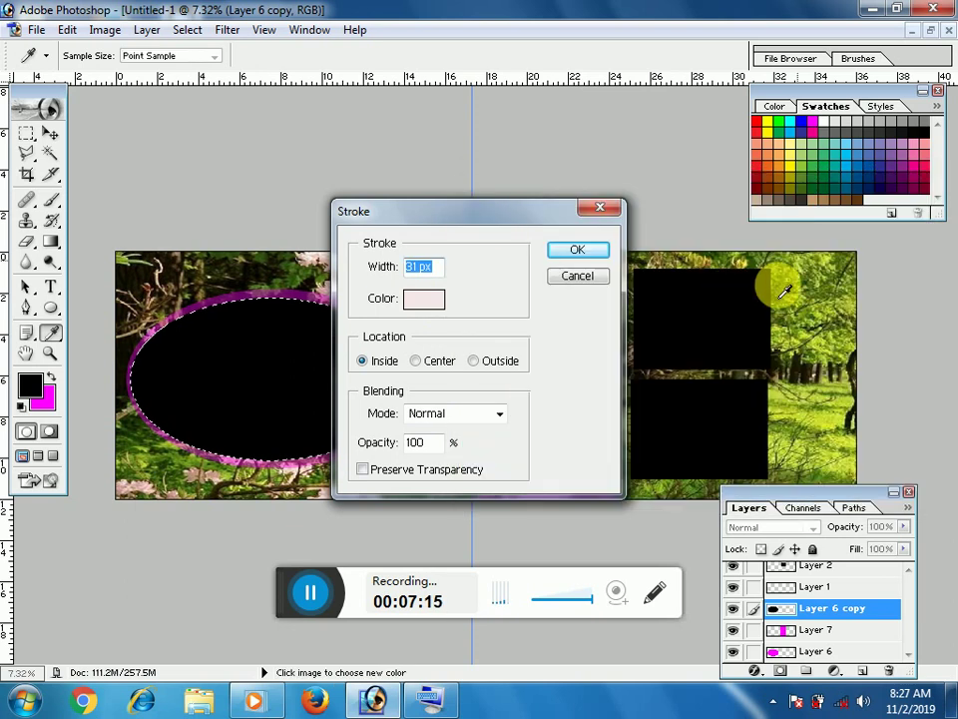
left_click(577, 252)
key("w")
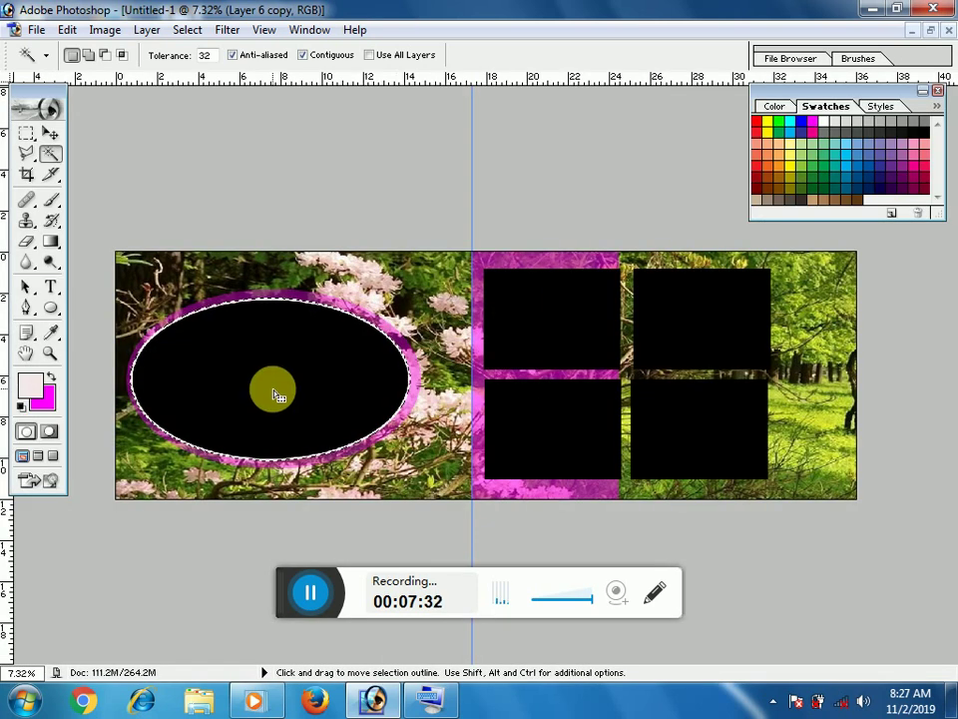
Reapply the inside stroke to the ellipse at 34 px width.
left_click(66, 29)
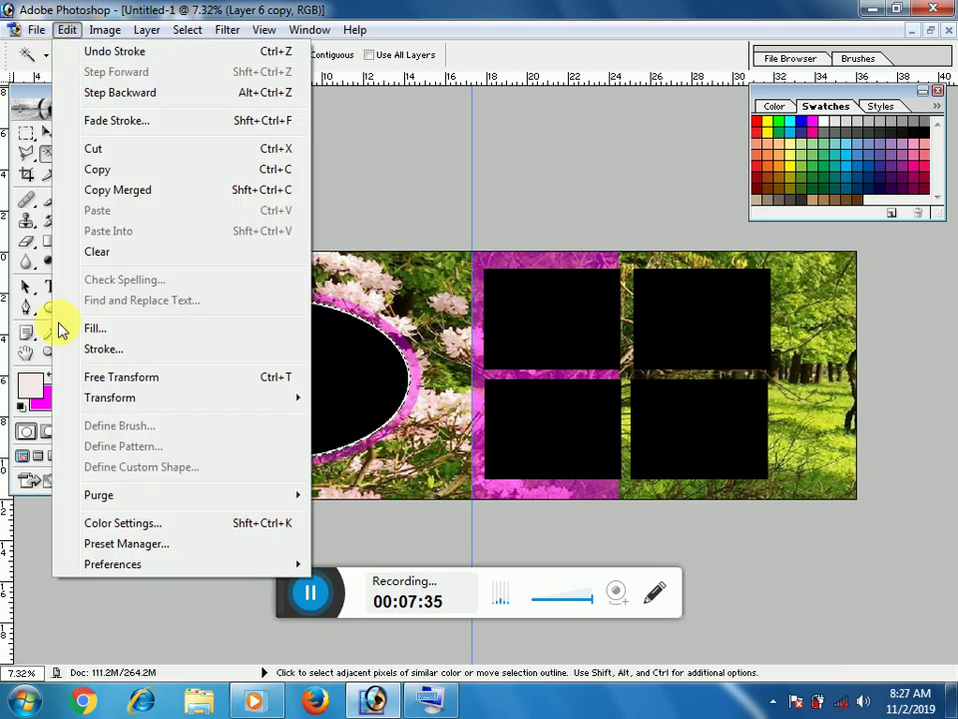
left_click(100, 352)
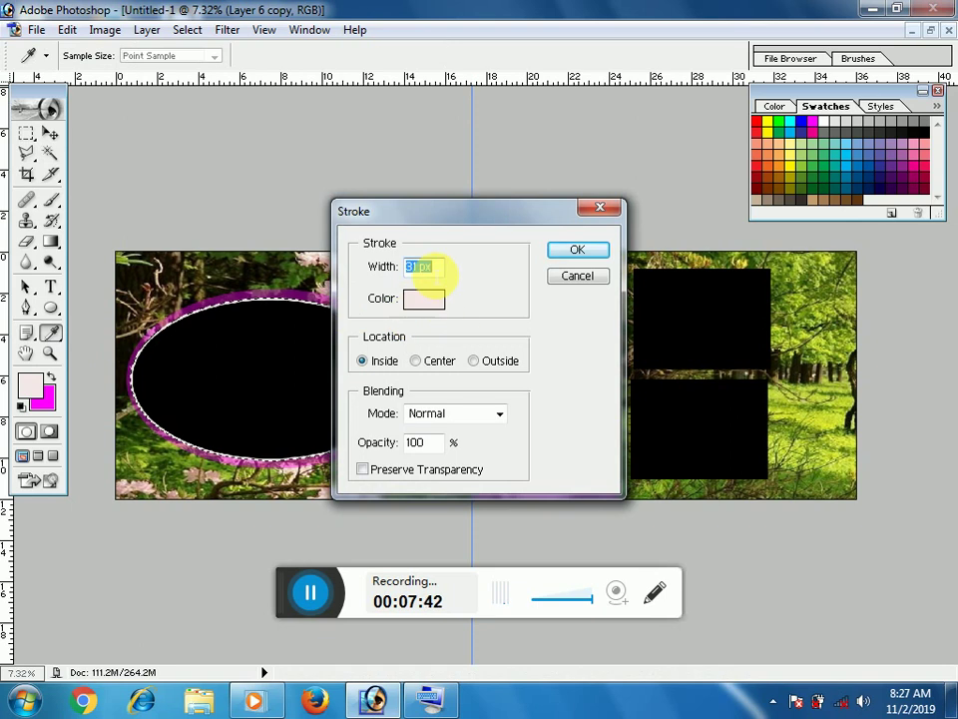
key("Up")
key("Up")
key("Up")
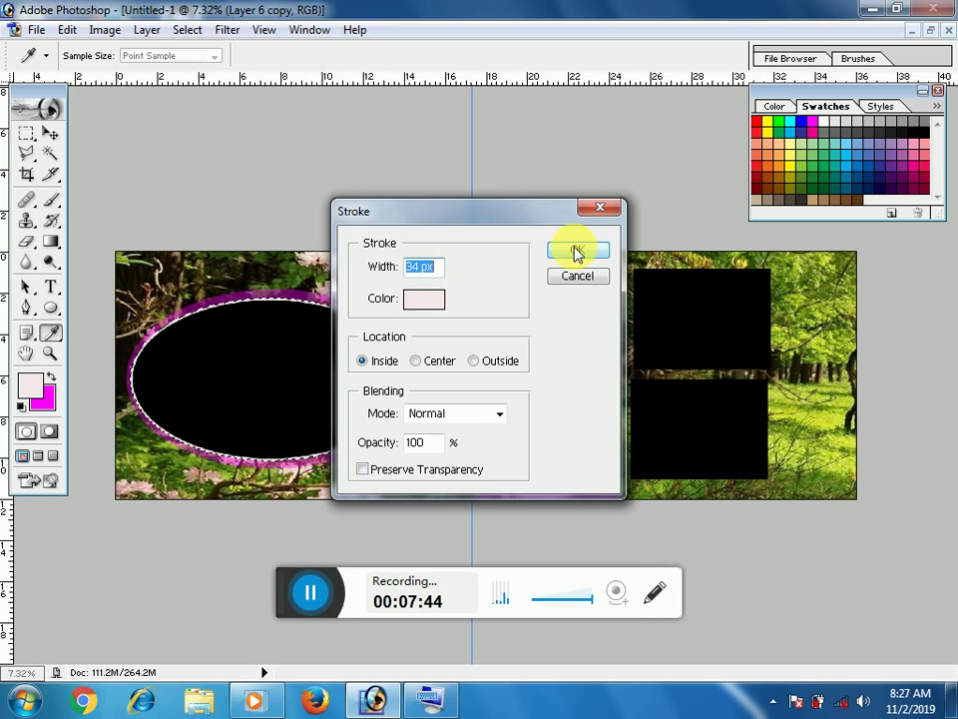
left_click(576, 252)
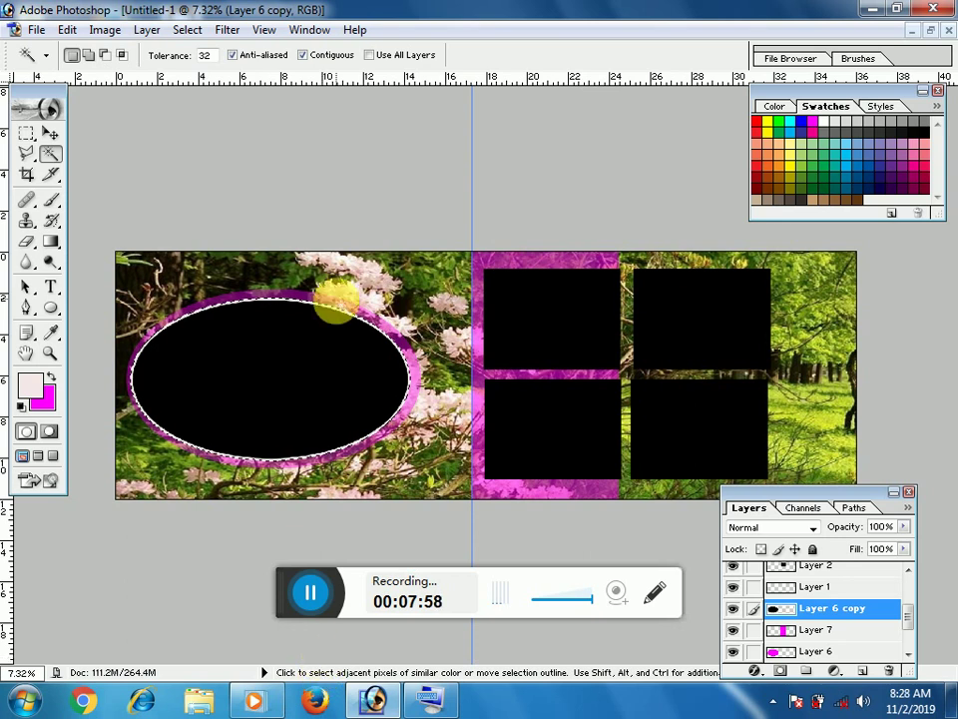
Deselect the ellipse, make Layer 2 (black boxes) active, and show the layer style list.
key("ctrl")
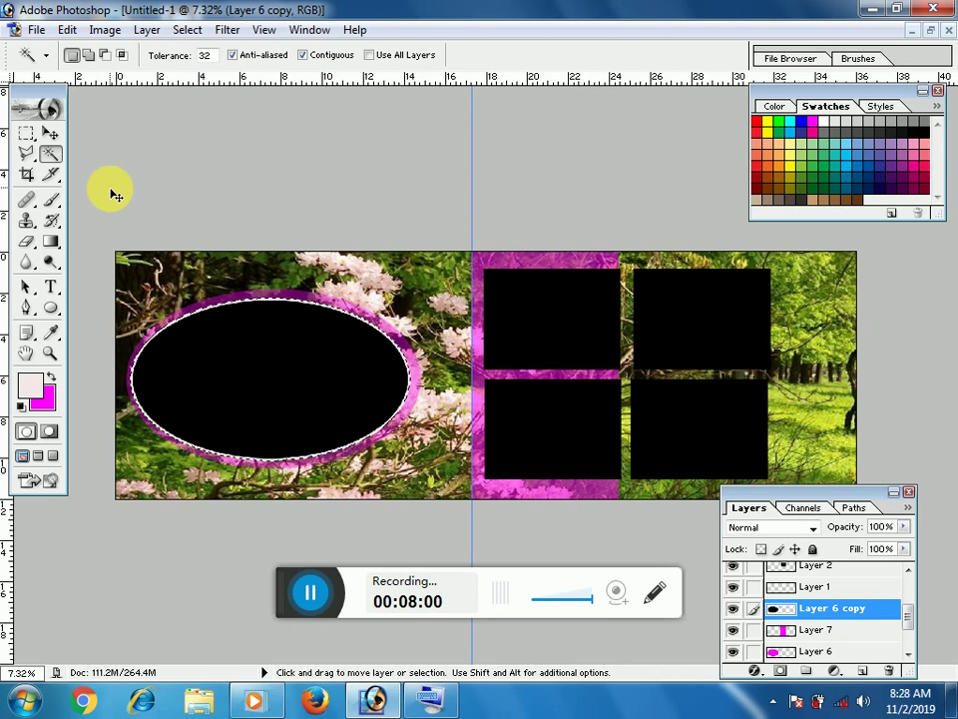
key("ctrl+d")
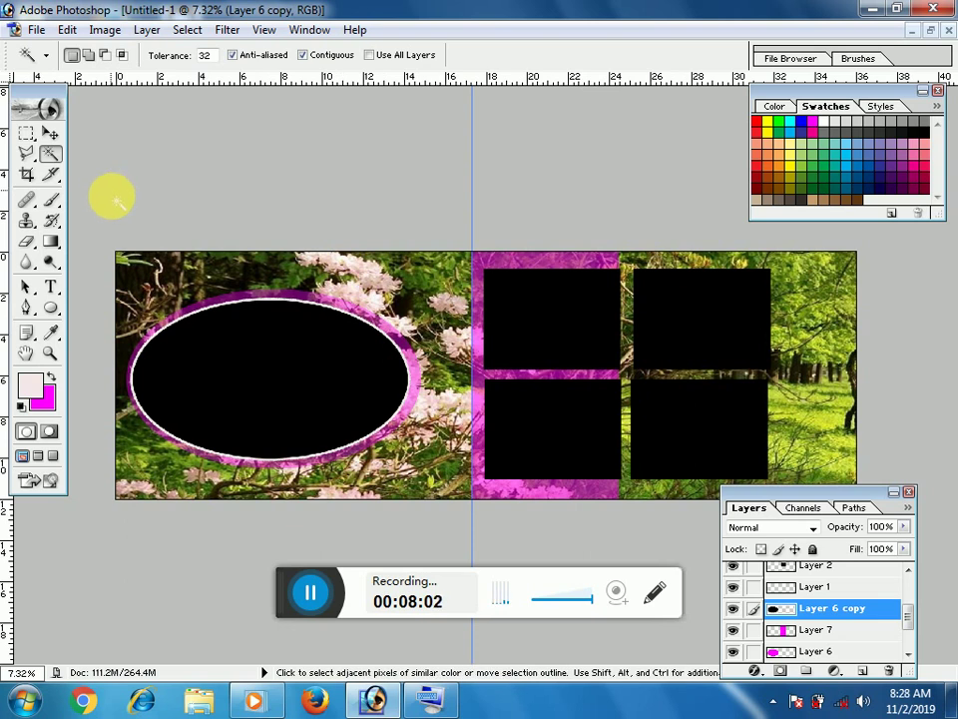
left_click(50, 133)
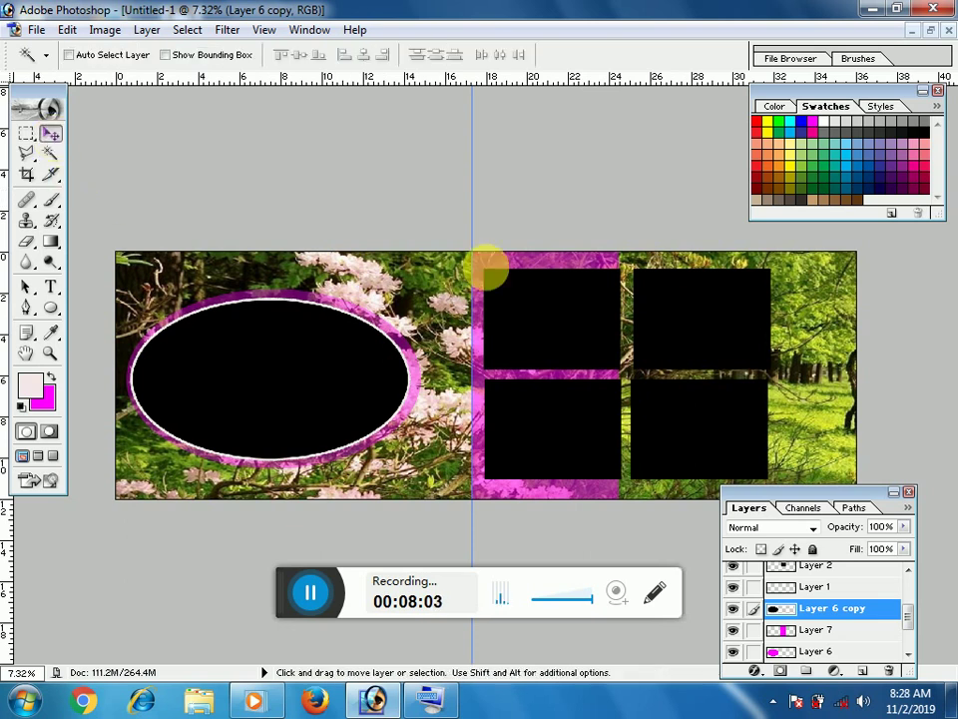
right_click(547, 312)
left_click(567, 319)
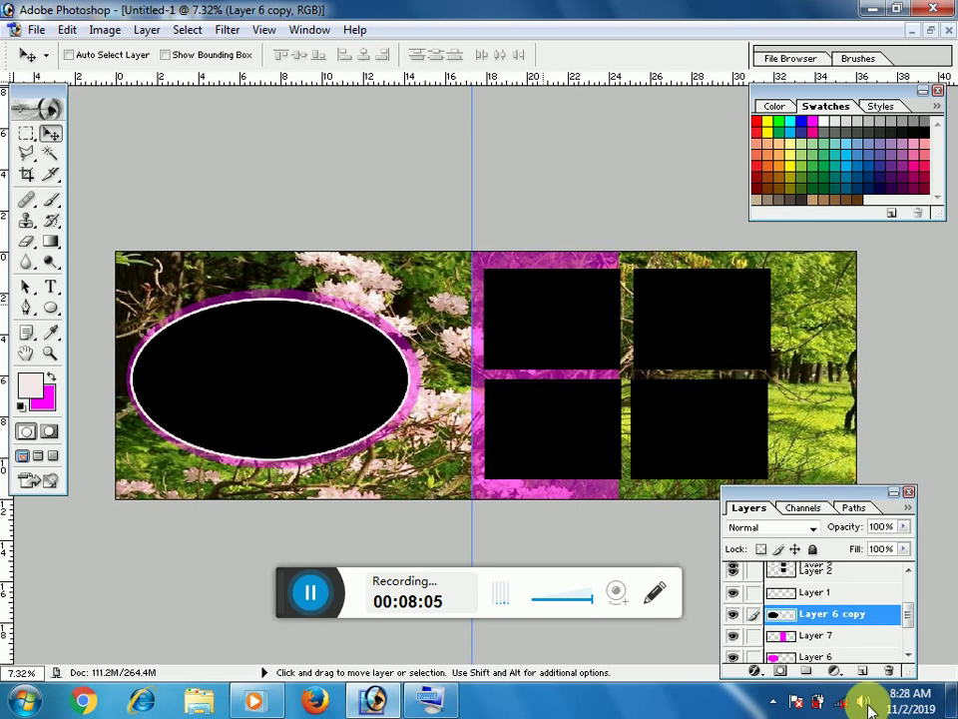
left_click(757, 672)
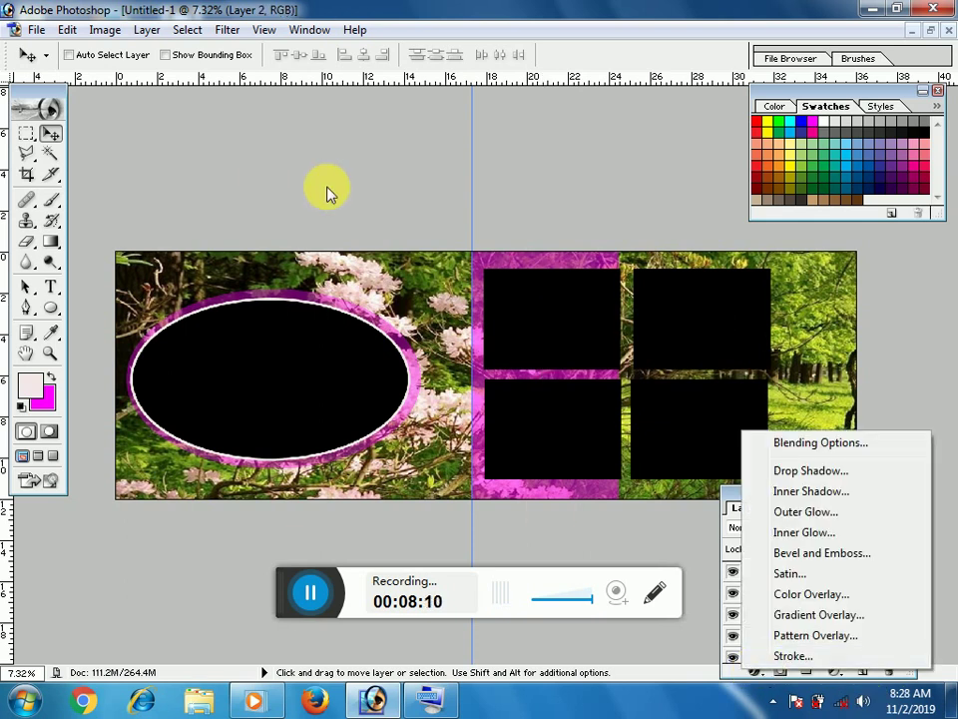
Keep Layer 2 active and Magic Wand-select the top-left black box.
left_click(590, 319)
right_click(564, 314)
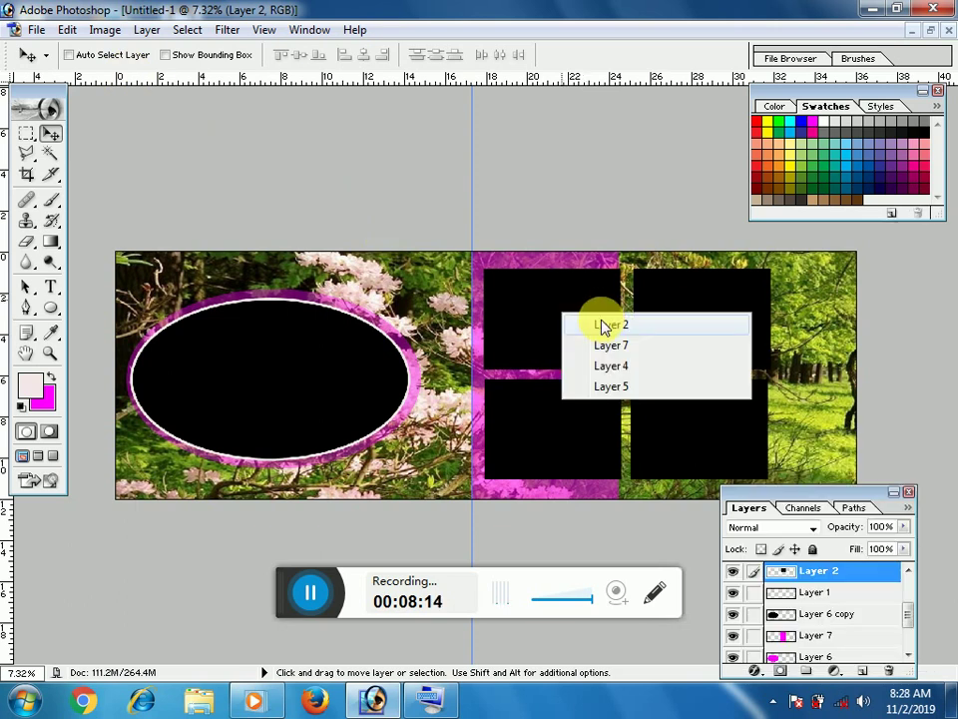
left_click(605, 327)
left_click(50, 152)
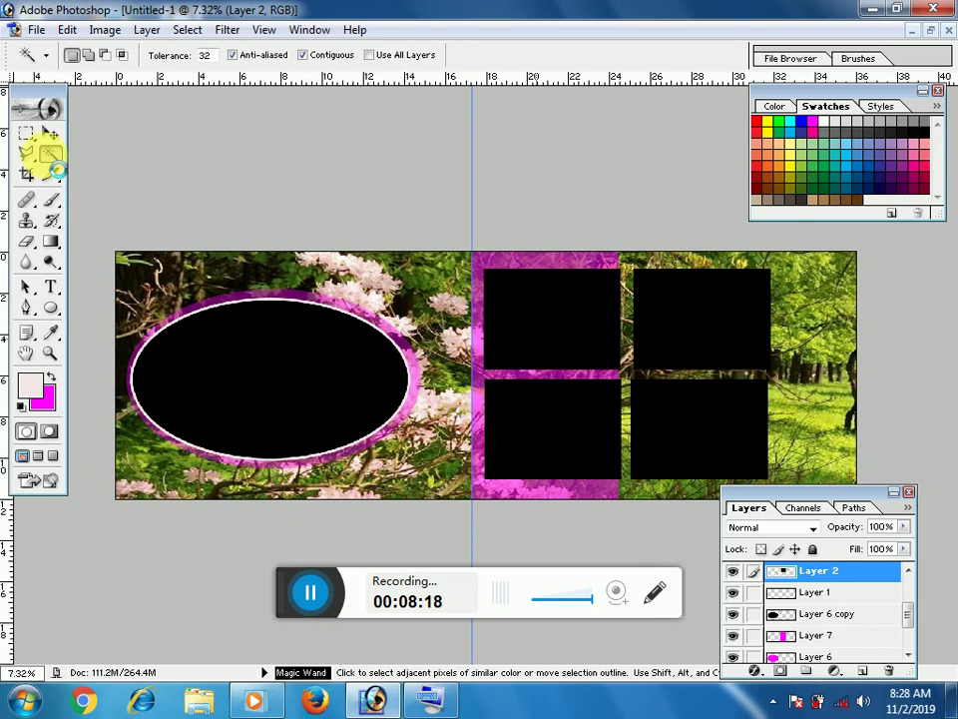
left_click(541, 326)
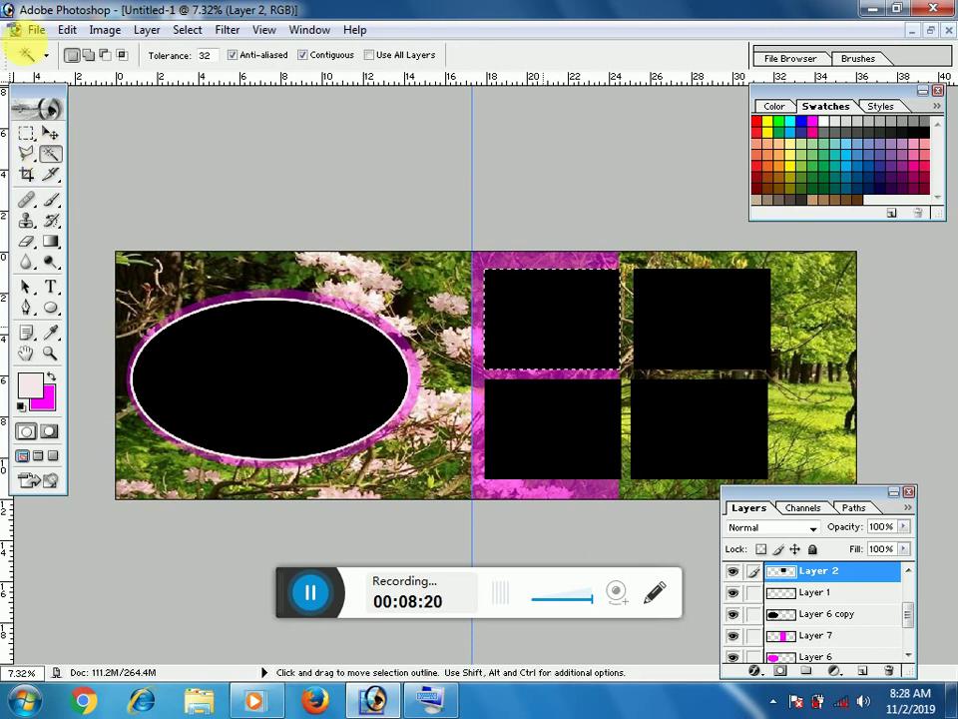
Stroke the selected box with bright red.
left_click(66, 30)
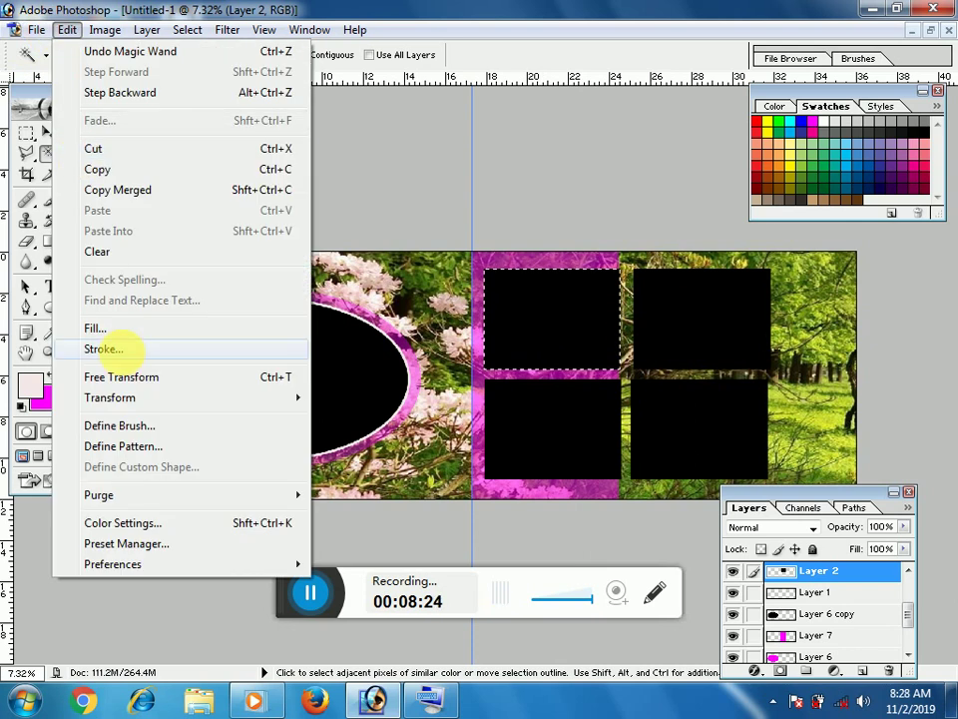
left_click(104, 348)
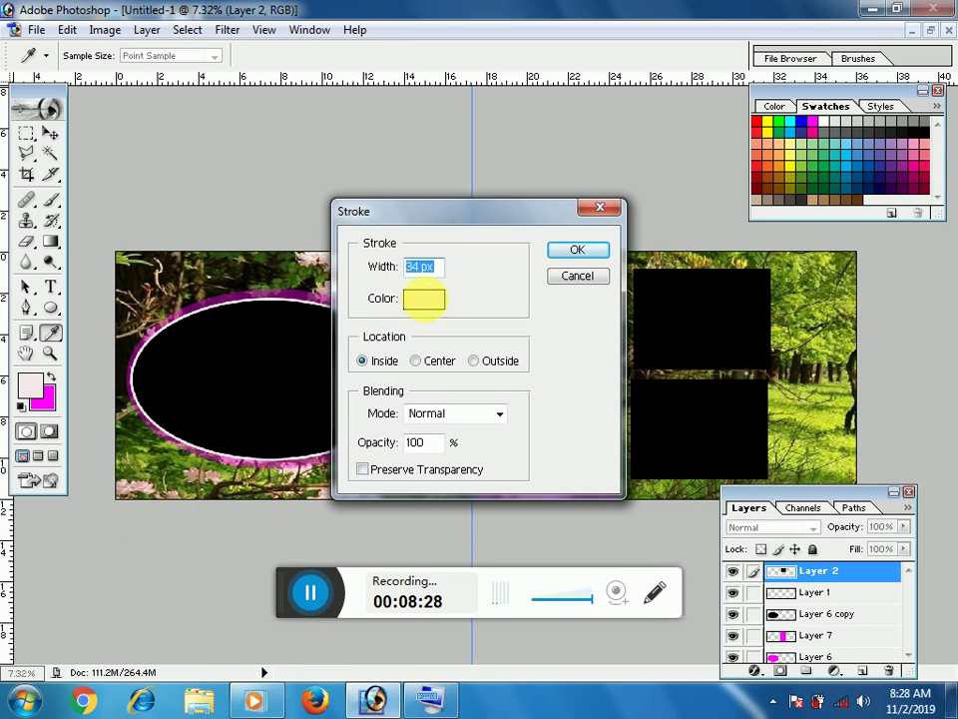
left_click(424, 298)
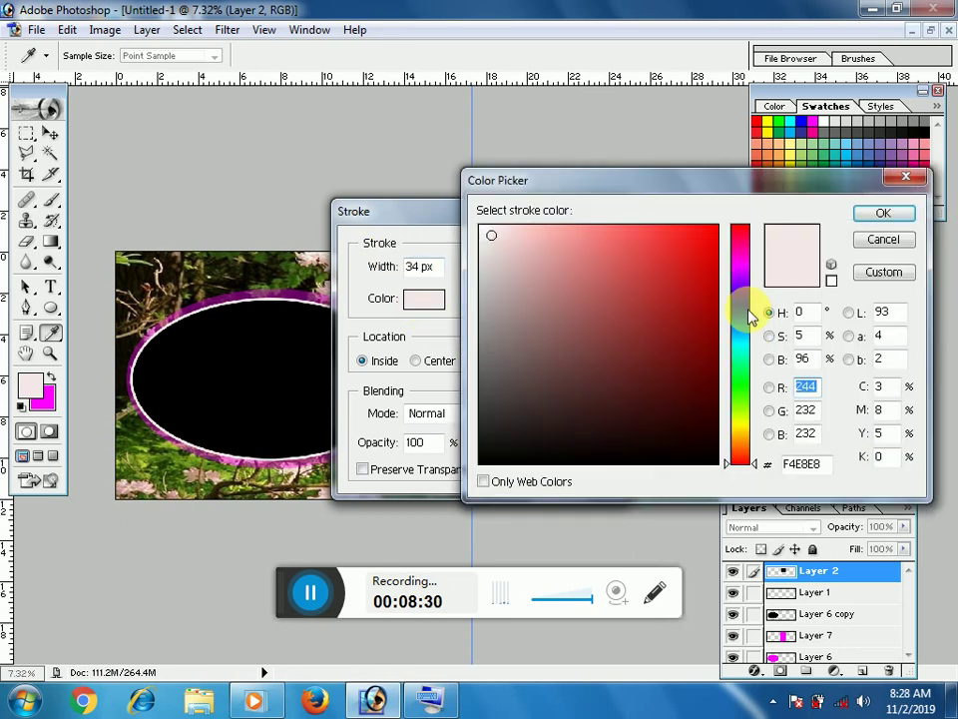
left_click(708, 240)
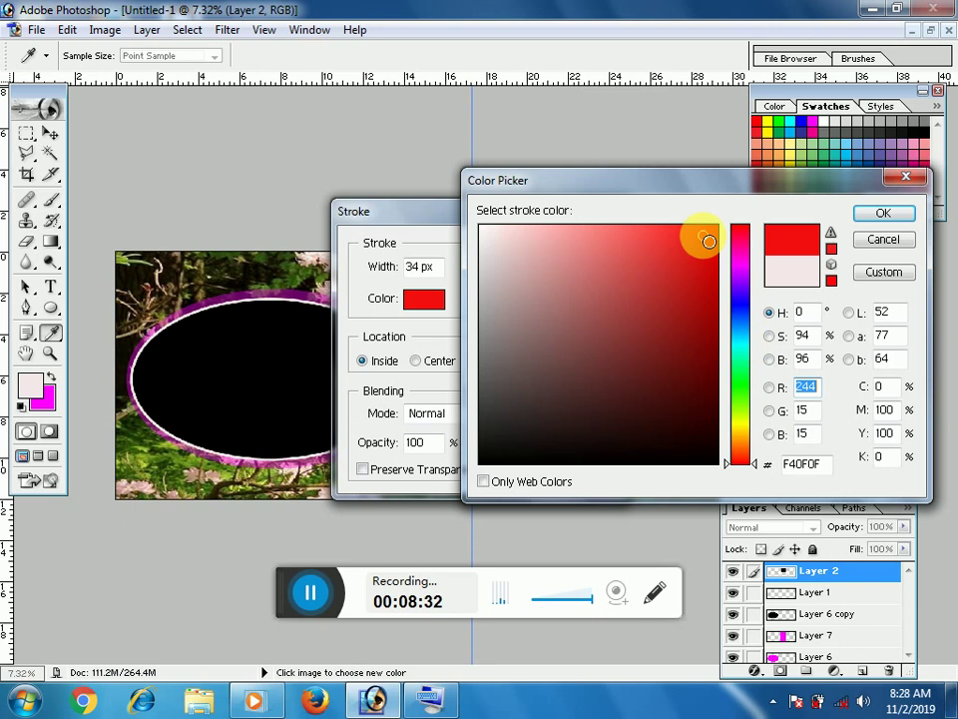
left_click(877, 221)
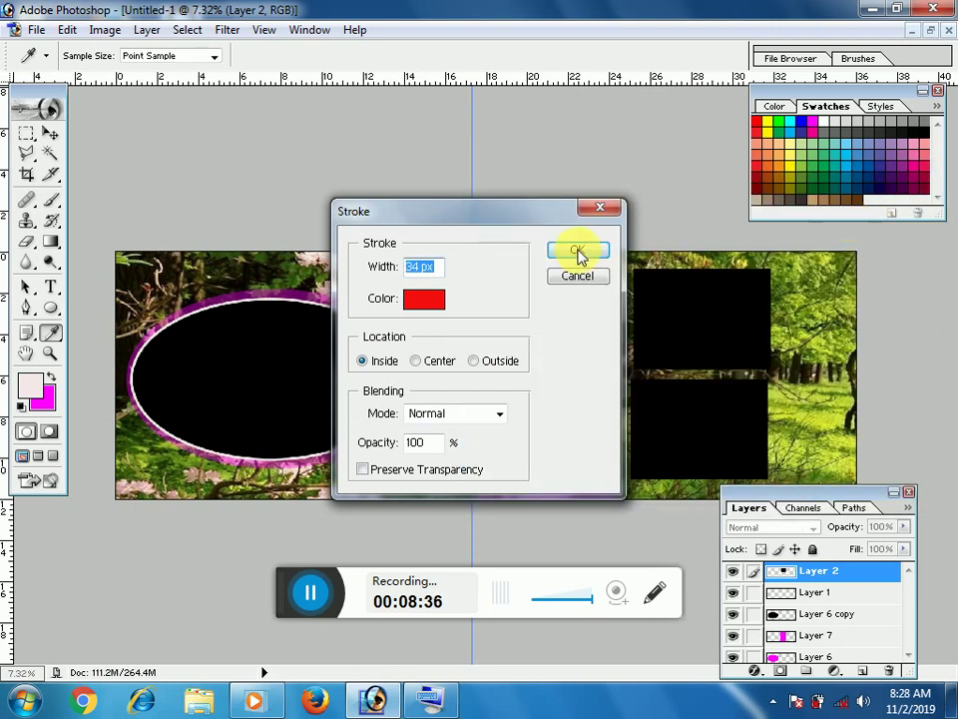
left_click(579, 253)
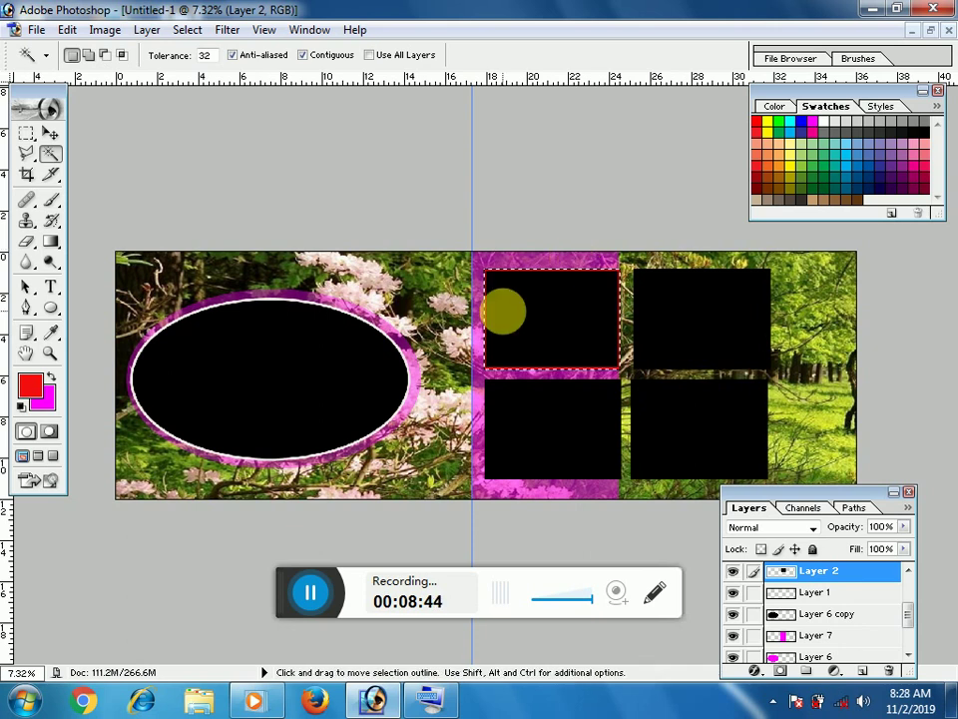
Zoom in and re-stroke the top-left box selection in bright green.
key("ctrl+plus")
key("ctrl+plus")
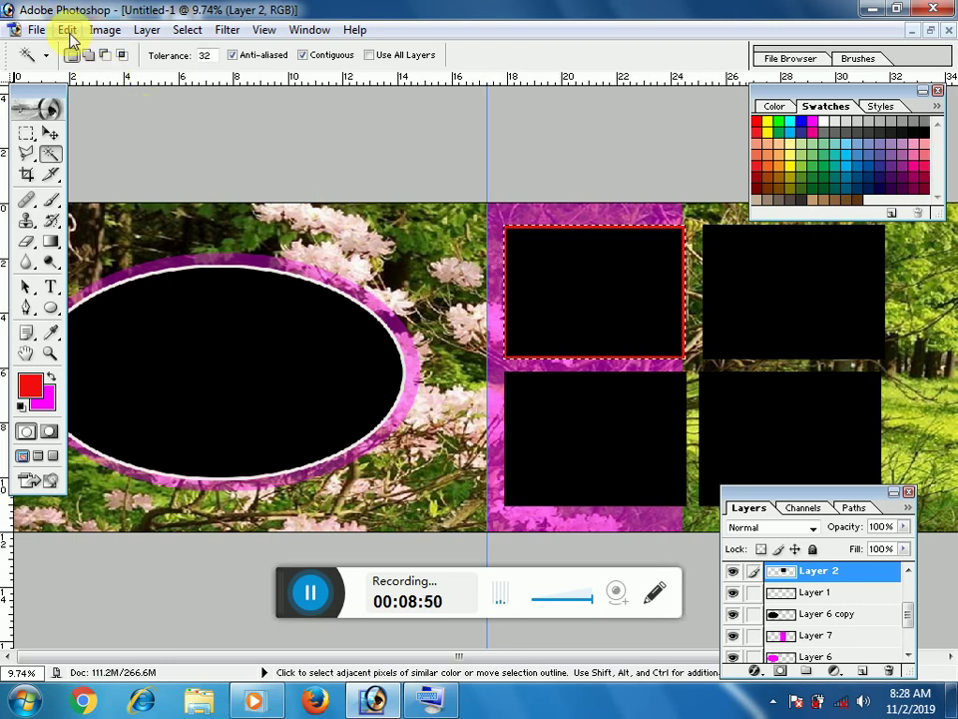
left_click(68, 32)
mouse_move(110, 397)
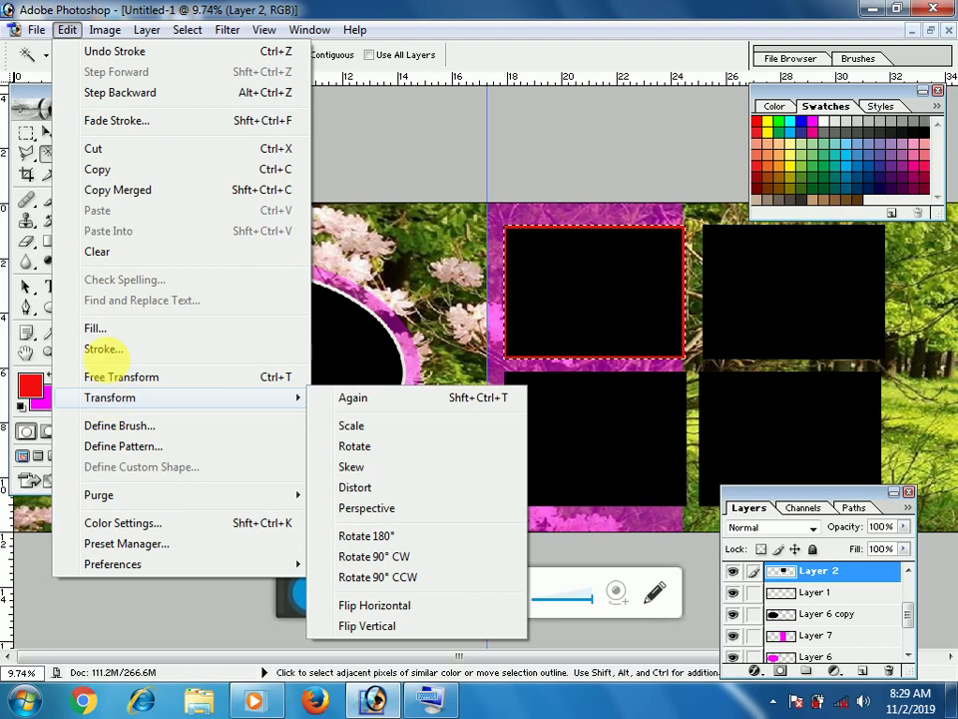
left_click(115, 351)
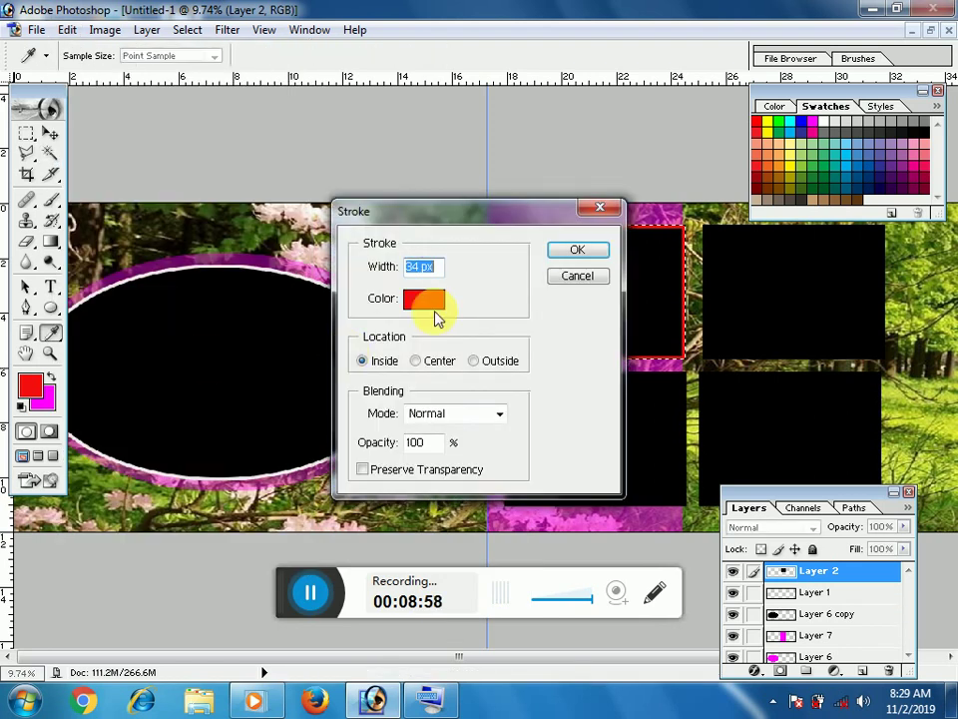
left_click(424, 299)
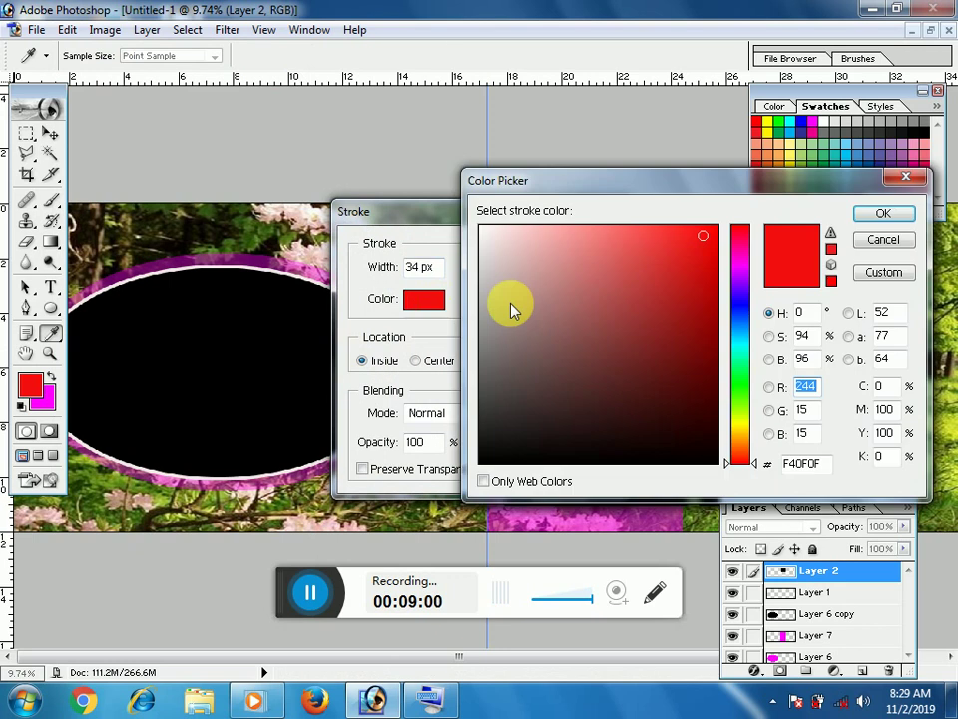
left_click(737, 382)
left_click(692, 251)
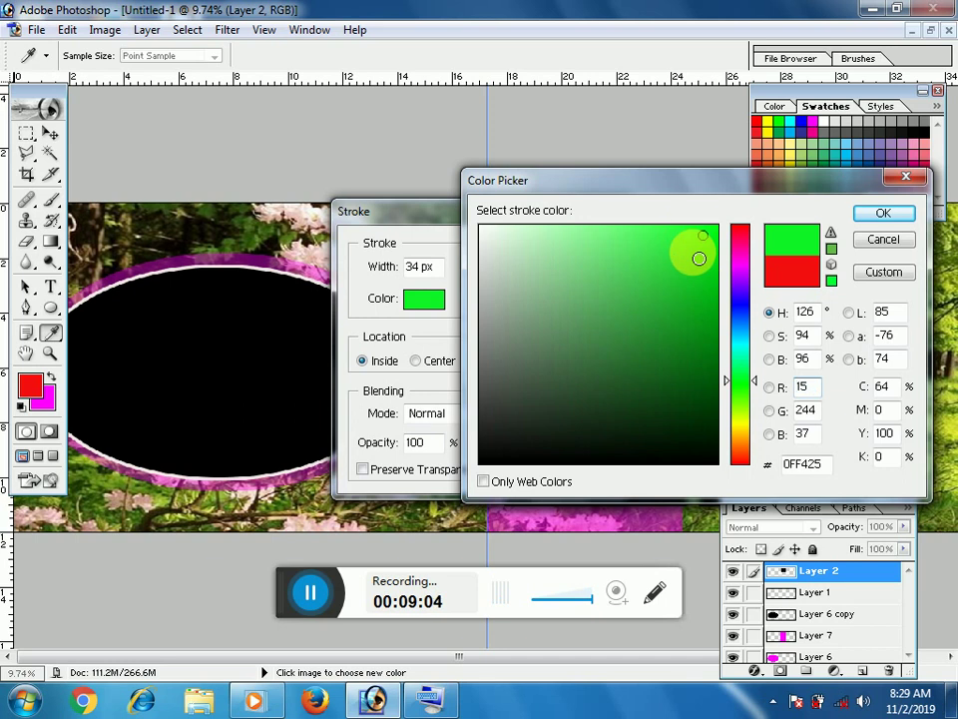
left_click(881, 215)
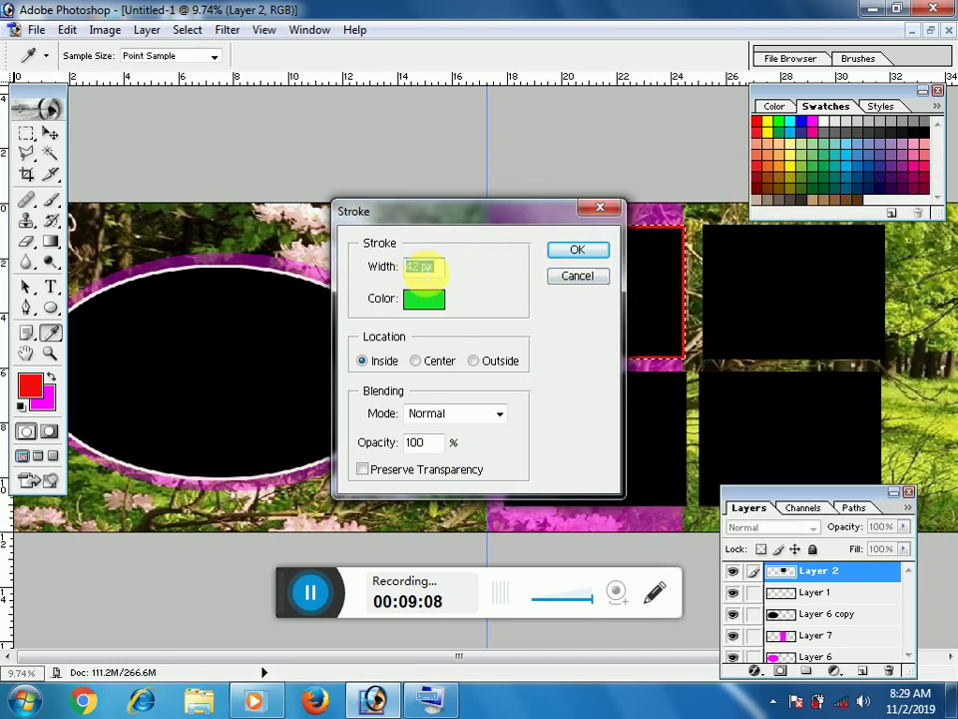
left_click(579, 251)
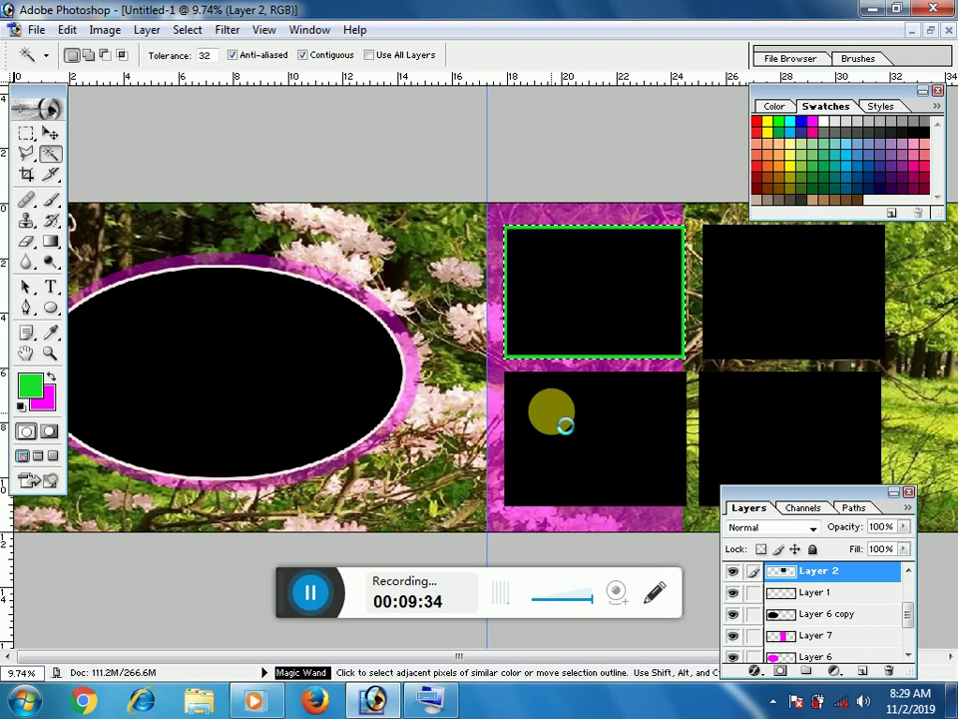
Apply the green stroke style to the remaining boxes, then deselect and zoom out.
left_click(552, 413)
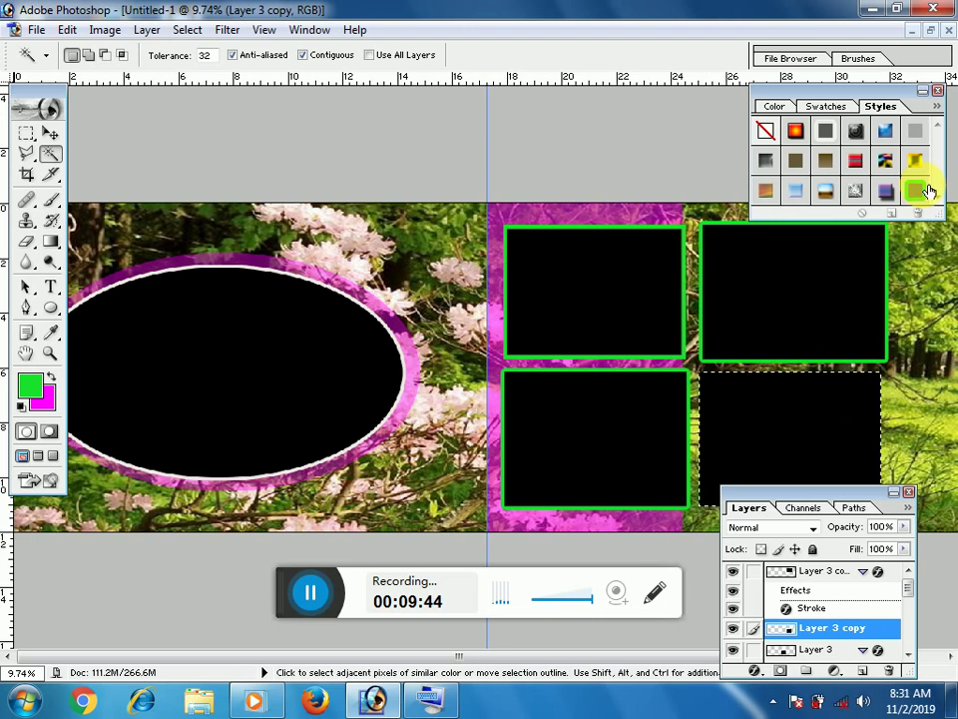
left_click(915, 190)
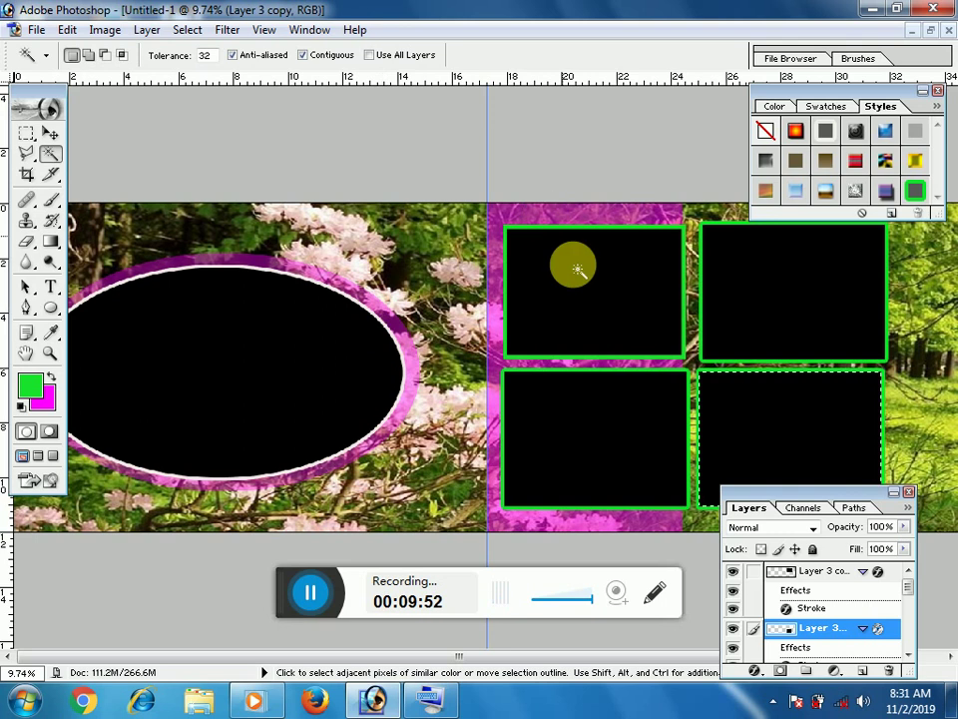
left_click(50, 133)
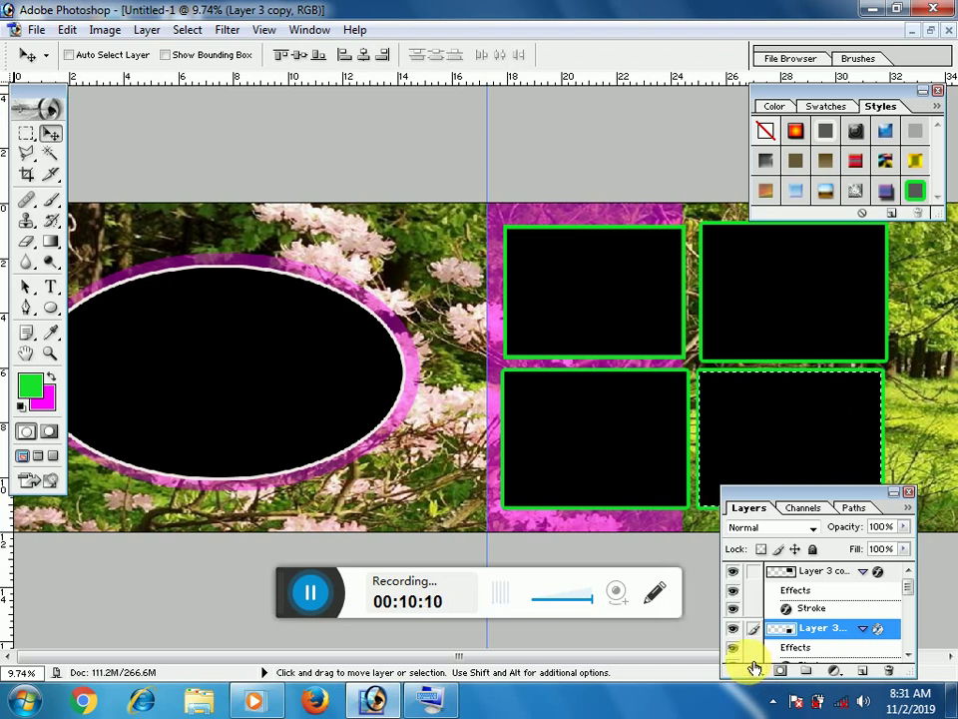
key("ctrl+d")
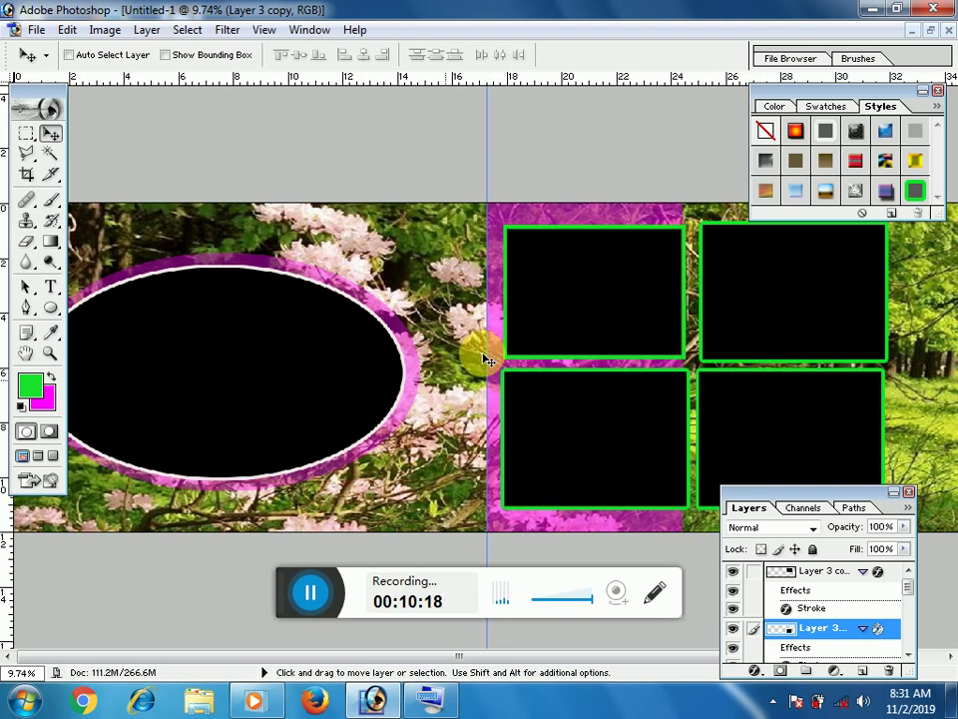
left_click(481, 324, "alt")
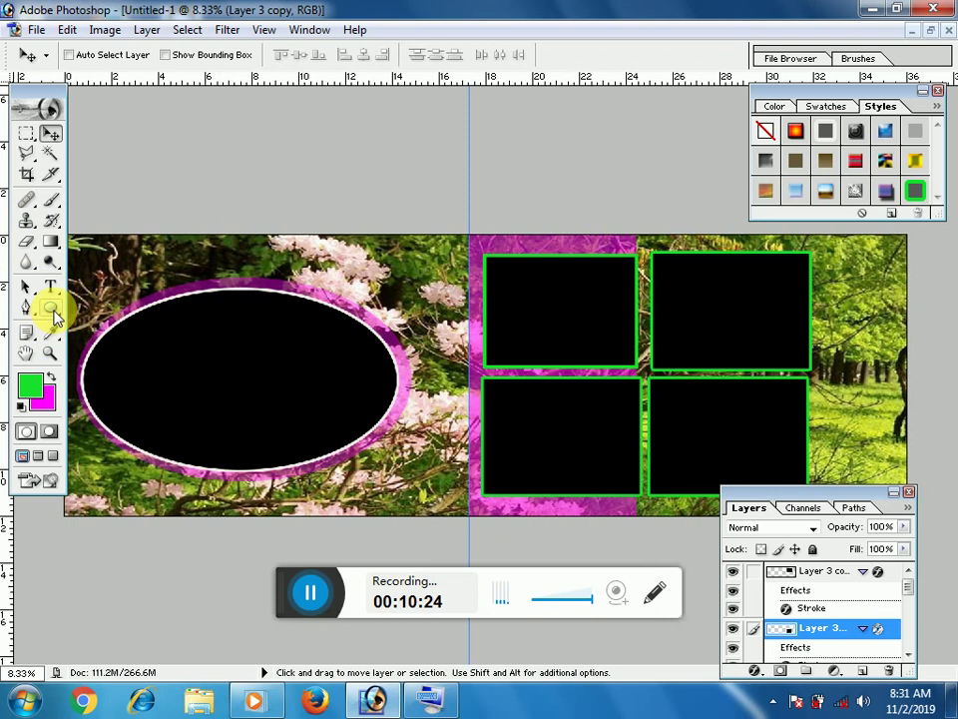
Draw an ornament custom shape below the ellipse and add empty Layer 8.
left_click(52, 308)
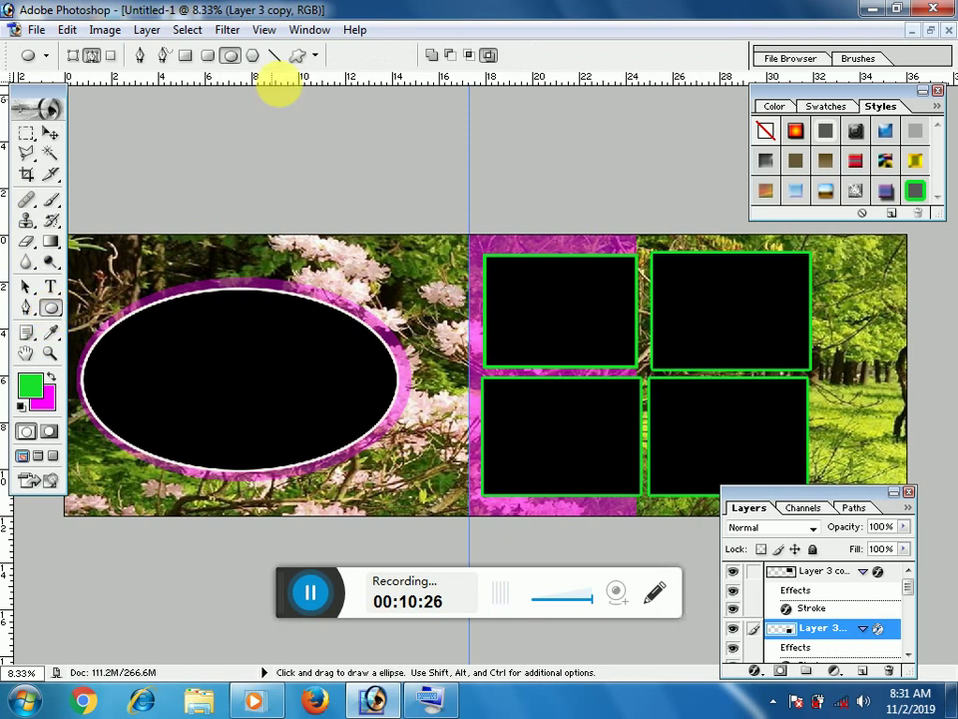
left_click(313, 57)
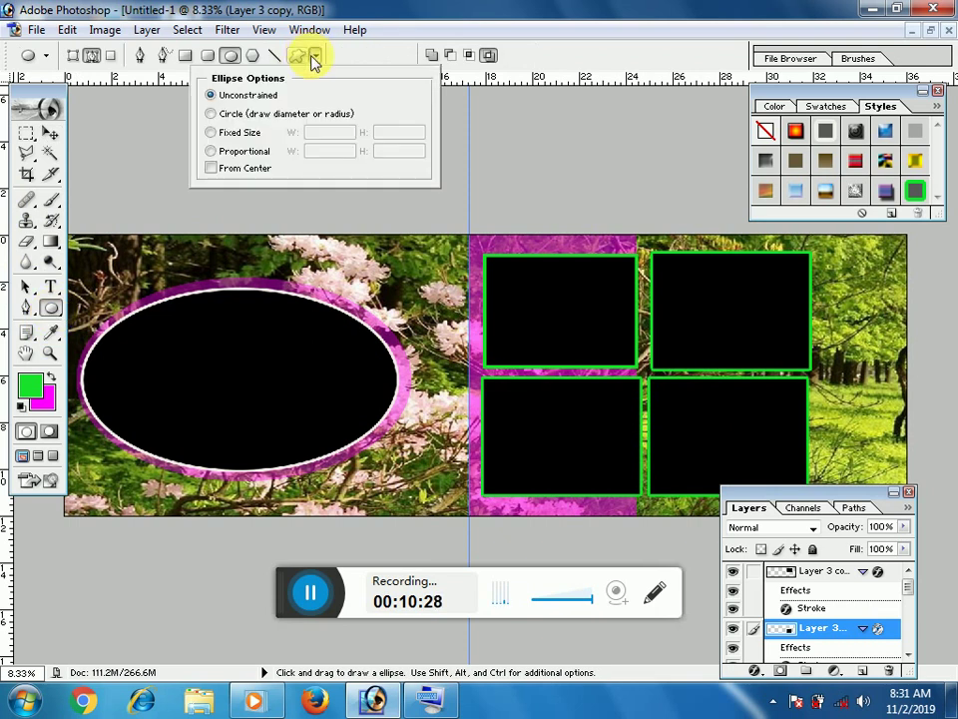
left_click(313, 57)
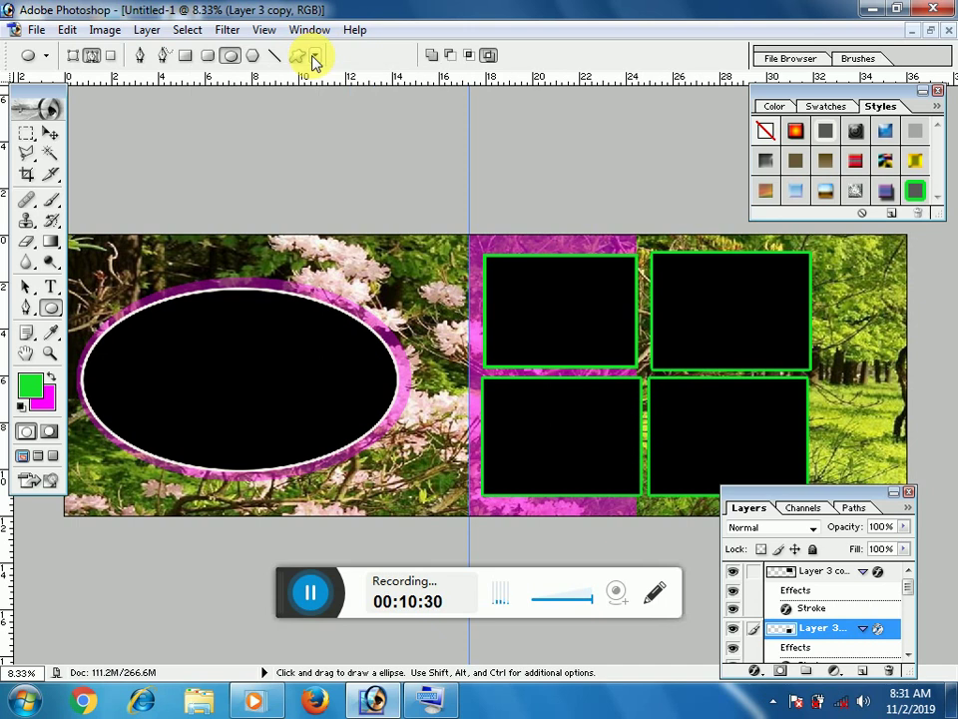
left_click(296, 56)
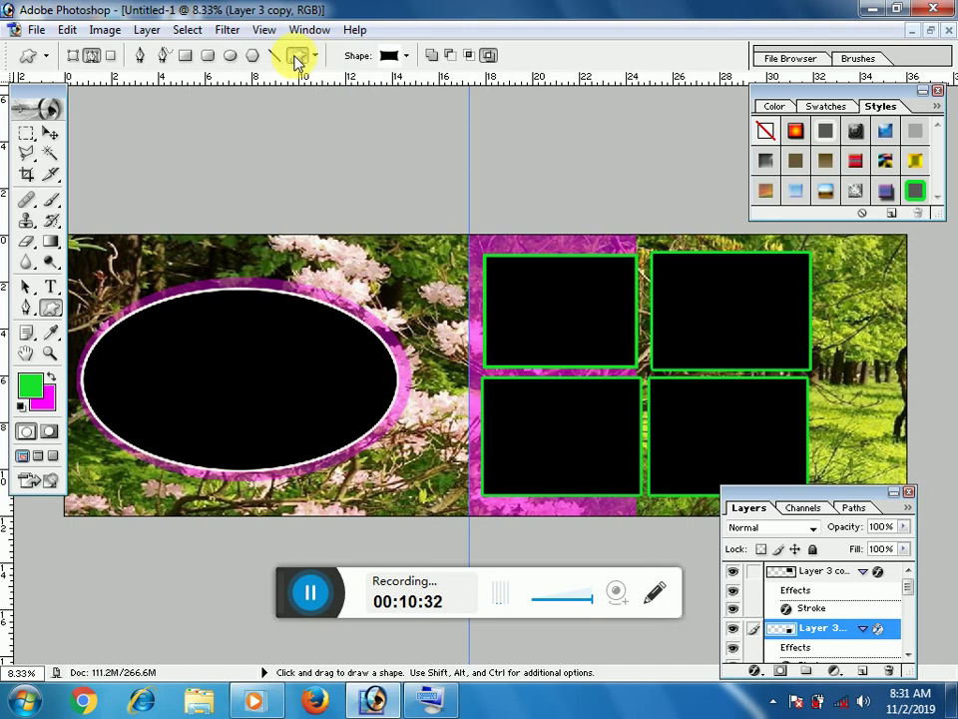
left_click(406, 56)
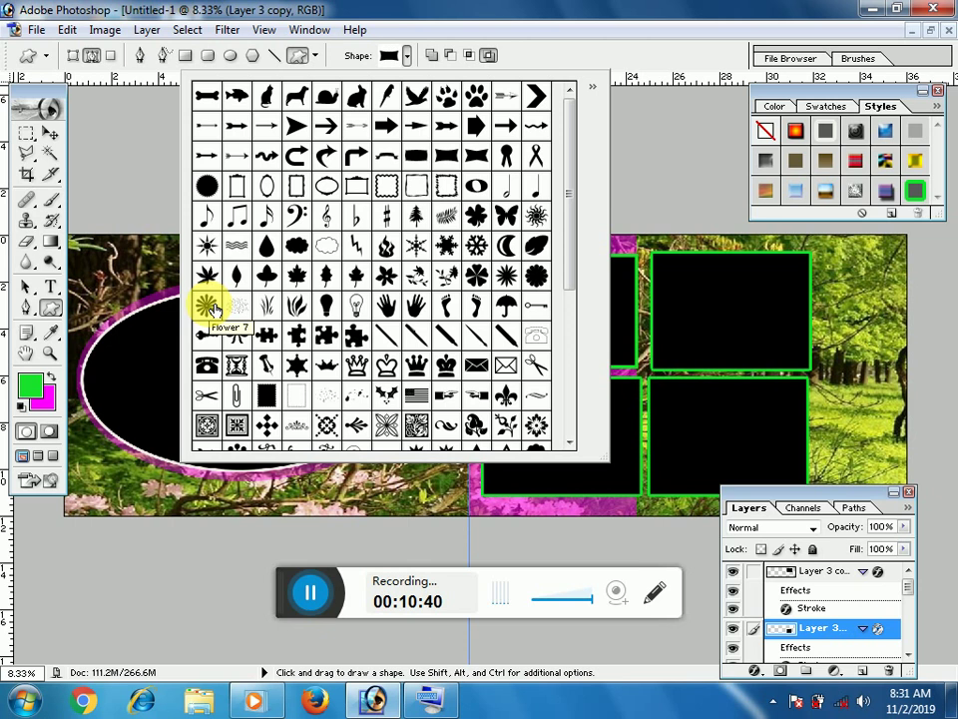
left_click(327, 425)
left_click(412, 492)
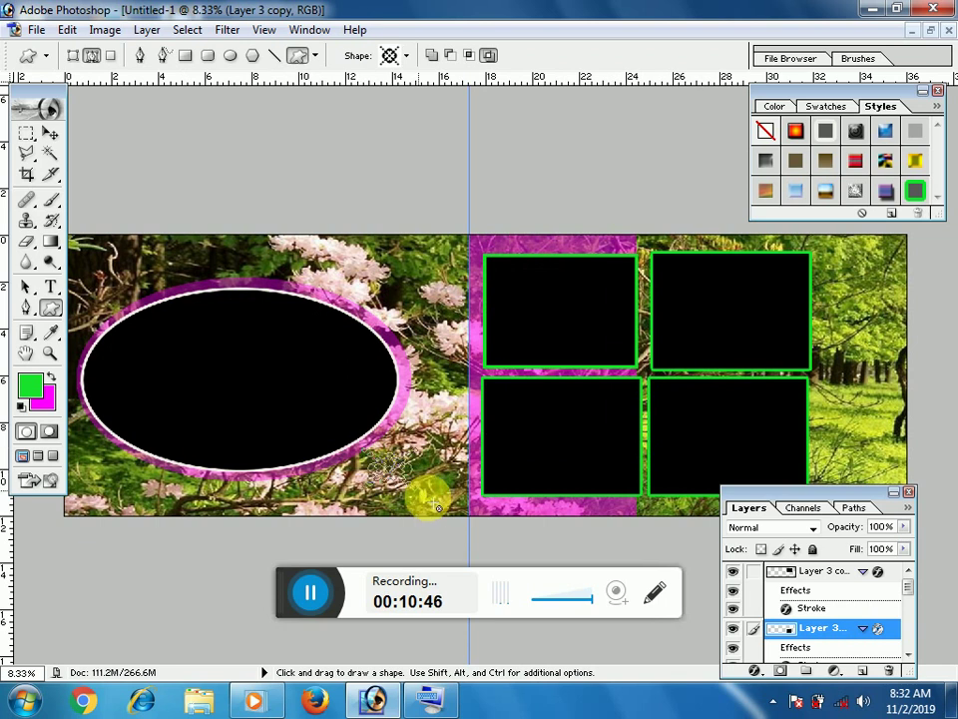
left_click_drag(411, 487, 441, 507)
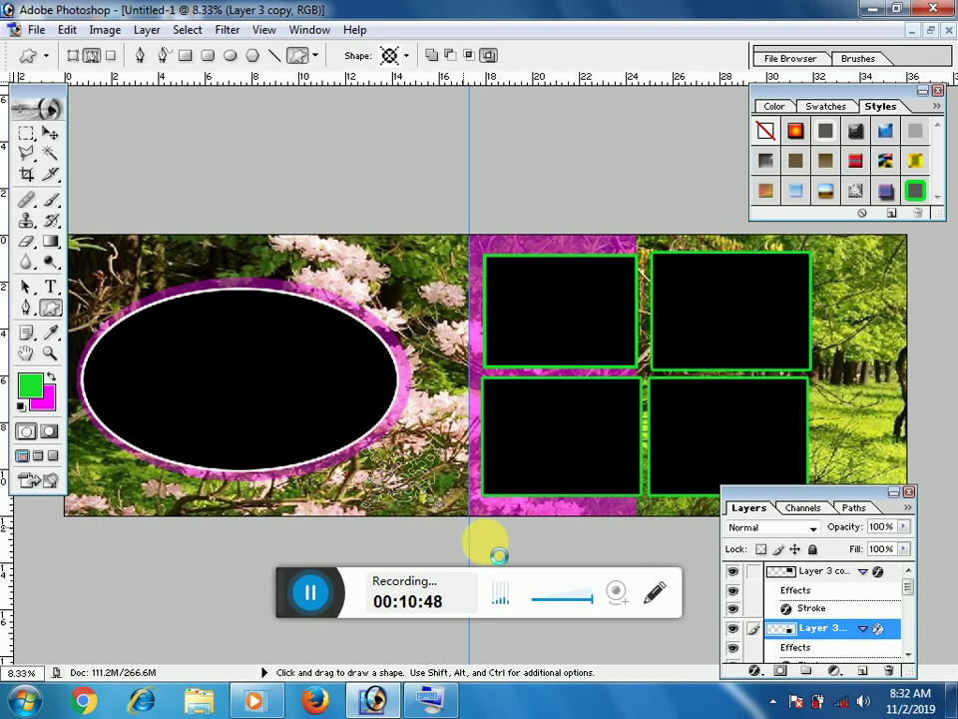
left_click(873, 679)
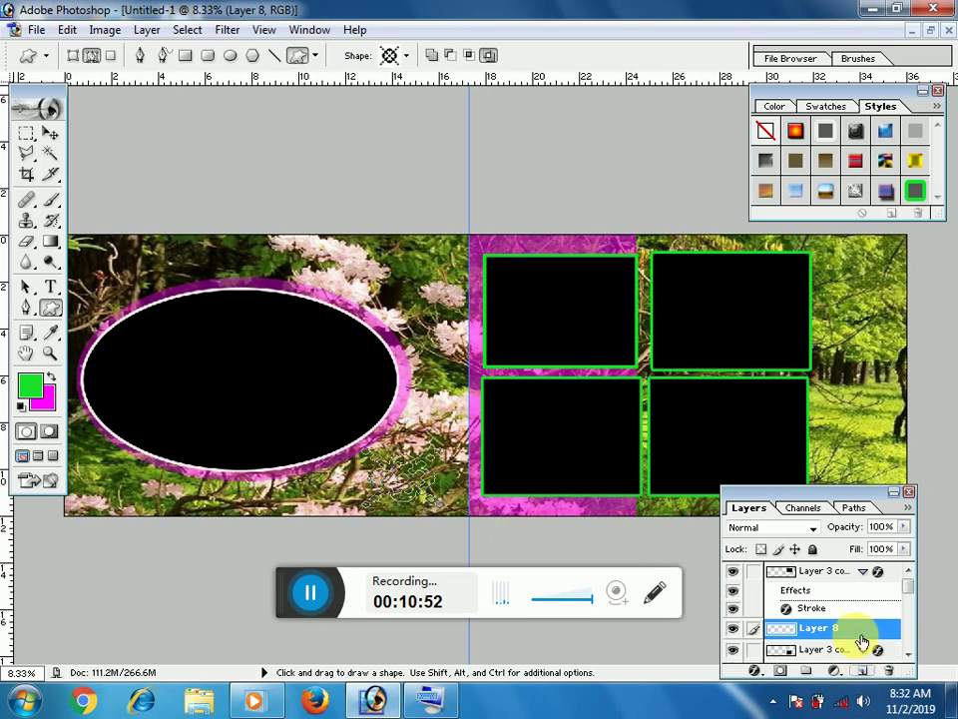
key("ctrl")
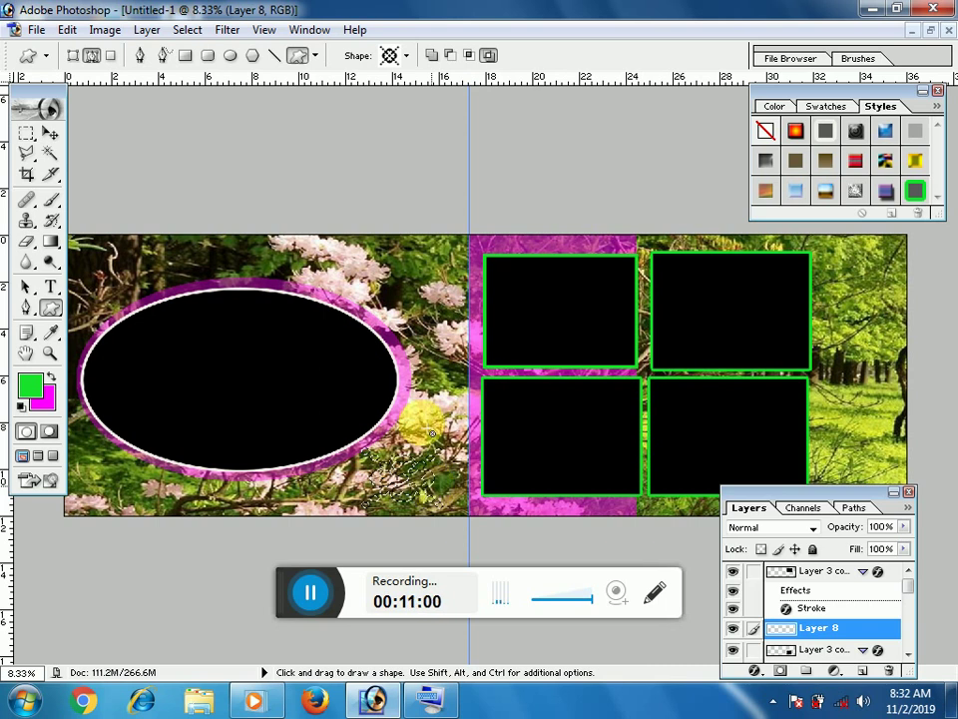
Set the foreground colour to black from the Swatches panel.
left_click(784, 104)
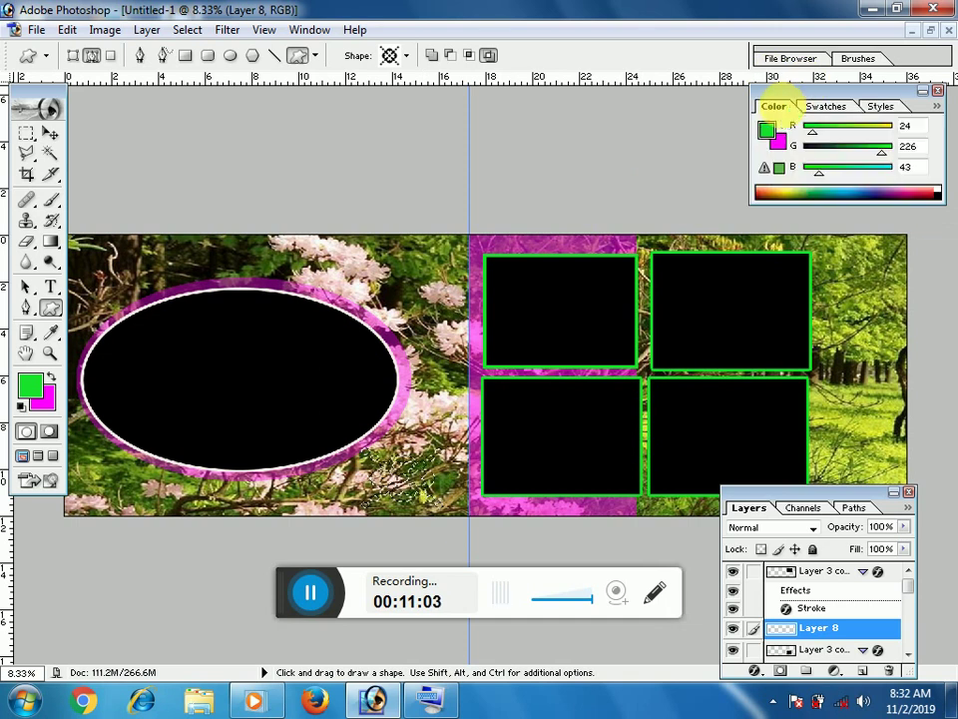
left_click(824, 105)
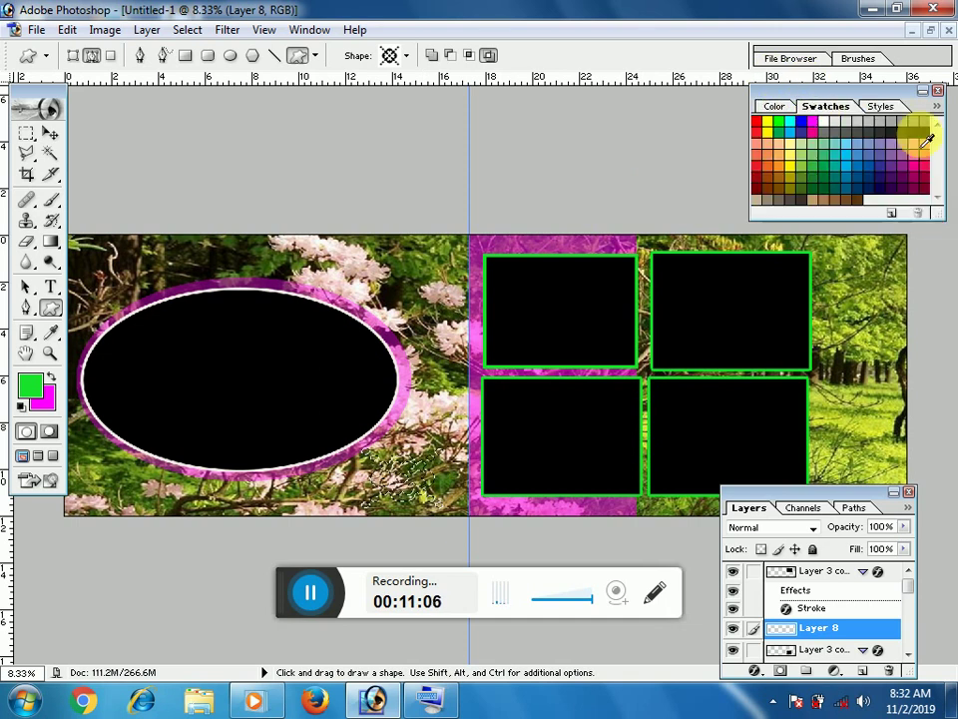
left_click(926, 139)
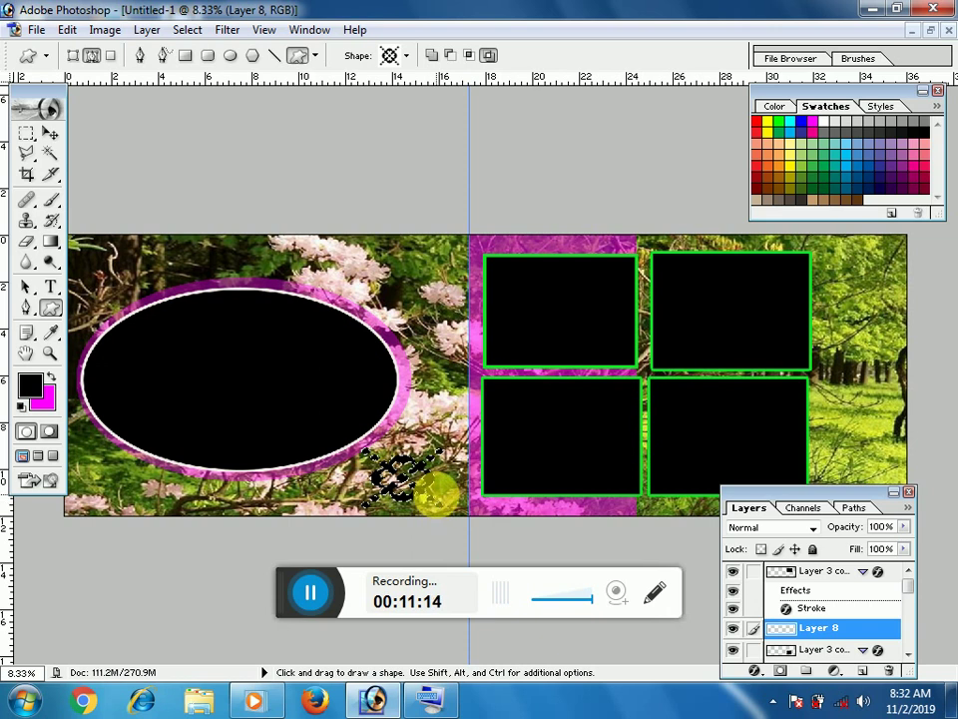
key("ctrl")
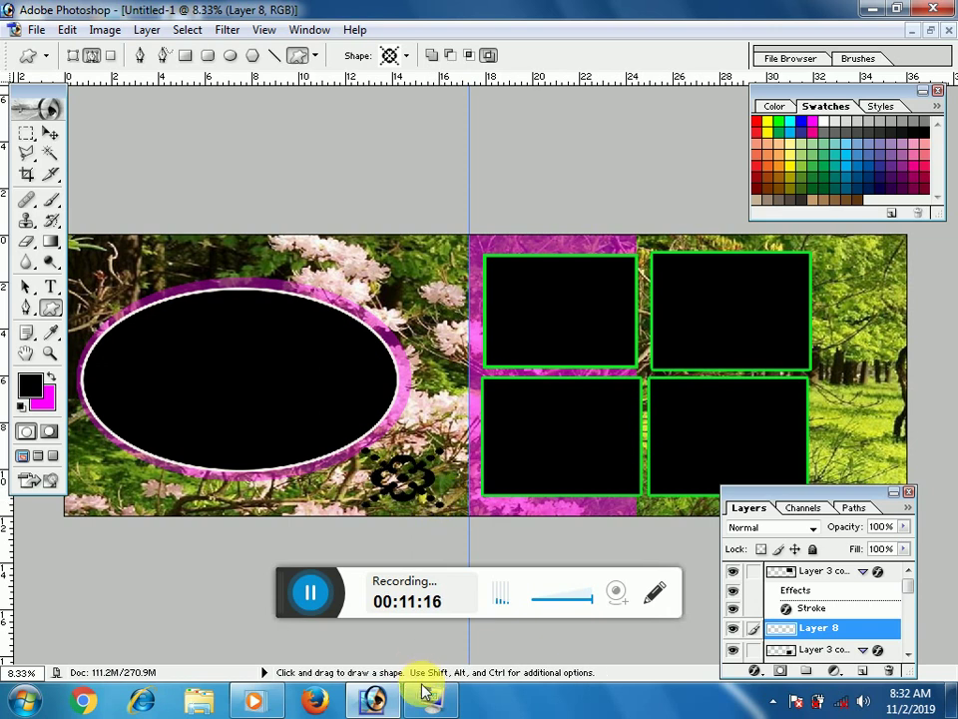
Duplicate the splatter and place copies at the bottom-left and top-left corners.
left_click(50, 133)
mouse_move(416, 491)
left_mouse_down()
mouse_move(439, 502)
mouse_move(427, 266)
left_mouse_up()
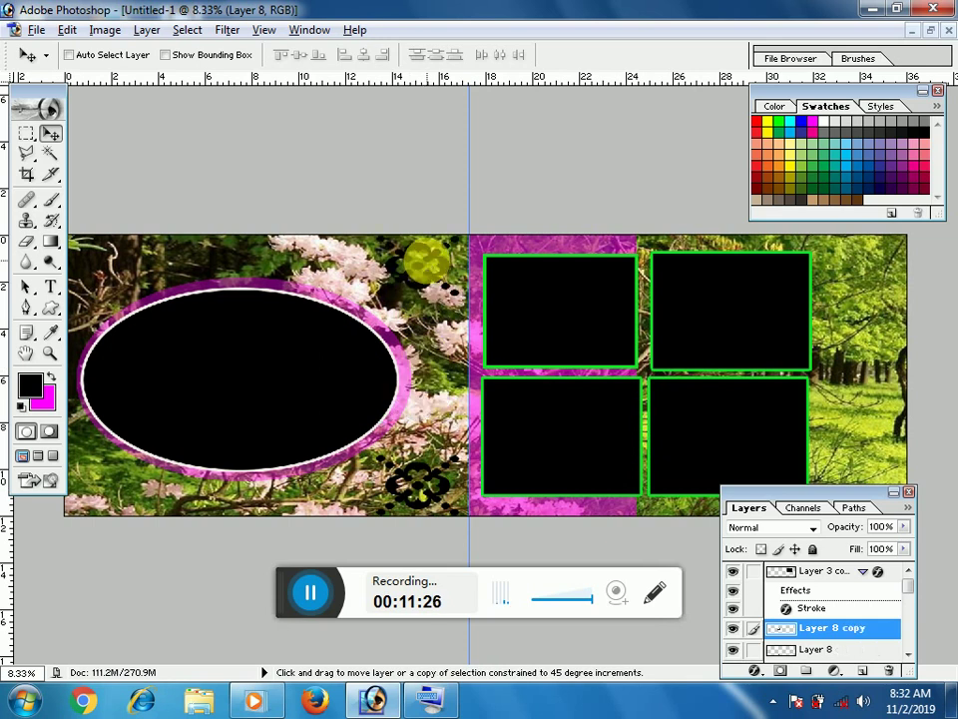
left_click(427, 262, "alt")
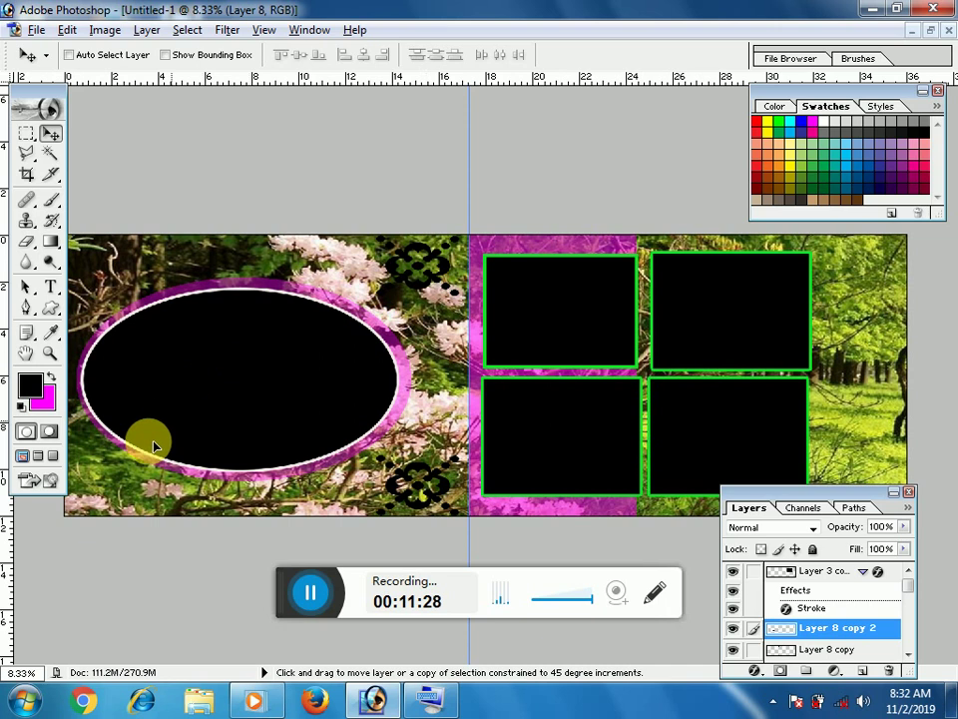
left_click_drag(155, 447, 90, 484)
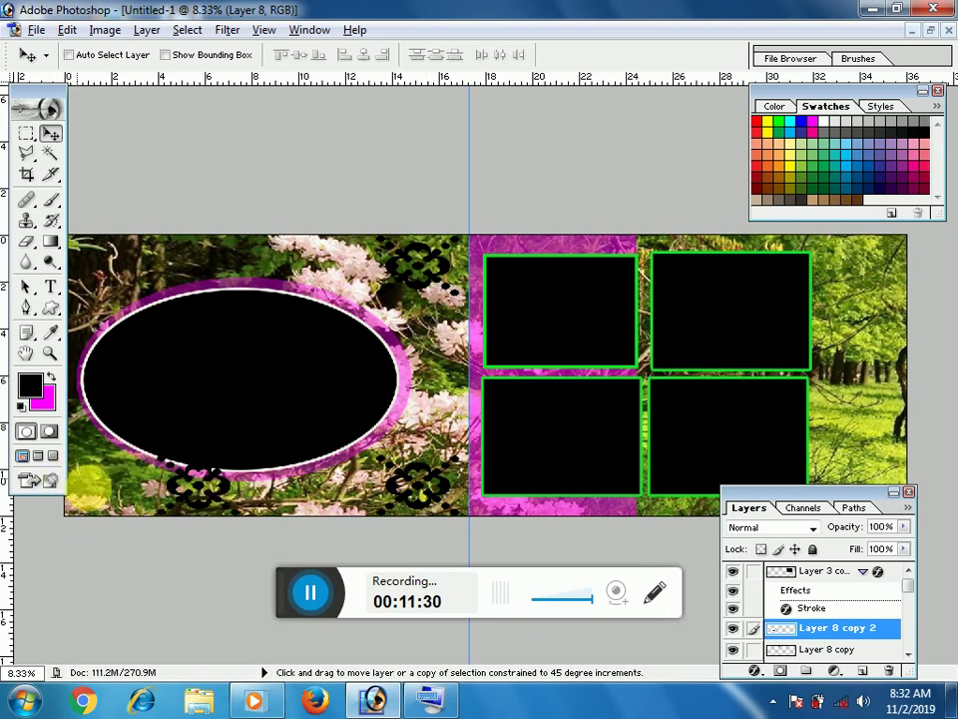
mouse_move(230, 491)
left_mouse_down()
mouse_move(129, 494)
mouse_move(136, 483)
left_mouse_up()
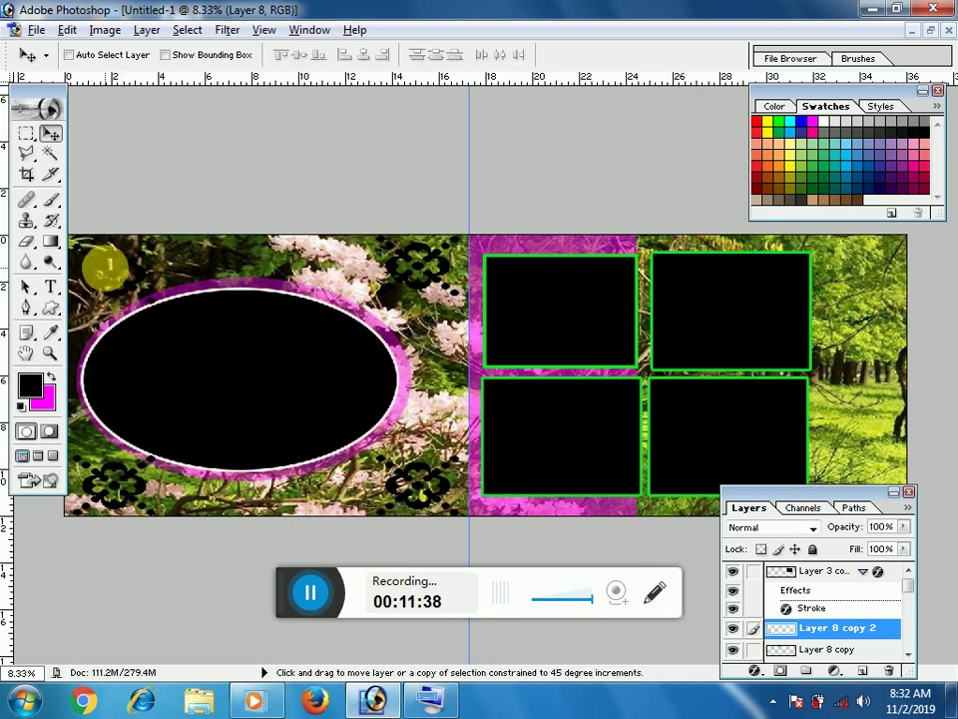
left_click_drag(118, 282, 121, 264)
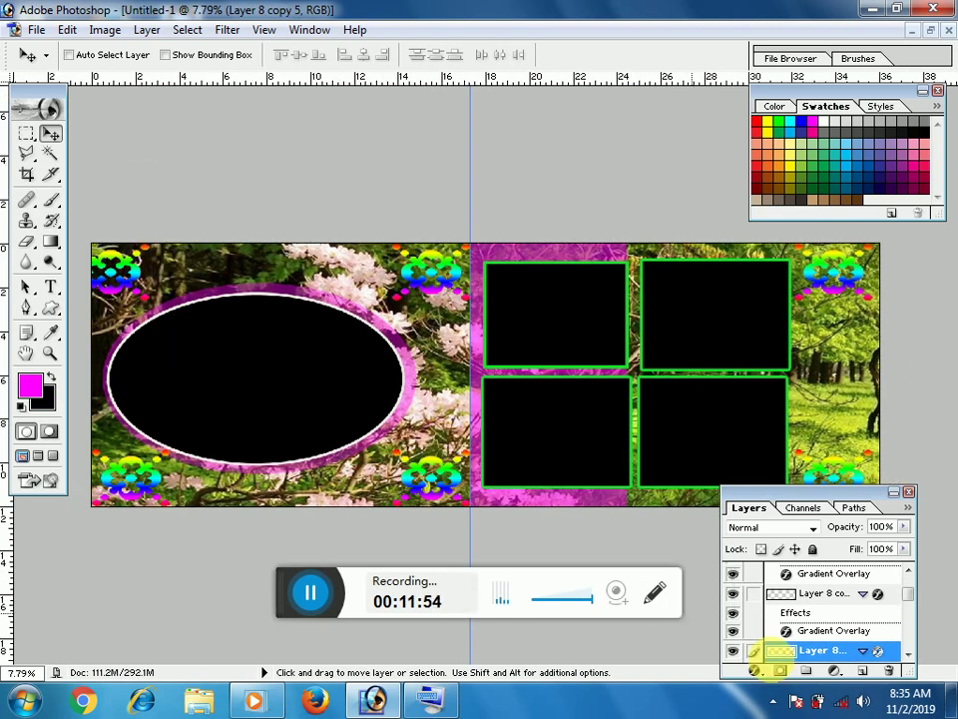
Add a rainbow spectrum Gradient Overlay to the splatter layer.
left_click(756, 667)
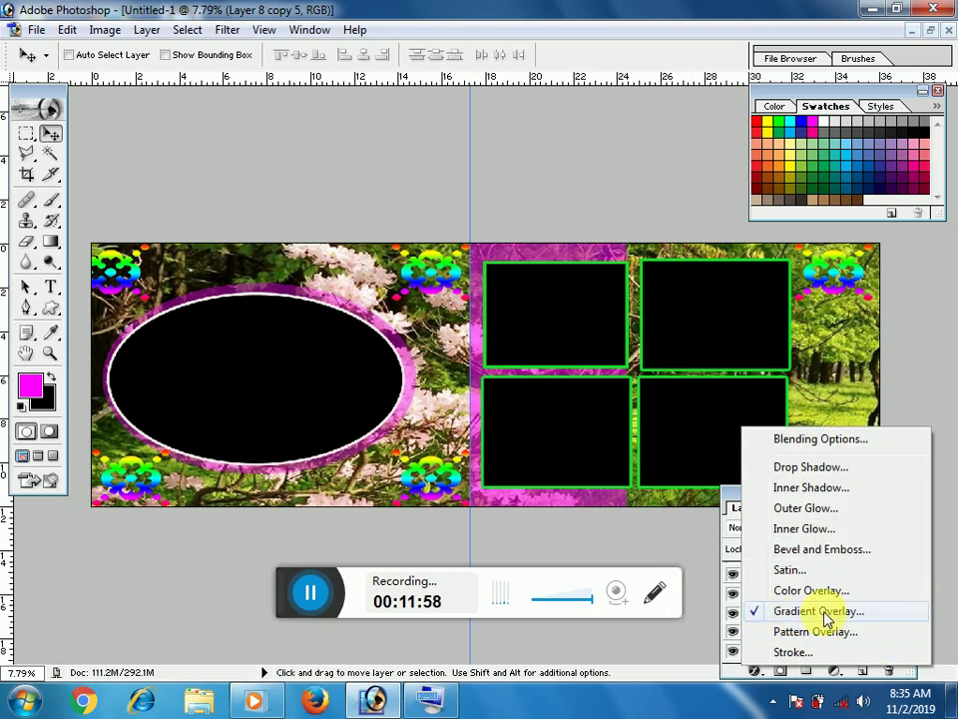
left_click(826, 620)
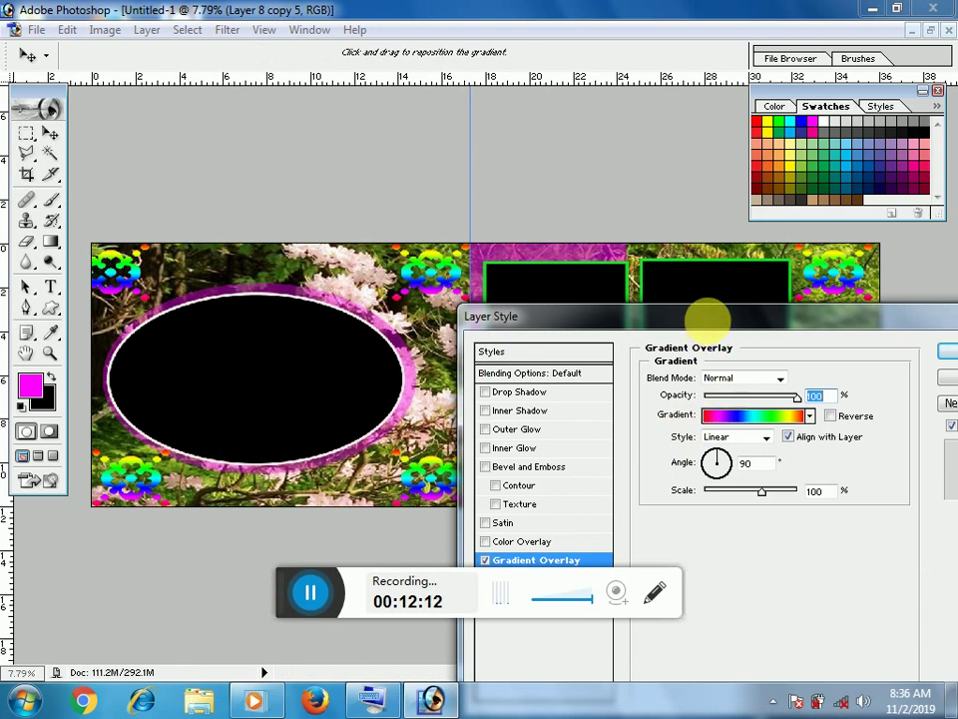
left_click_drag(572, 317, 337, 317)
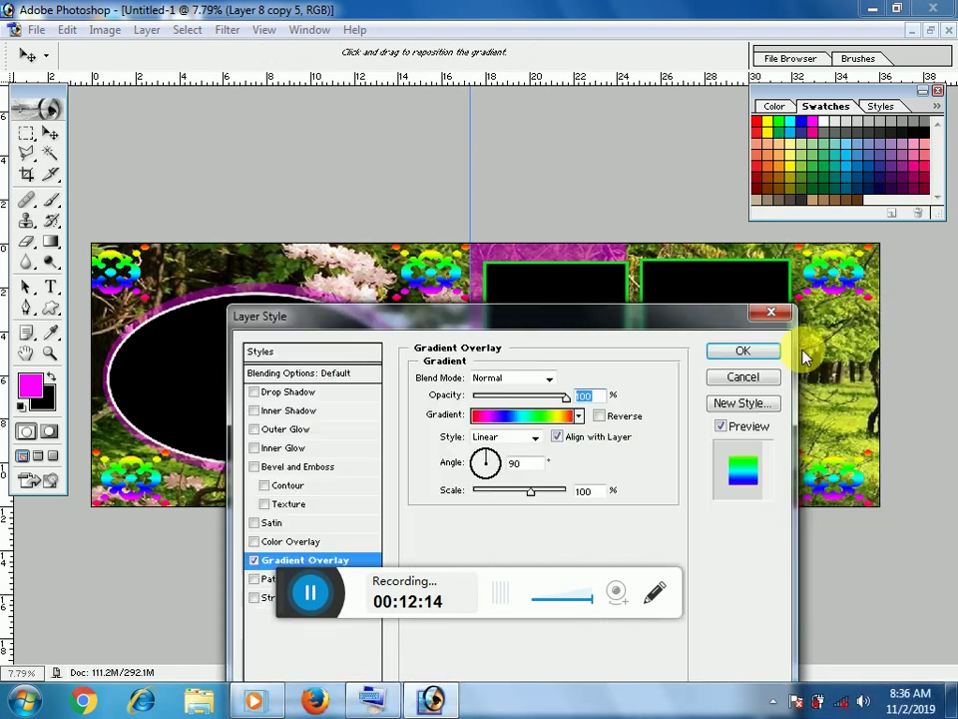
left_click(779, 350)
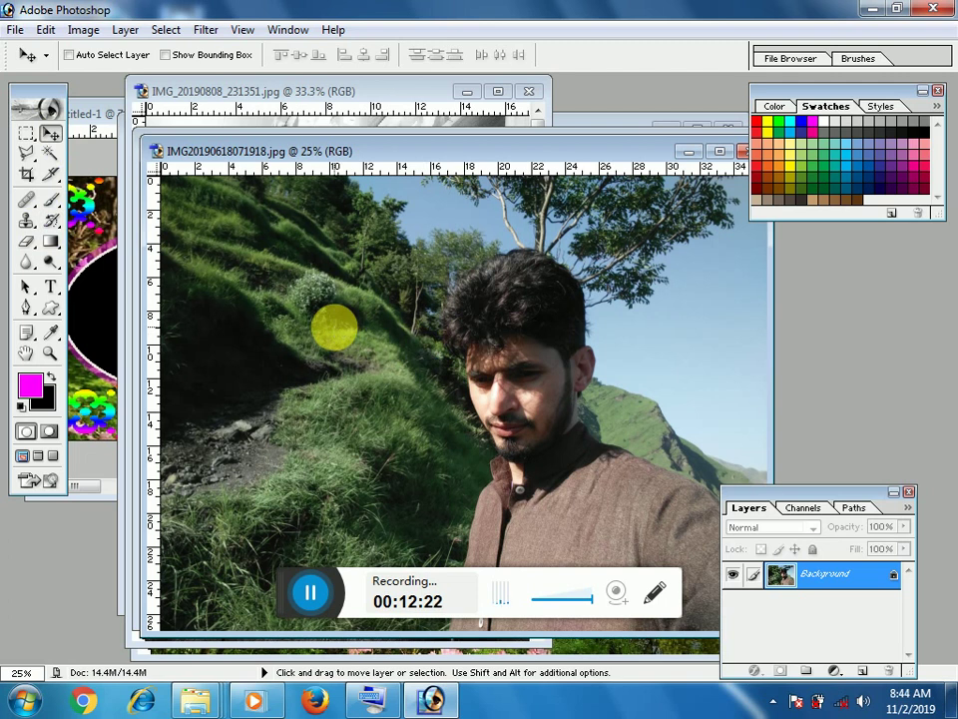
Copy the whole selfie photo and paste it into the collage's oval selection.
key("ctrl+a")
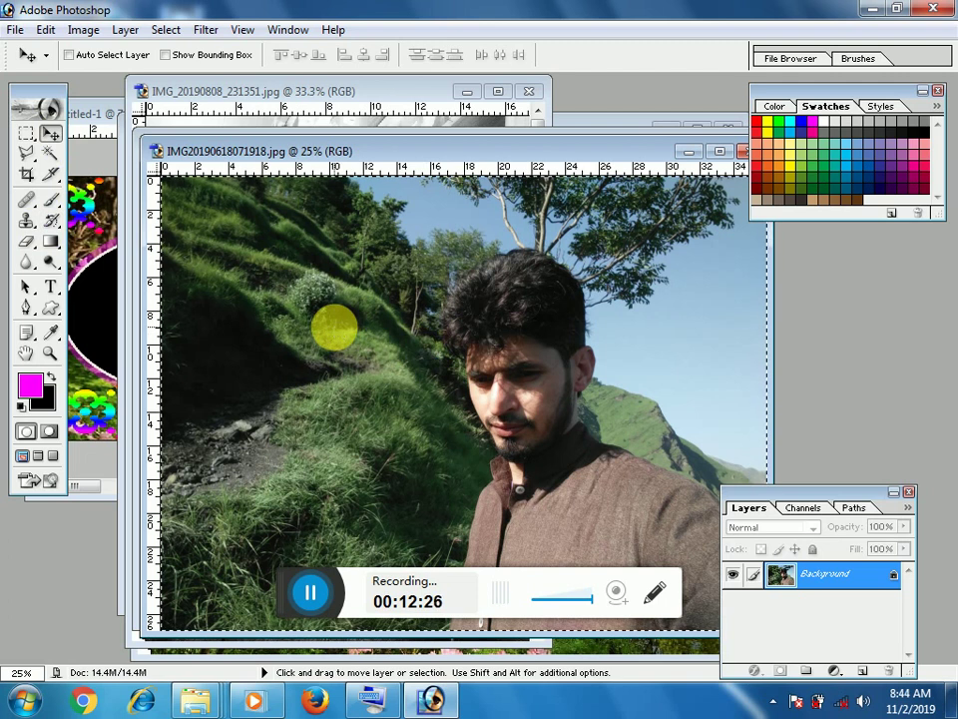
key("ctrl+Tab")
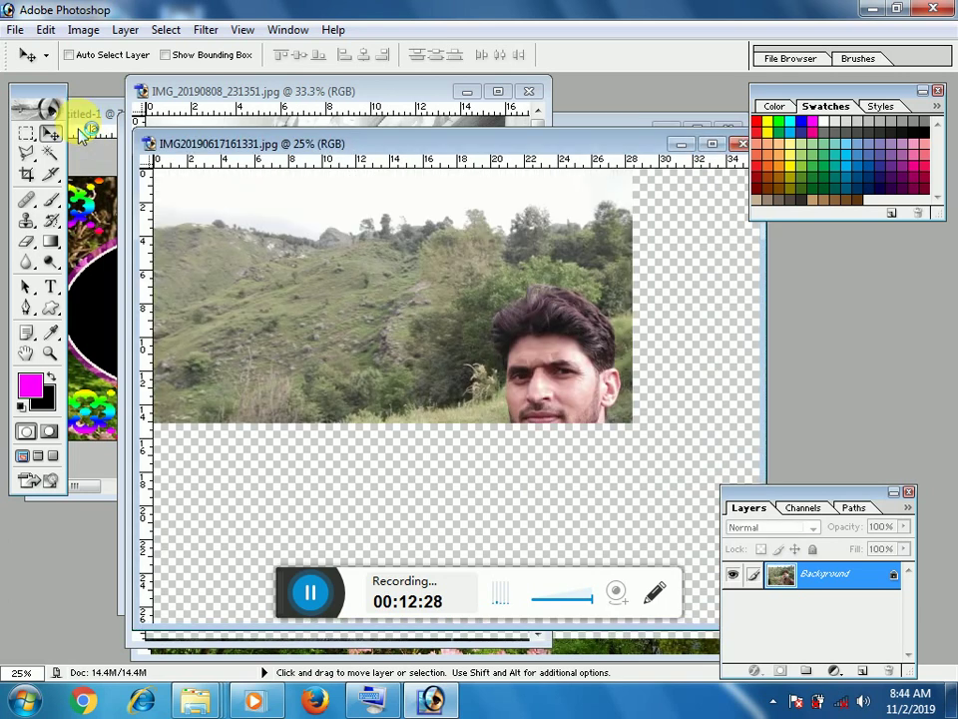
left_click(133, 190)
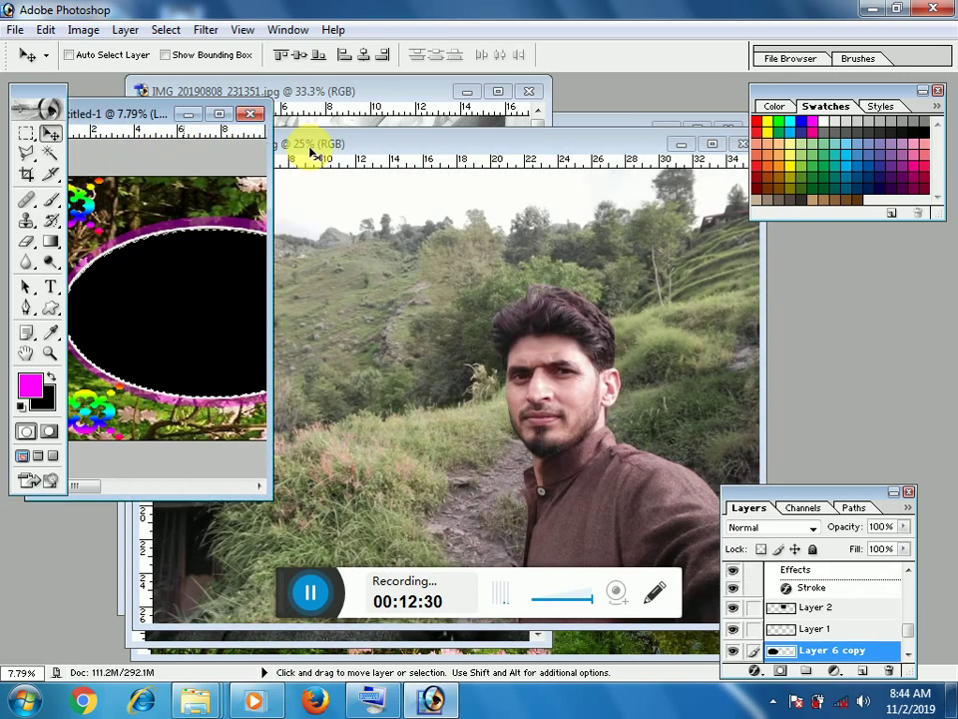
left_click(219, 112)
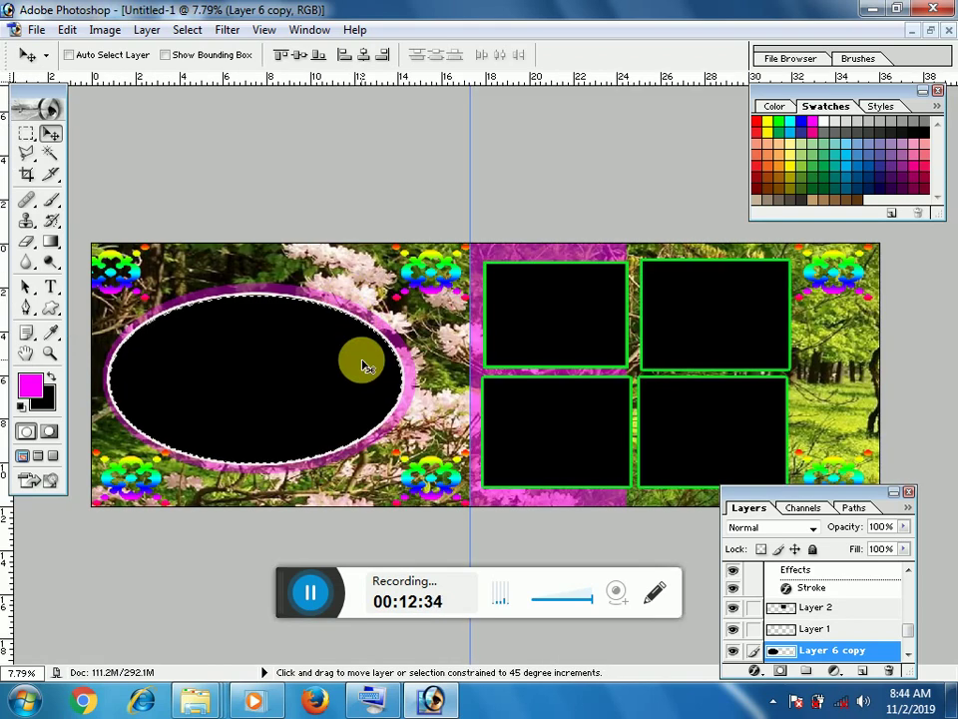
key("ctrl+shift+v")
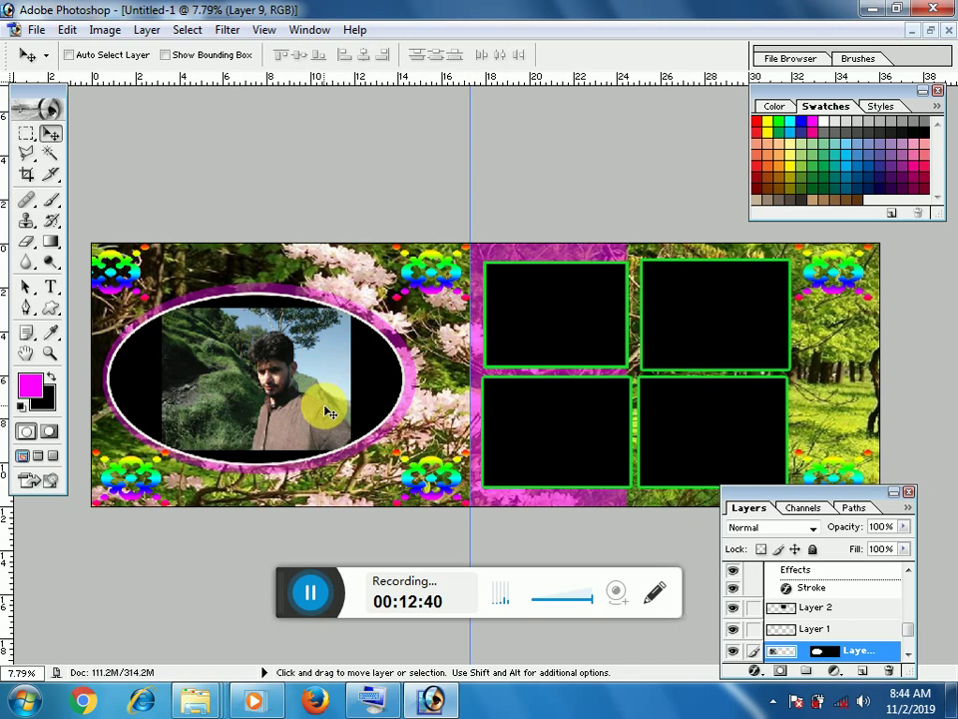
Scale and stretch the pasted hillside selfie so it fills the whole pink-framed oval.
key("ctrl+t")
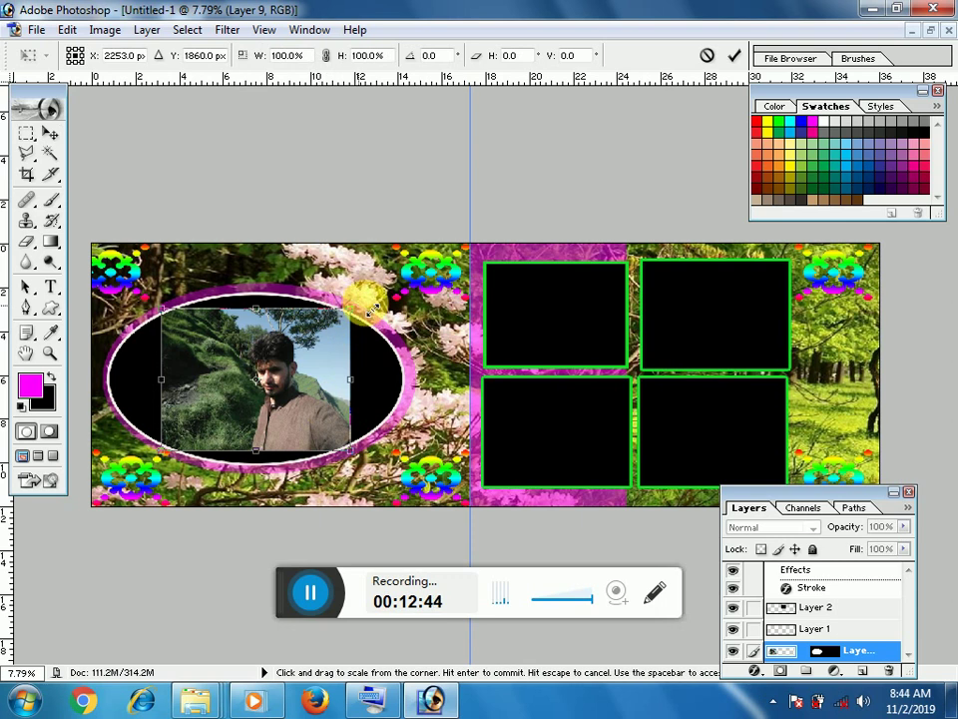
left_click_drag(351, 309, 419, 278)
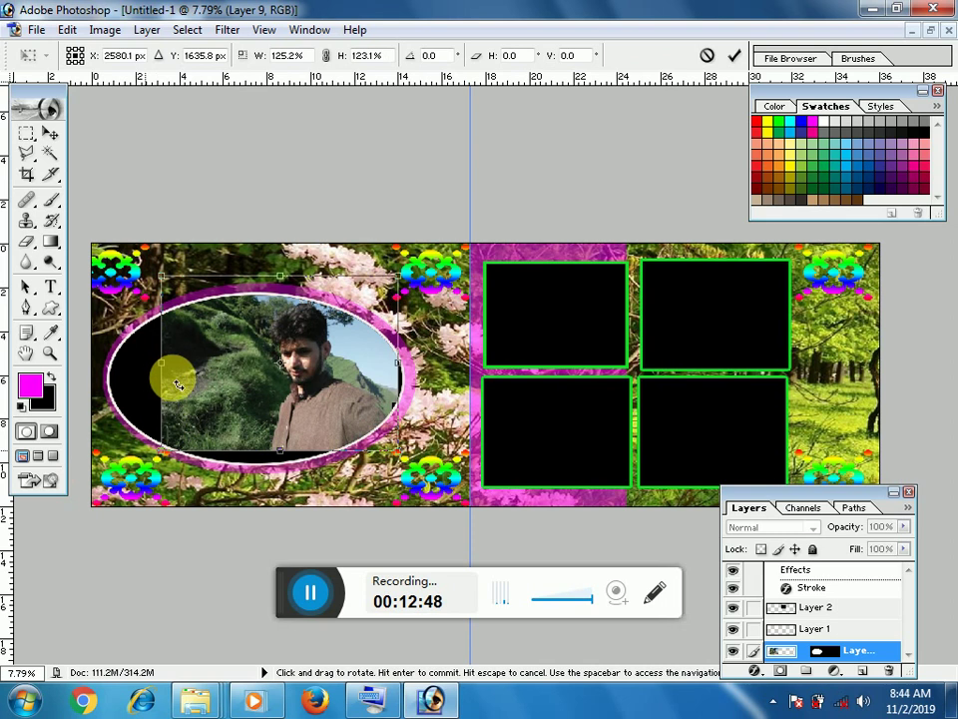
left_click_drag(173, 382, 108, 391)
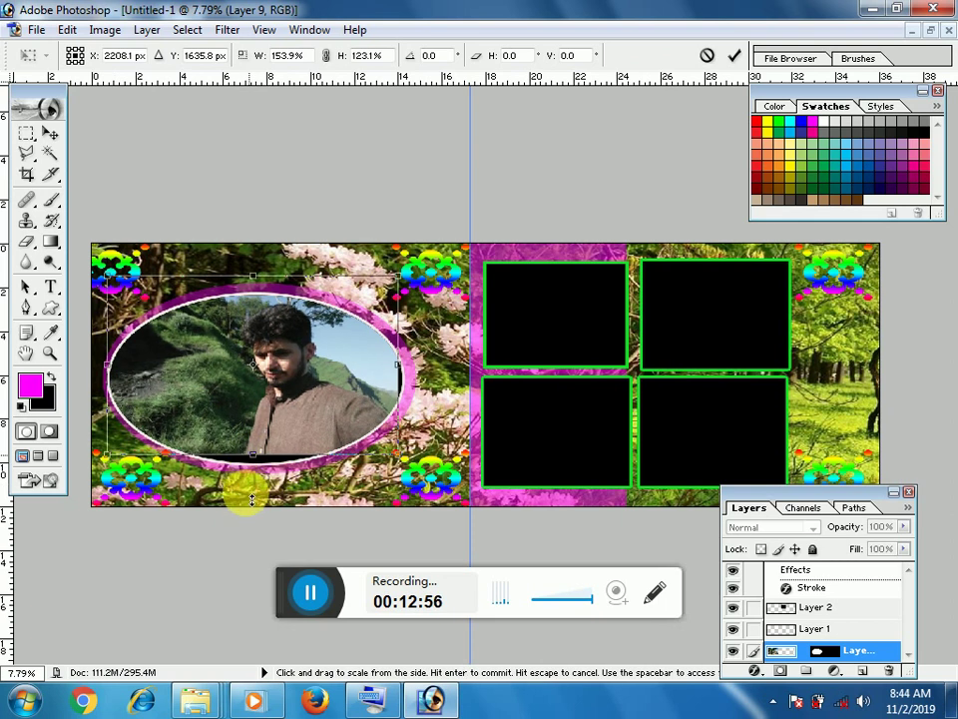
left_click_drag(253, 487, 250, 504)
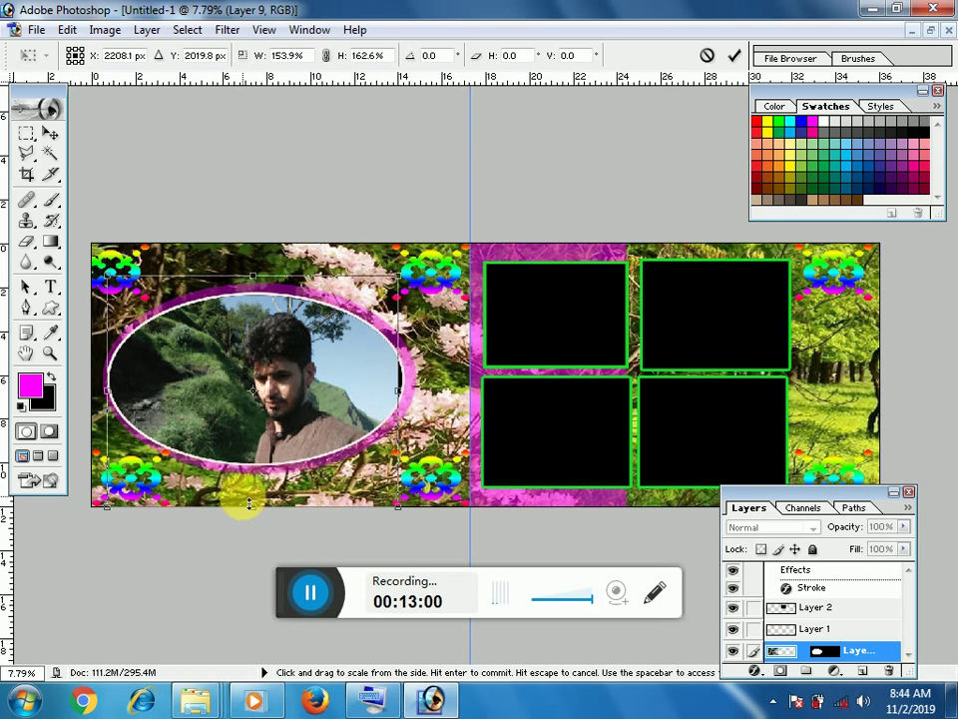
key("Return")
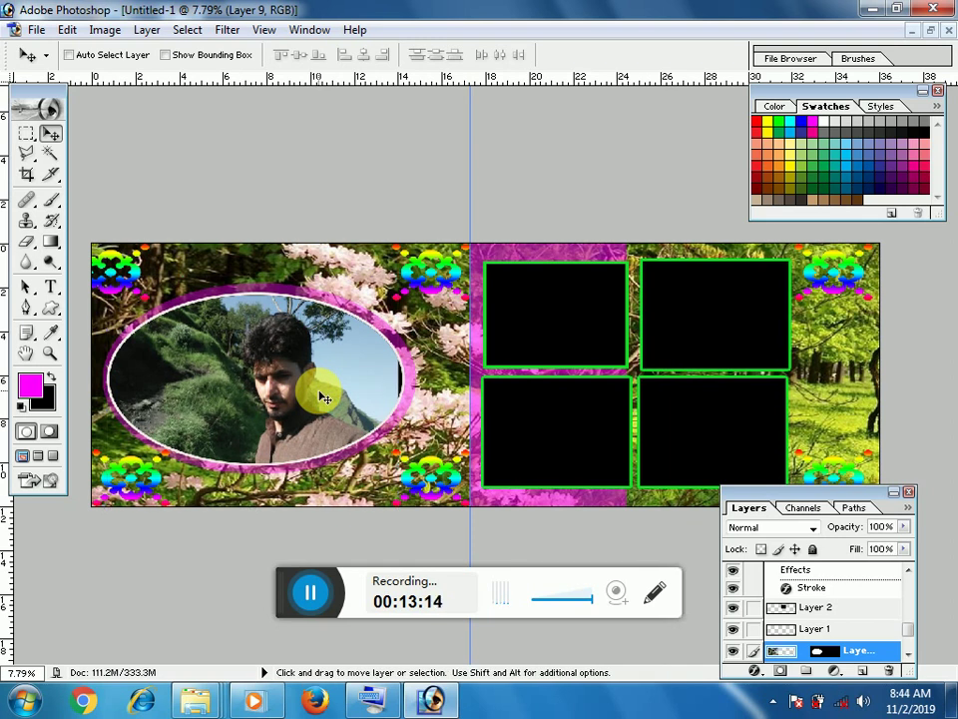
key("m")
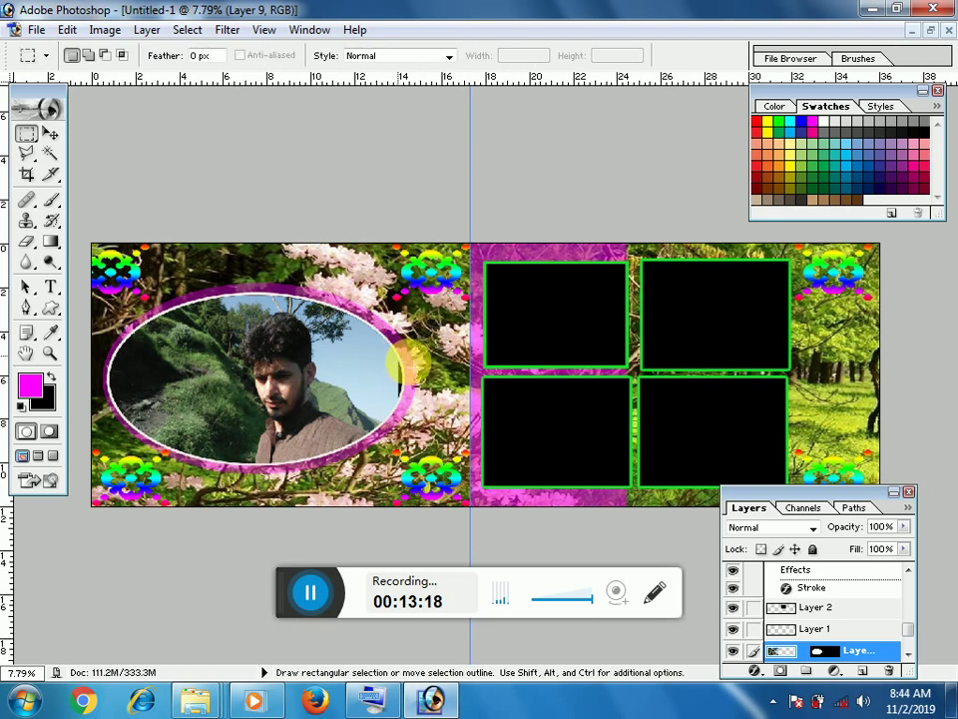
Brighten the selfie with a Curves adjustment, bowing the RGB curve's midpoint upward.
key("ctrl")
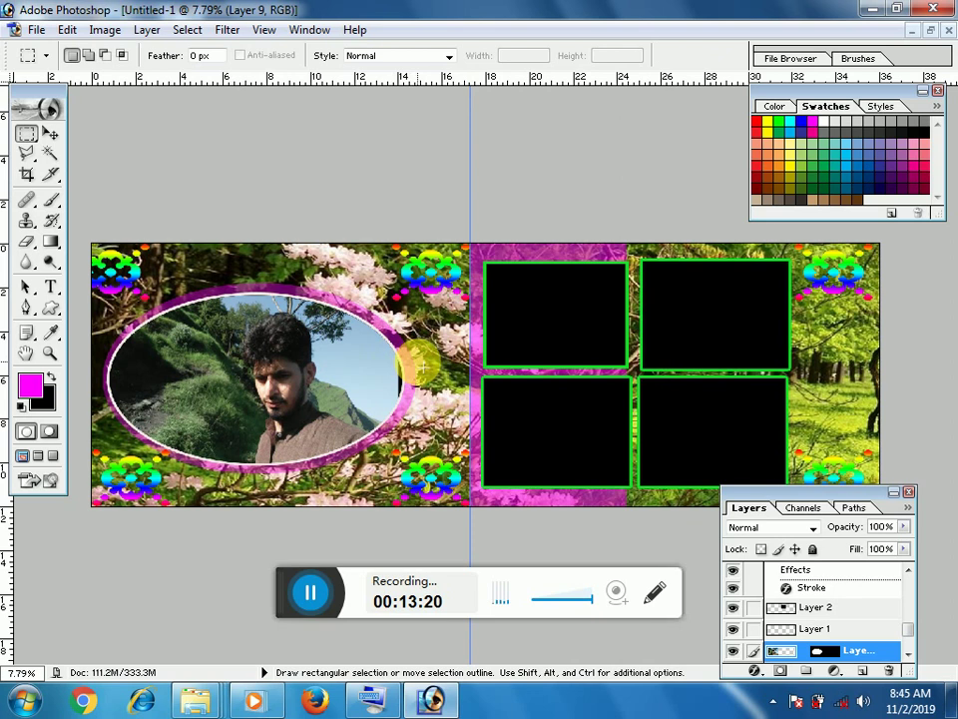
key("ctrl+m")
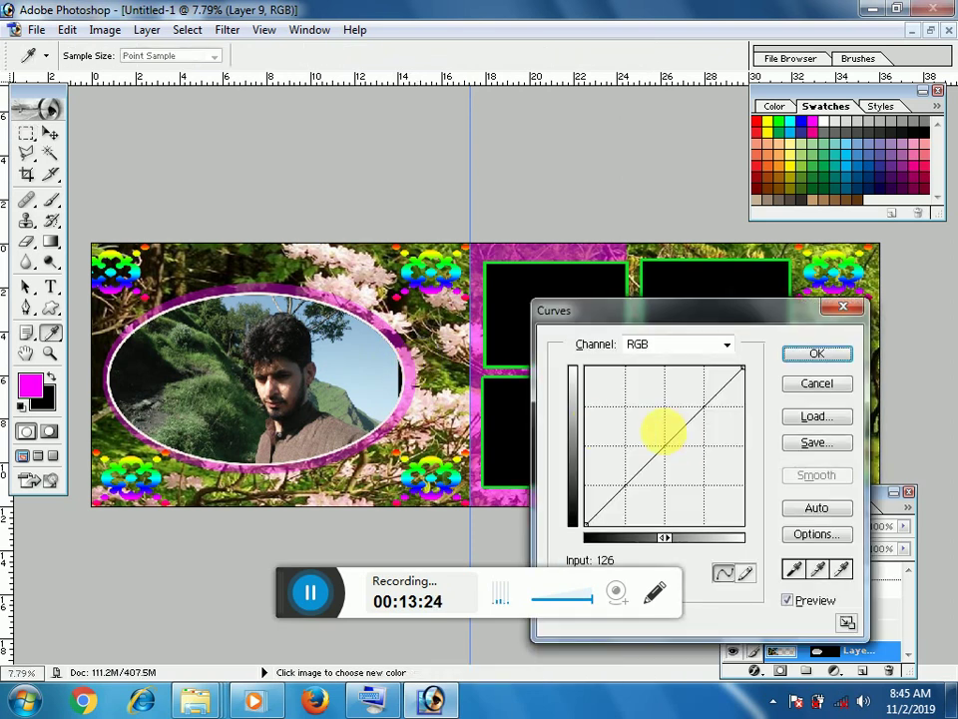
mouse_move(660, 452)
left_mouse_down()
mouse_move(648, 417)
mouse_move(655, 424)
left_mouse_up()
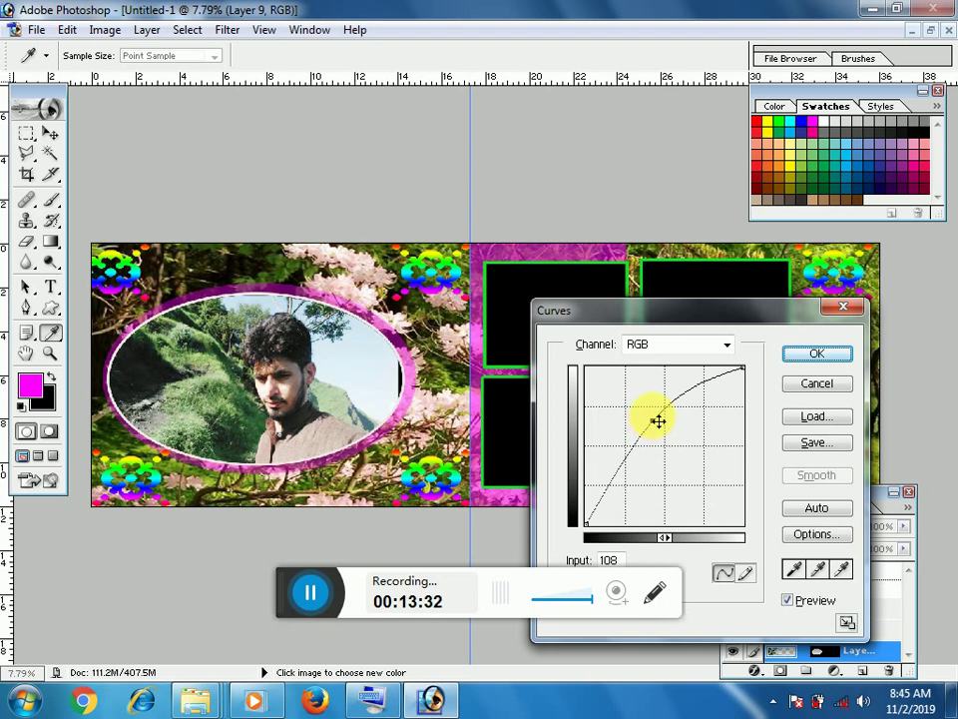
left_click(817, 353)
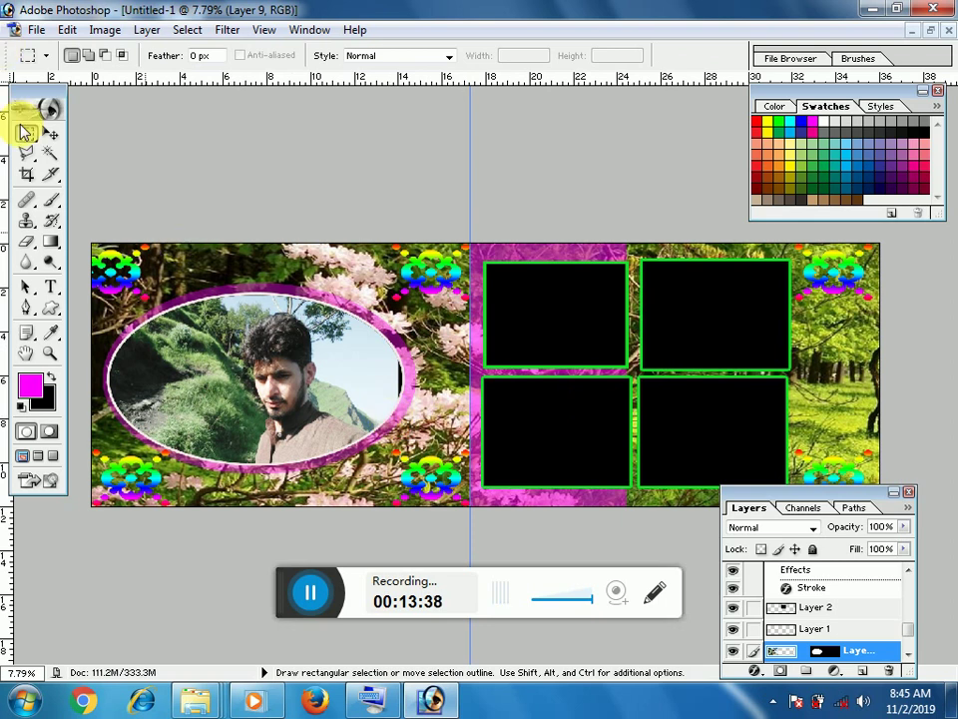
Nudge the selfie into place inside the oval and make Layer 2 active.
left_click(49, 135)
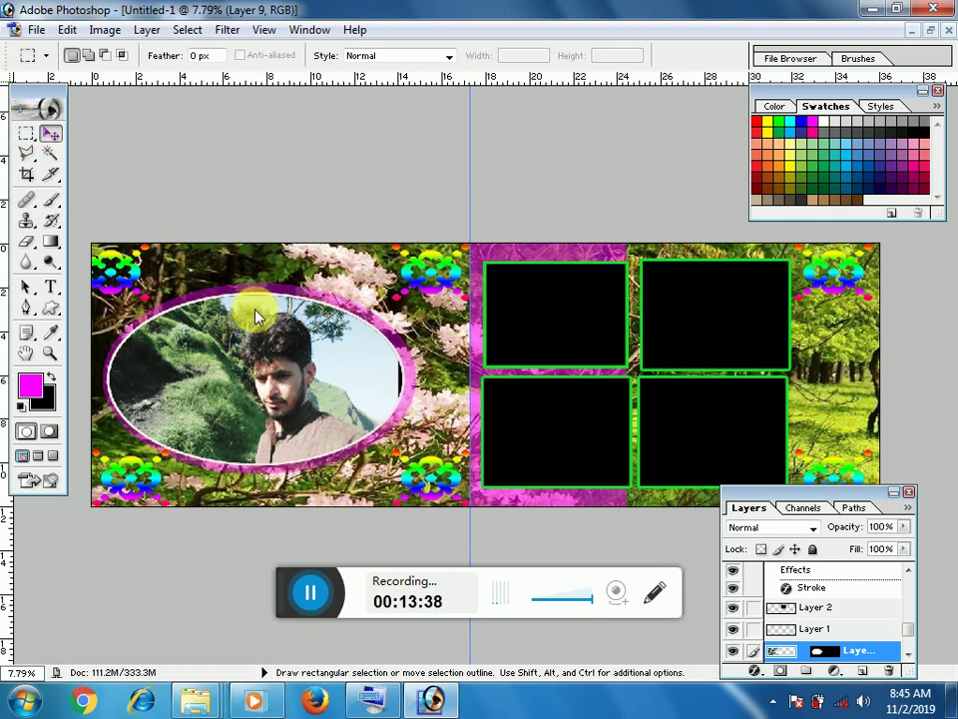
right_click(332, 371)
left_click(334, 382)
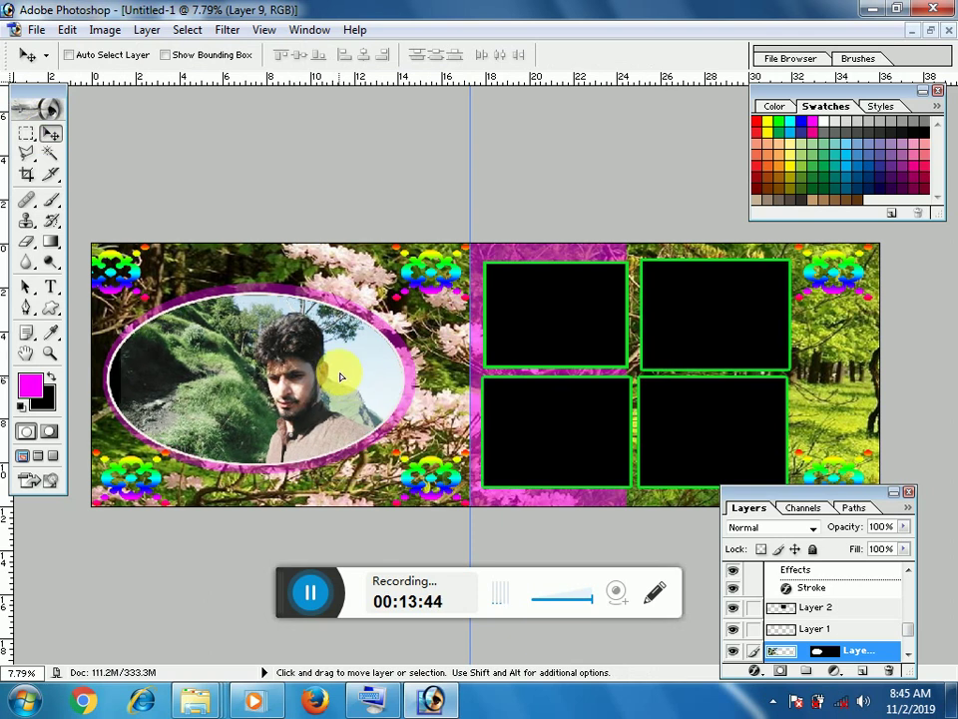
left_click_drag(332, 382, 340, 373)
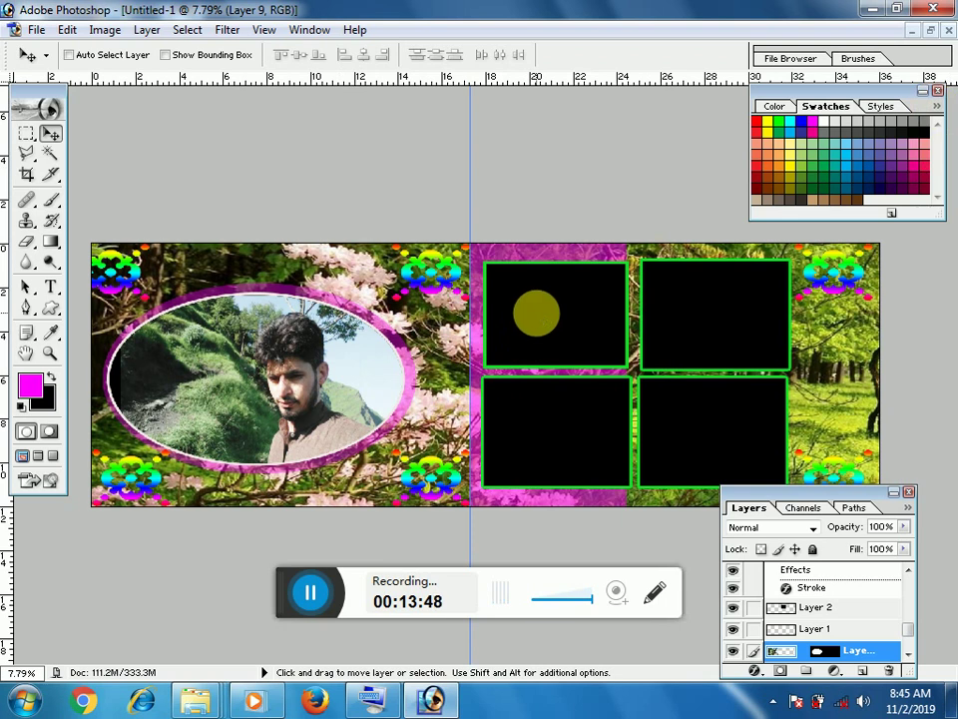
right_click(555, 316)
left_click(584, 325)
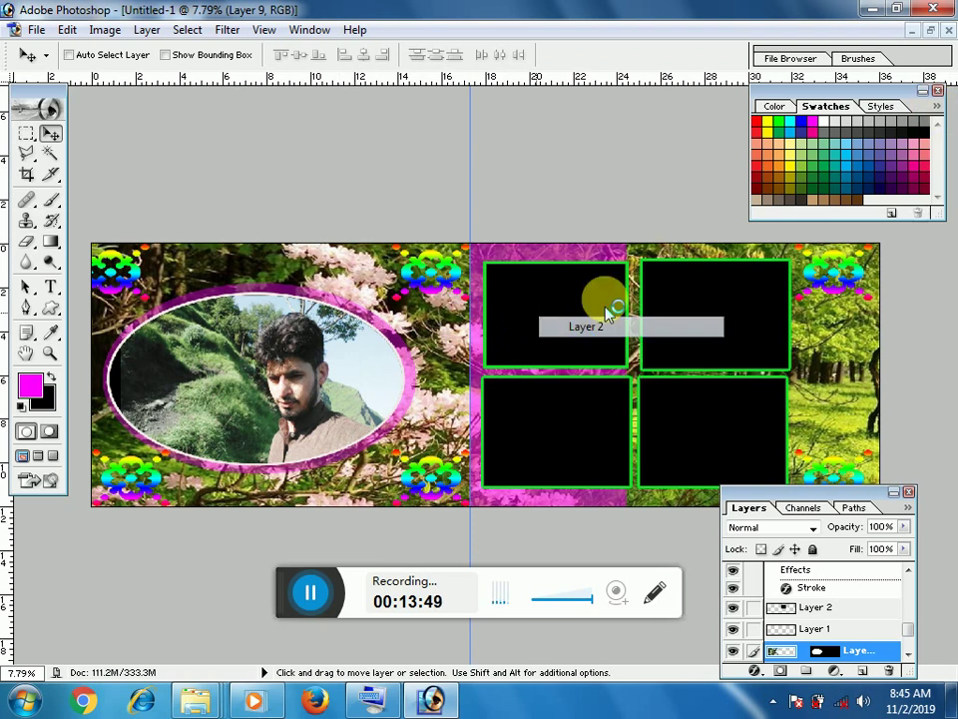
Select all of the other hillside photo, then bring the Untitled-1 collage back to the front.
left_click(931, 31)
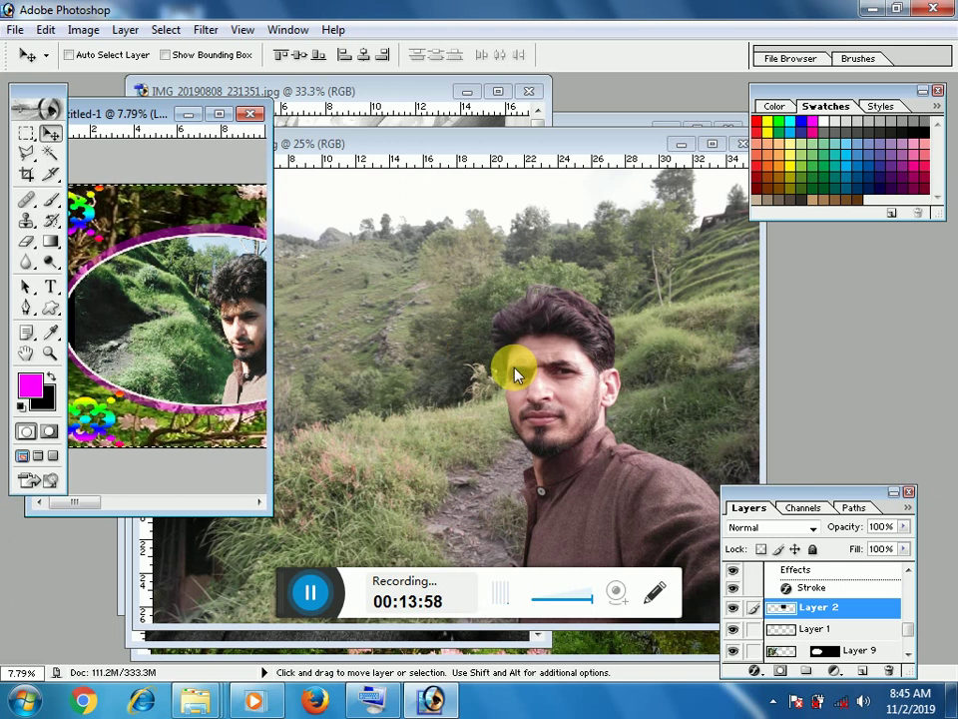
key("ctrl+w")
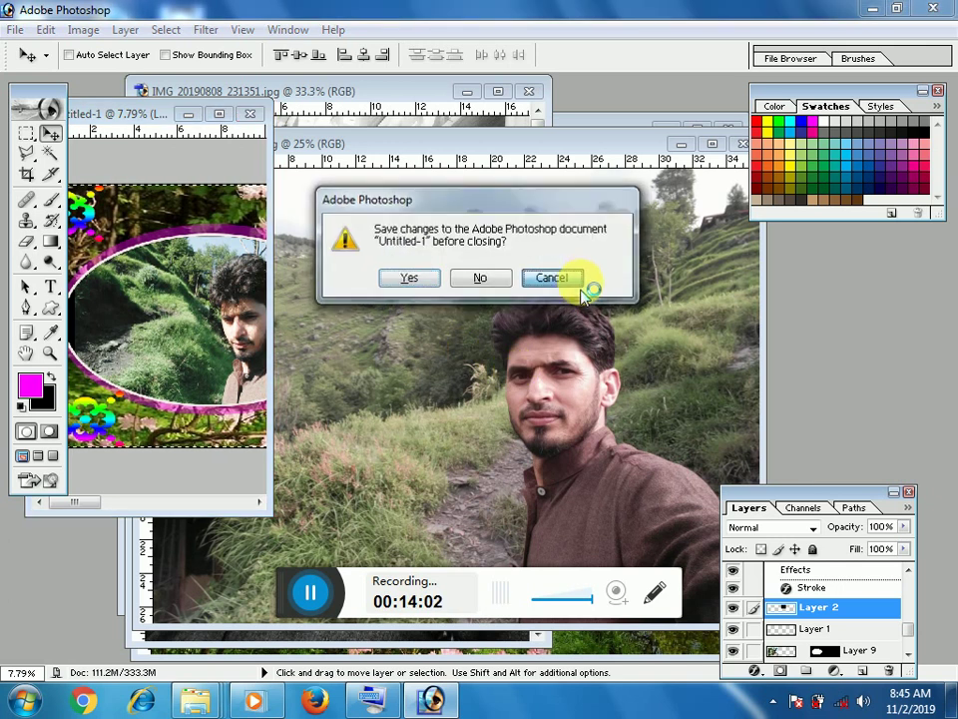
left_click(552, 278)
left_click(526, 143)
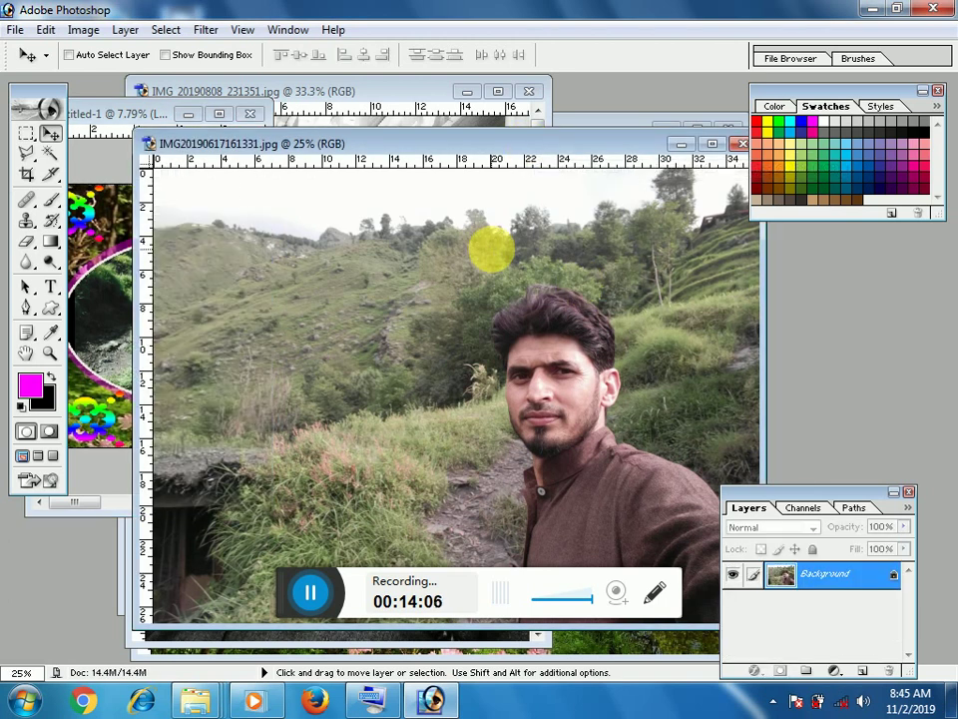
key("ctrl+a")
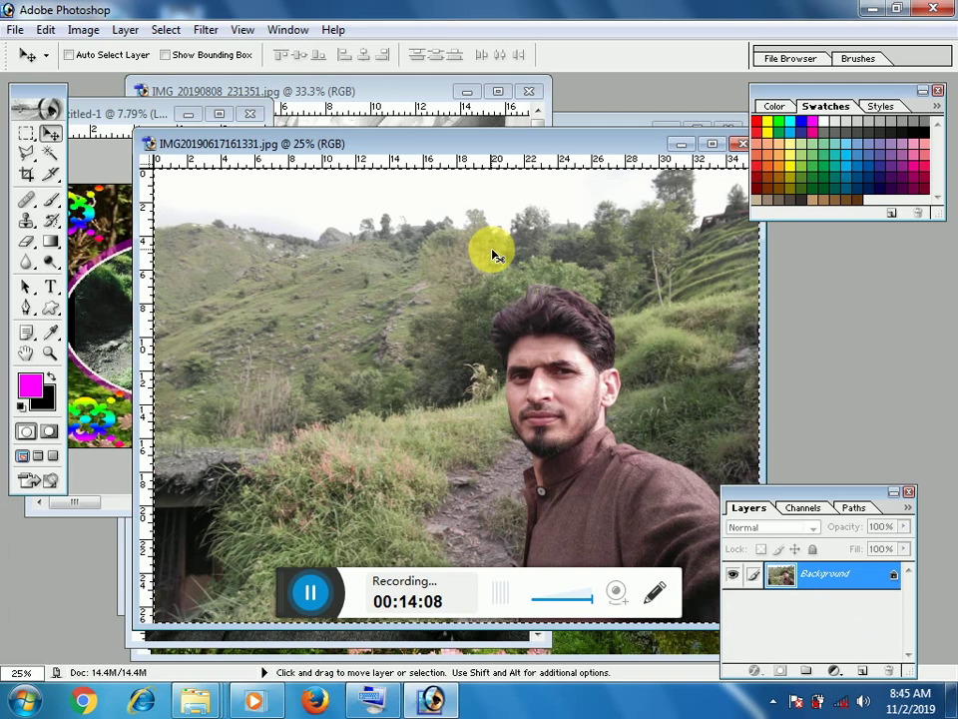
key("ctrl+Tab")
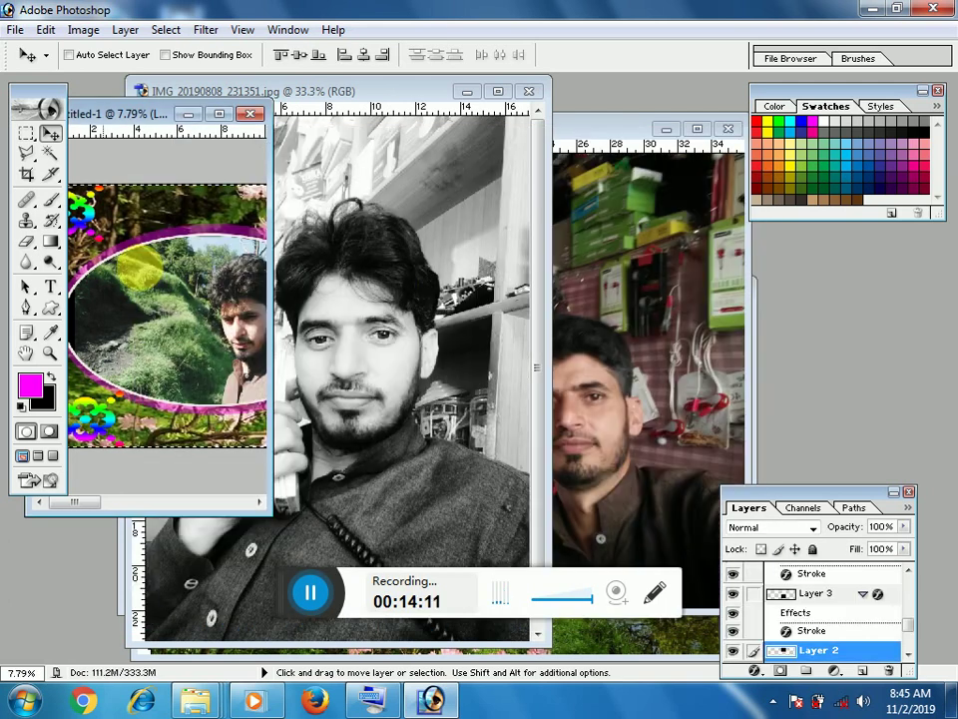
left_click_drag(169, 116, 164, 78)
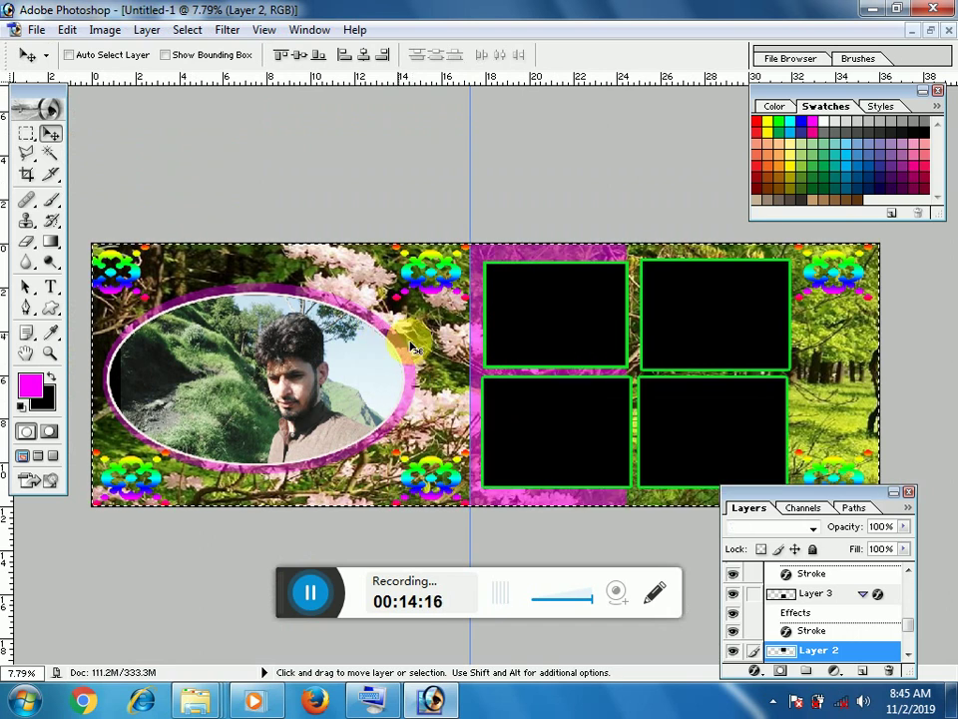
On Layer 2, Magic Wand the top-left black frame and paste the hillside photo into it.
key("ctrl+d")
right_click(584, 331)
left_click(599, 332)
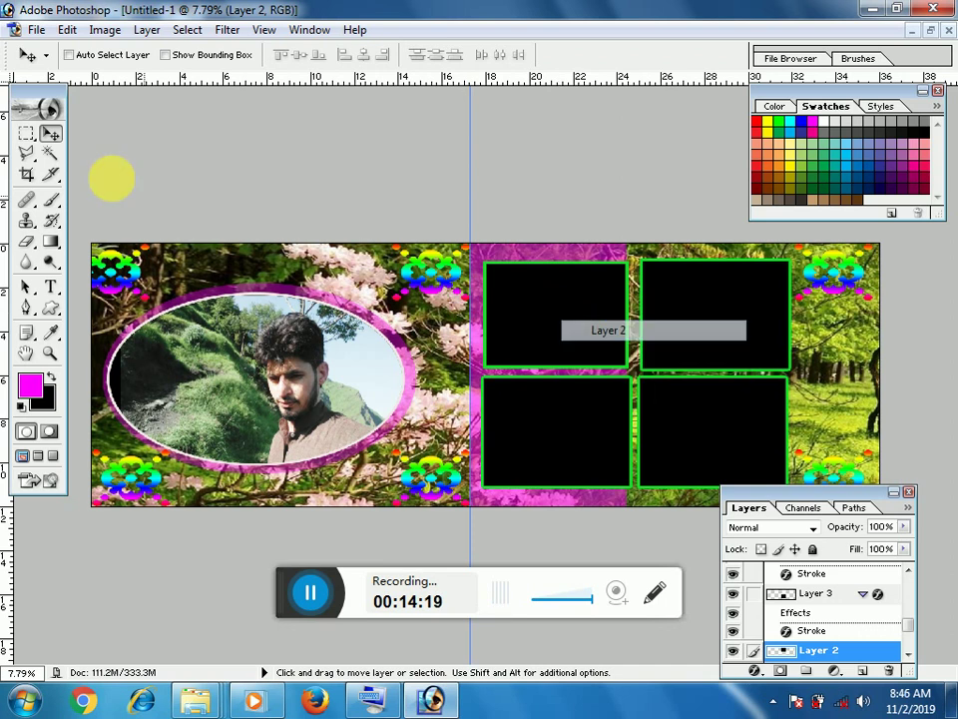
left_click(50, 153)
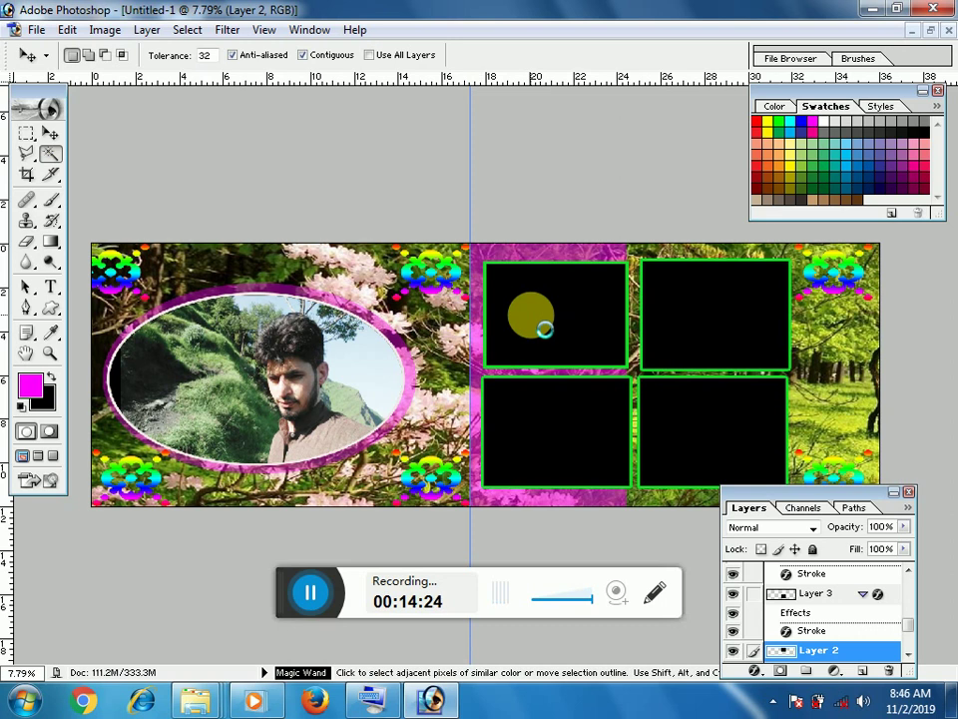
left_click(540, 324)
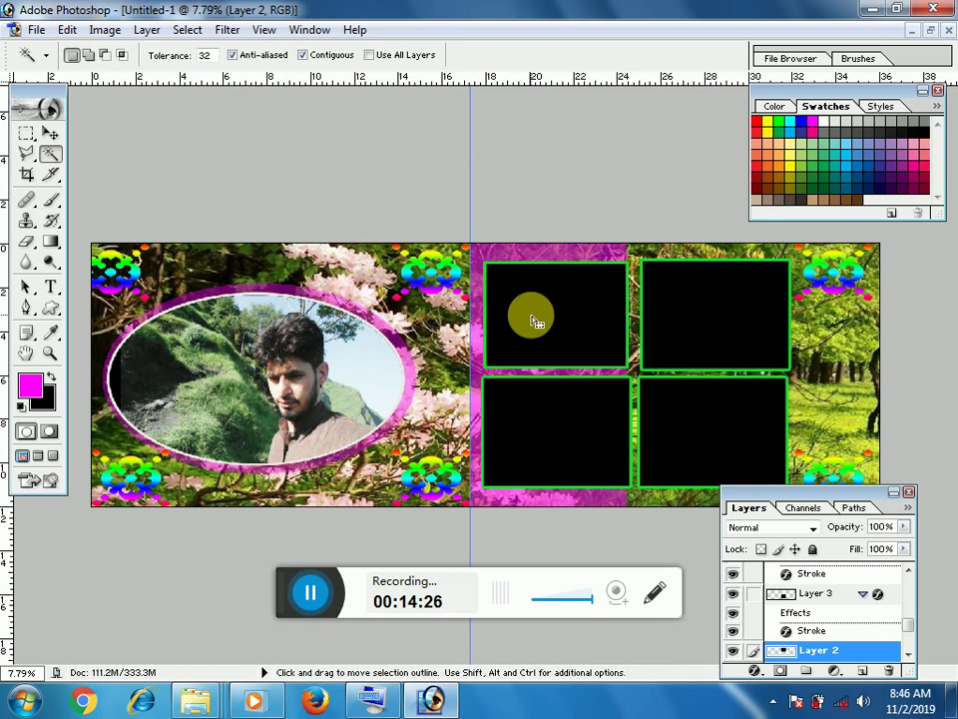
key("ctrl")
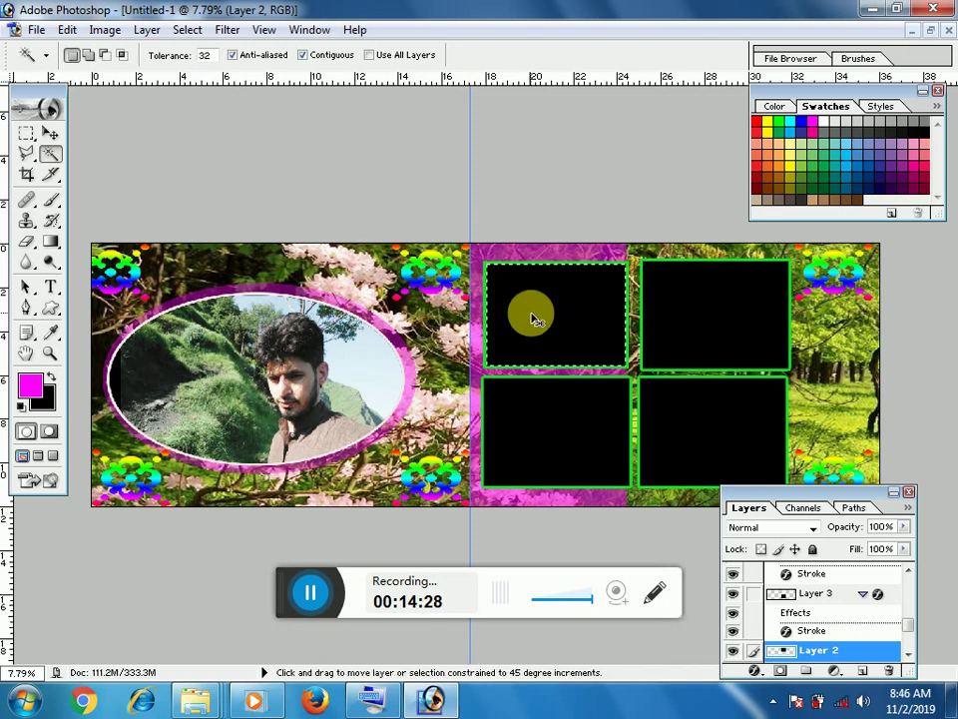
key("ctrl+j")
key("ctrl+shift+v")
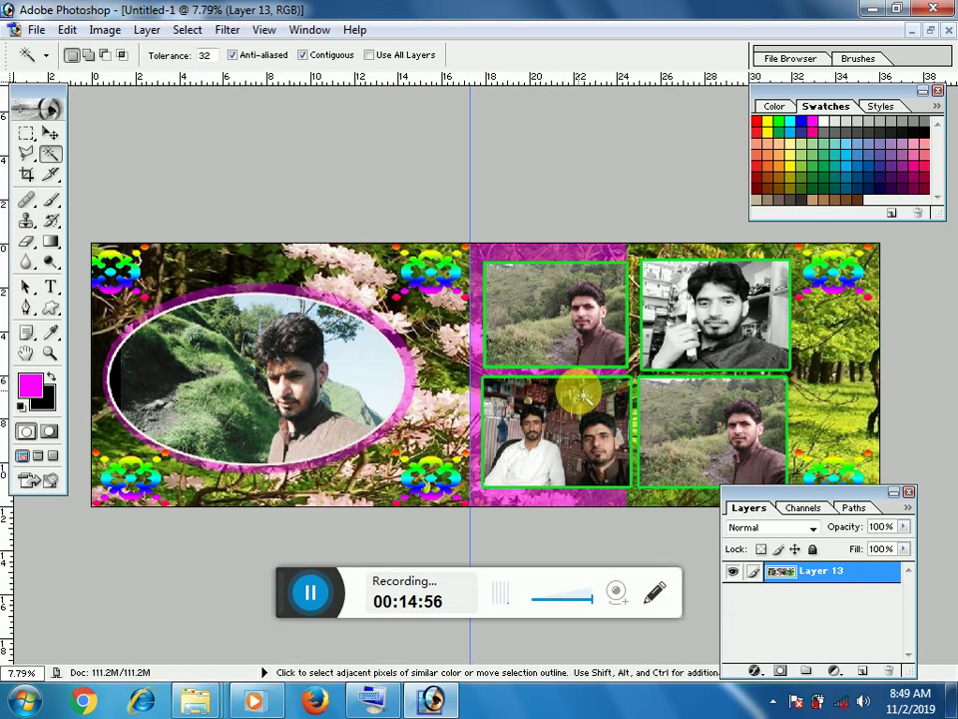
Select the whole canvas and duplicate the merged collage as Layer 14.
key("ctrl")
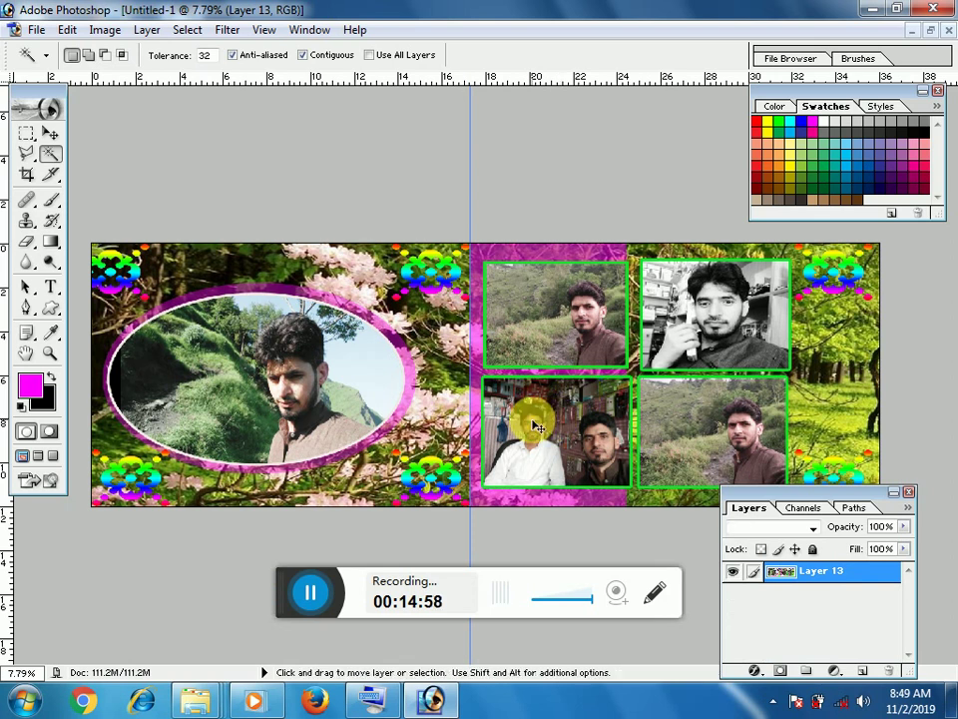
key("ctrl+a")
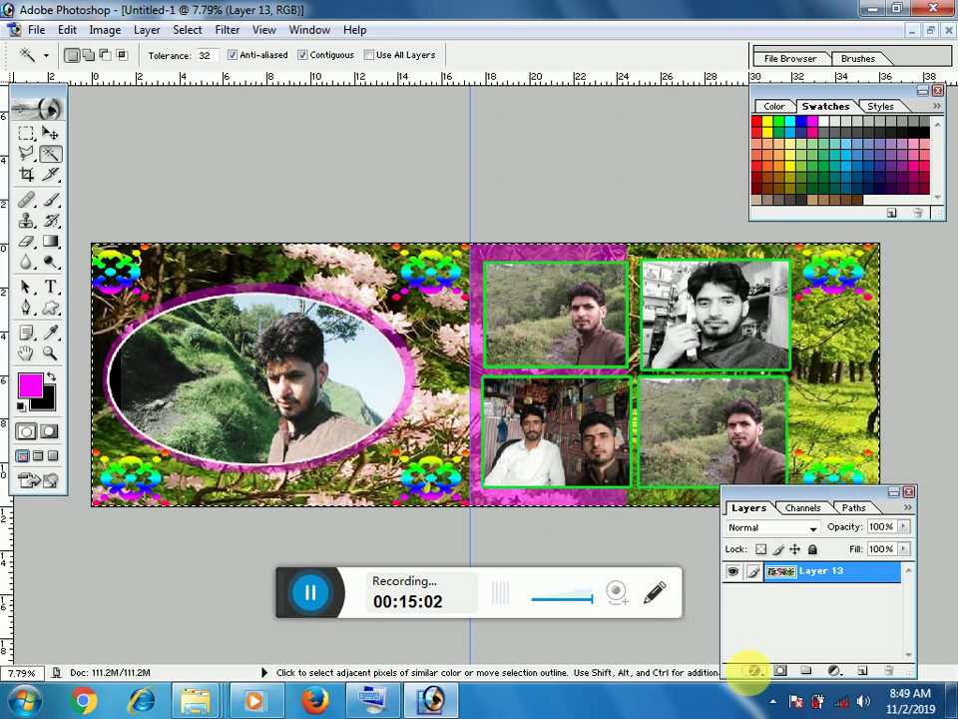
left_click(754, 671)
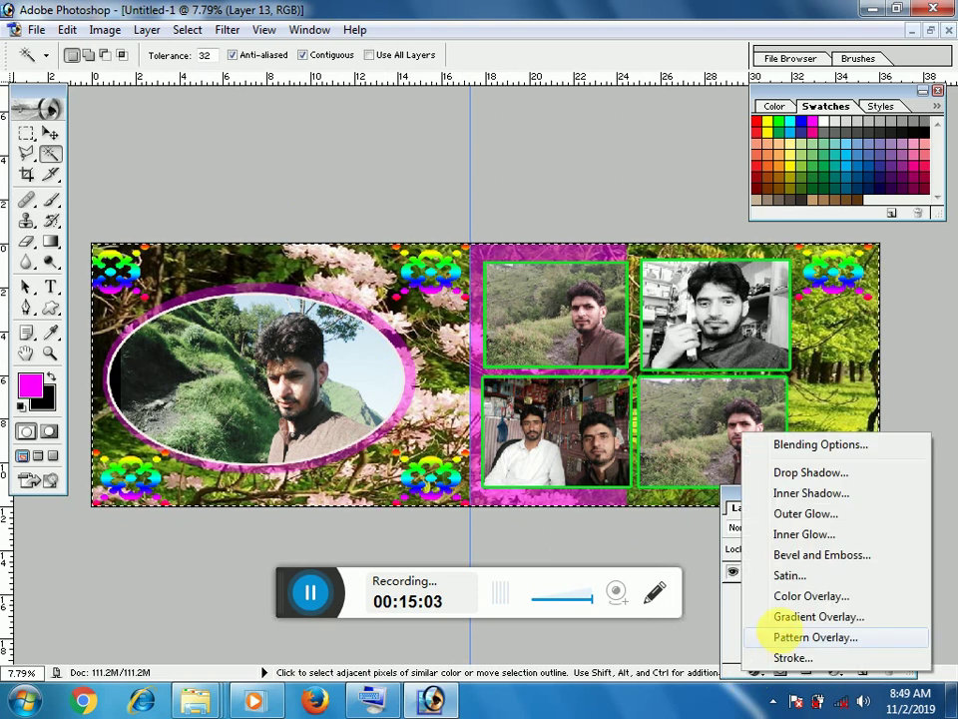
left_click(795, 617)
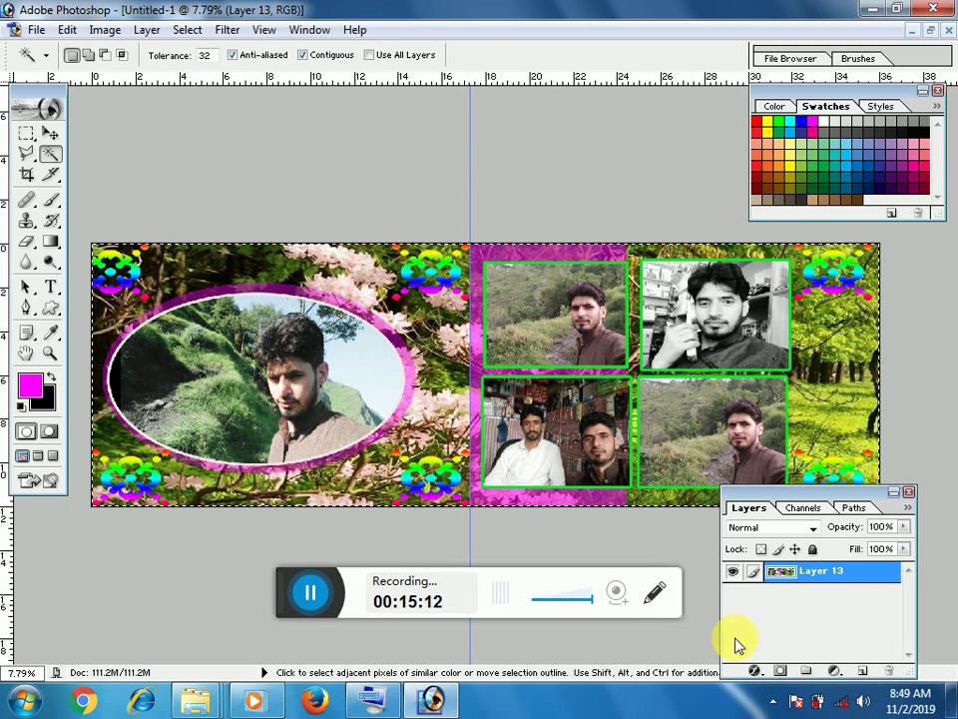
left_click(753, 670)
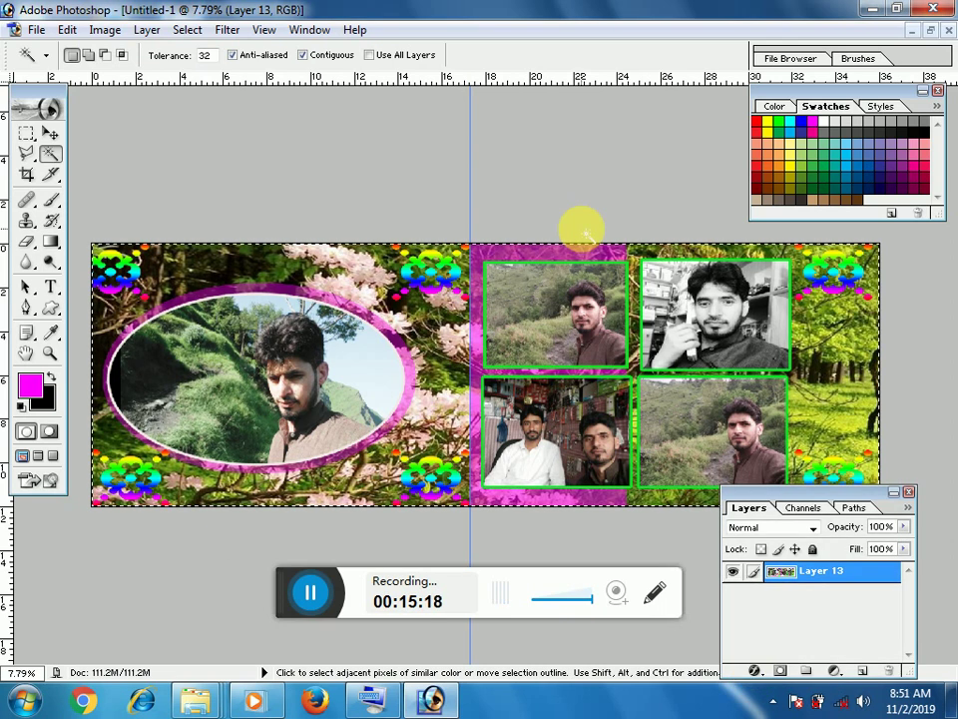
key("ctrl")
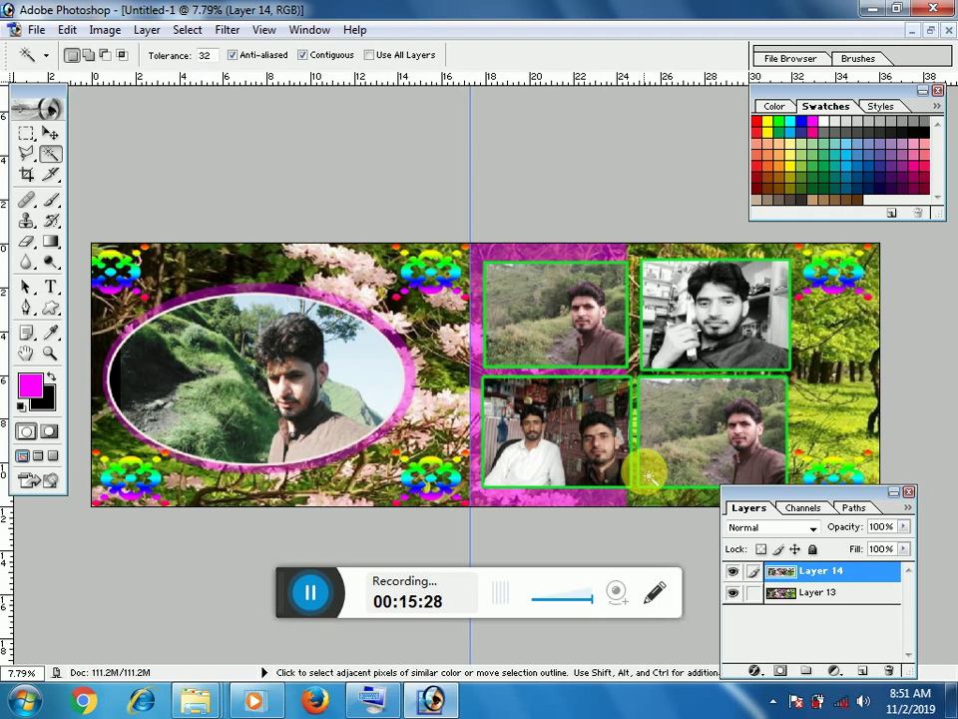
Shrink the Layer 14 copy to about 96.9% wide and 90% tall, then make Layer 13 active.
key("ctrl+t")
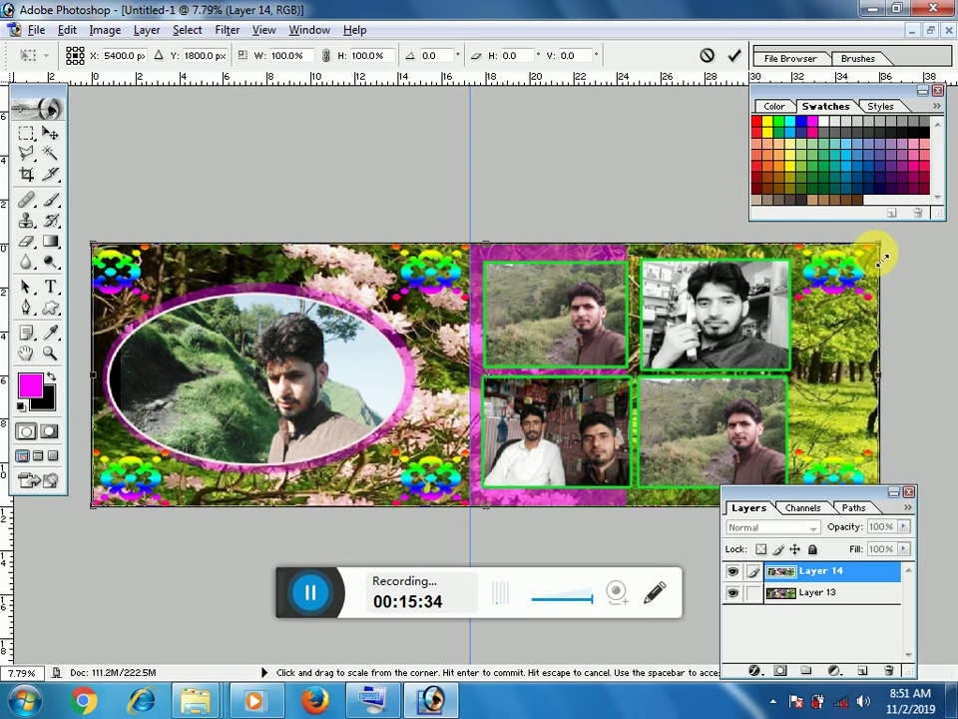
left_click_drag(865, 274, 863, 269)
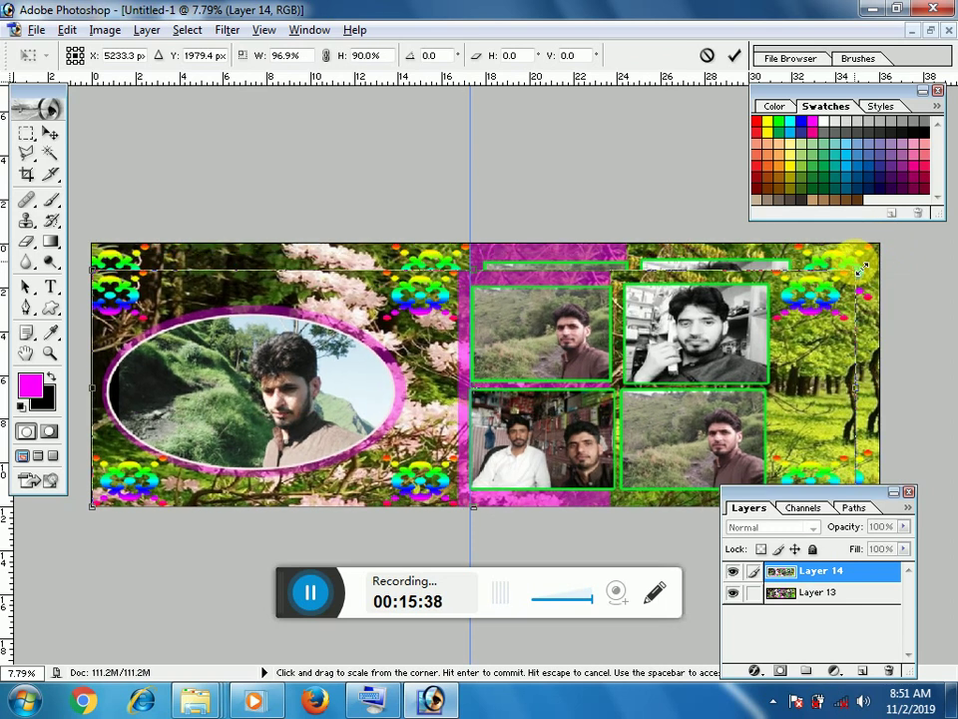
key("Return")
key("w")
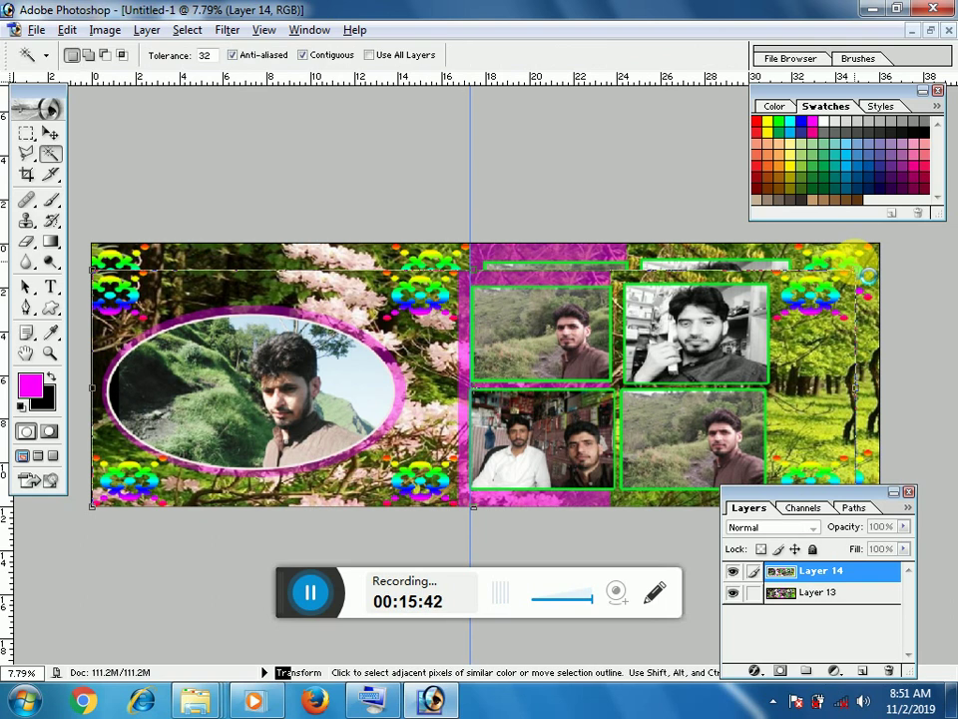
key("v")
left_click(550, 446, "ctrl")
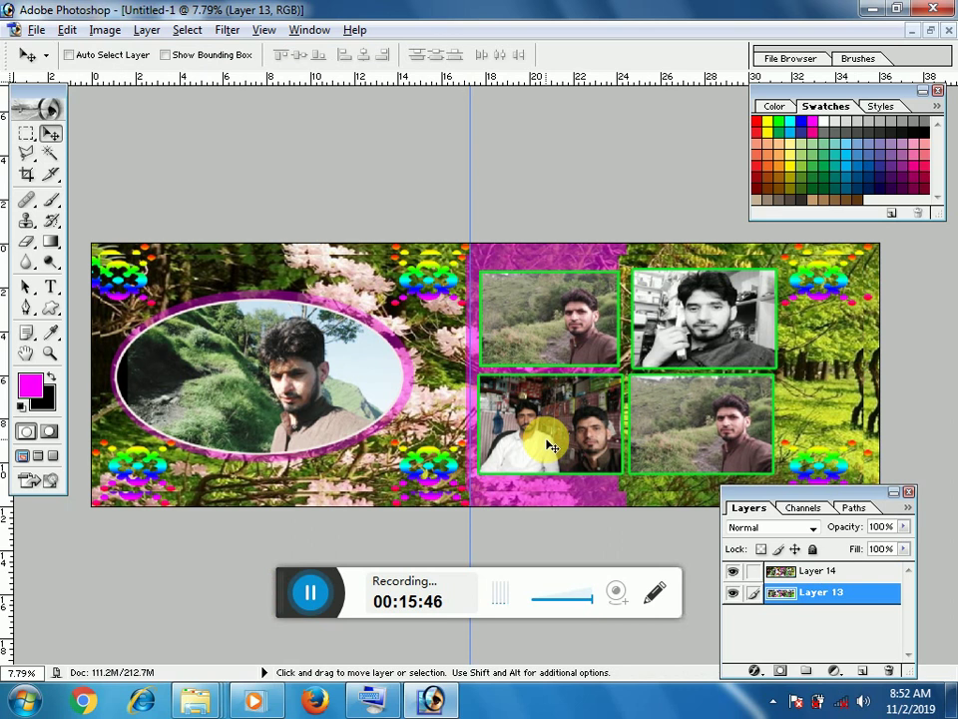
Apply a 4.8-pixel Gaussian Blur to the full-size collage on Layer 13.
left_click(908, 492)
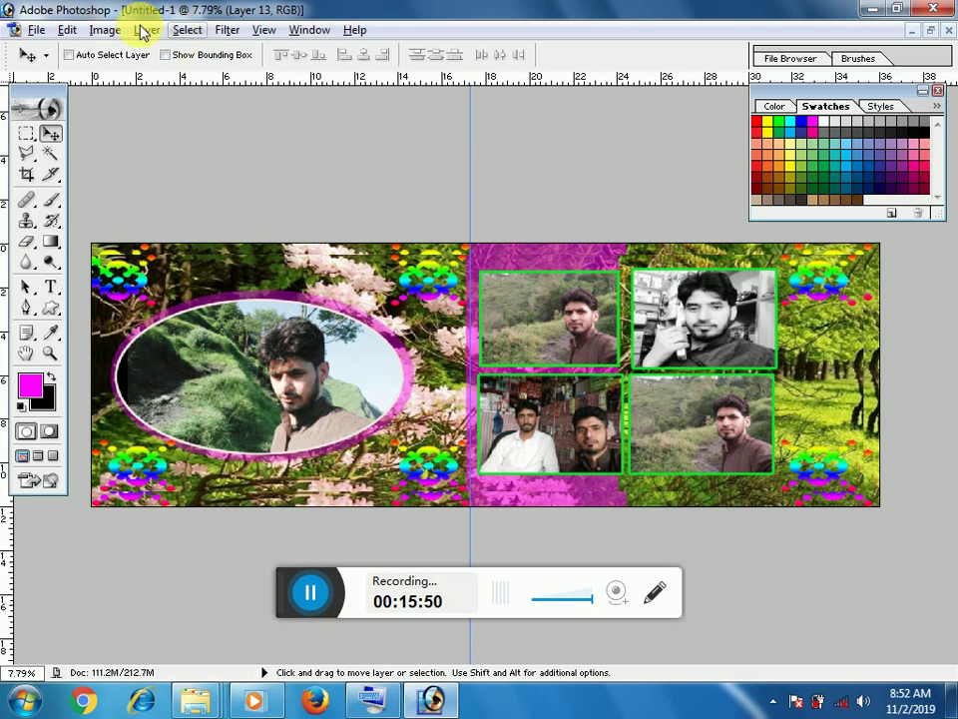
left_click(188, 30)
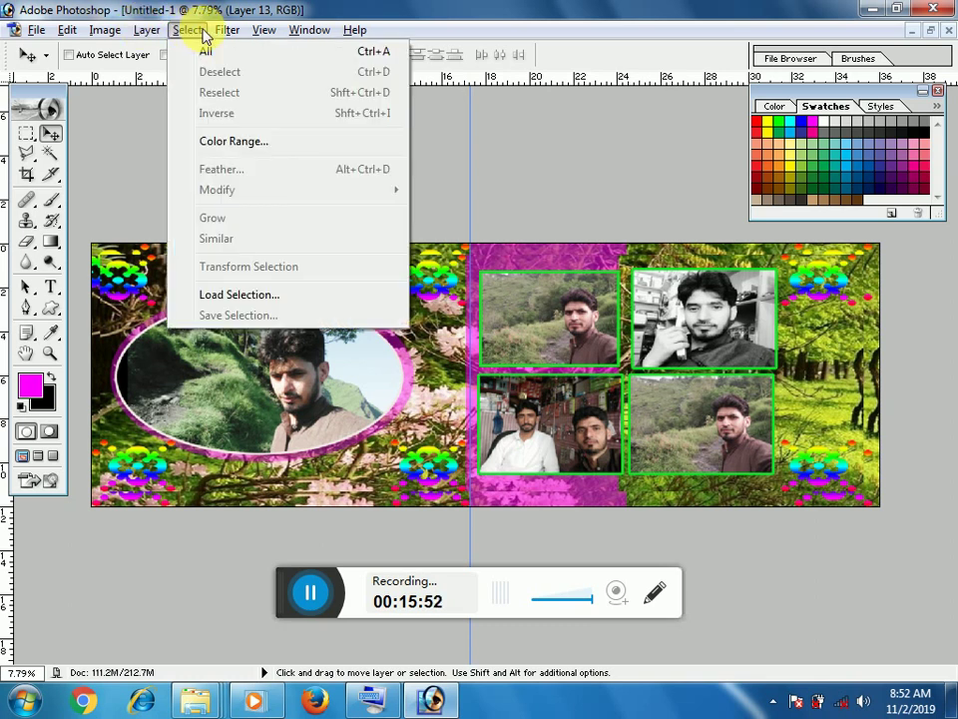
left_click(228, 30)
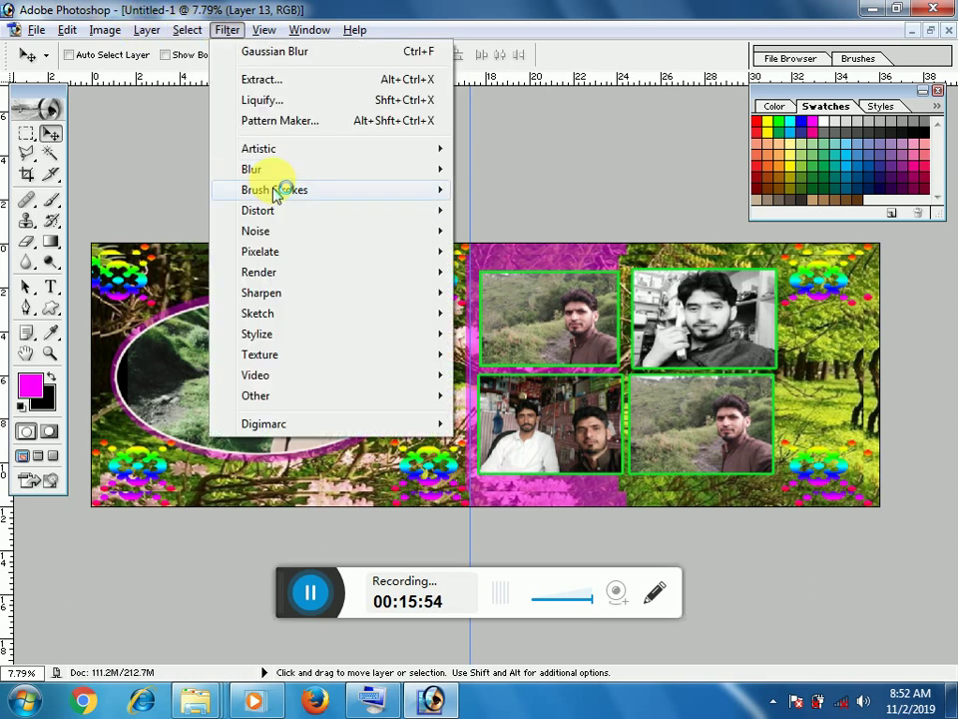
mouse_move(251, 169)
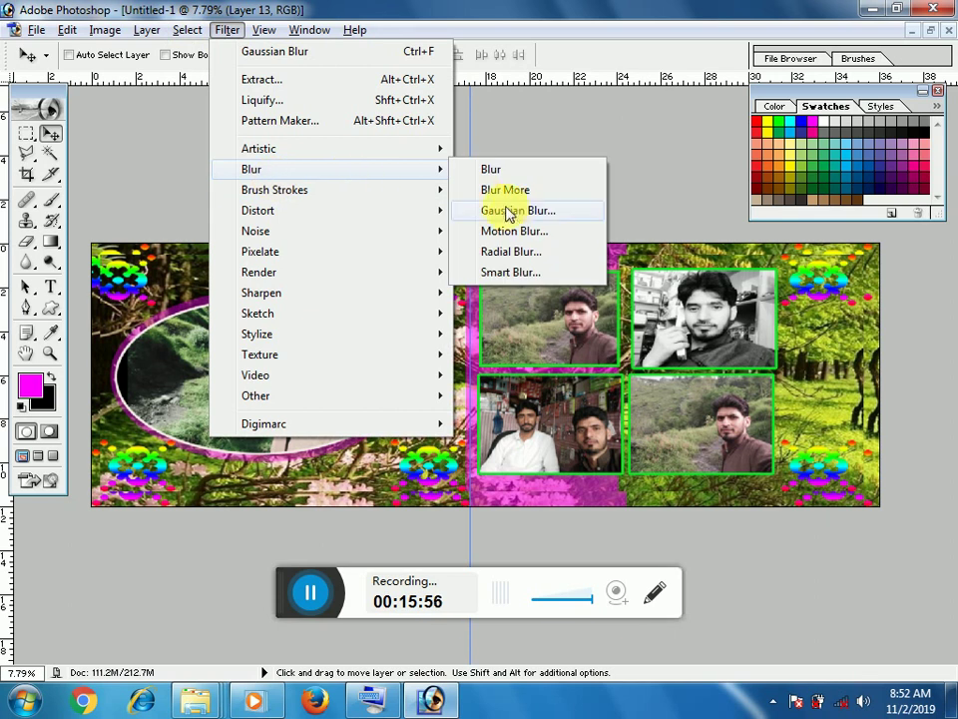
left_click(515, 218)
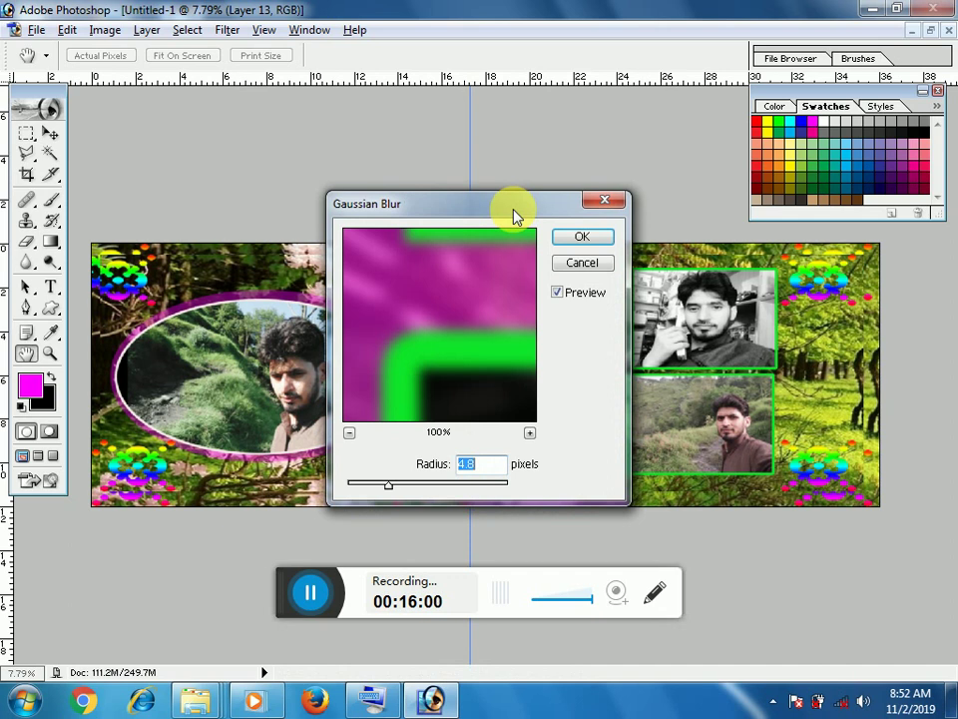
left_click(610, 207)
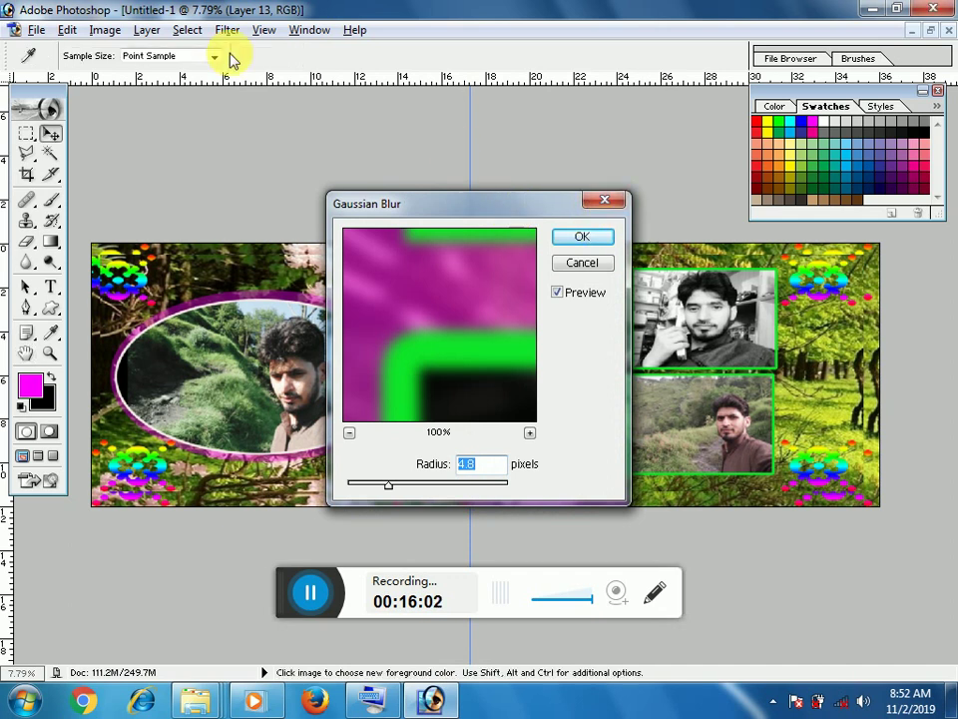
left_click(227, 30)
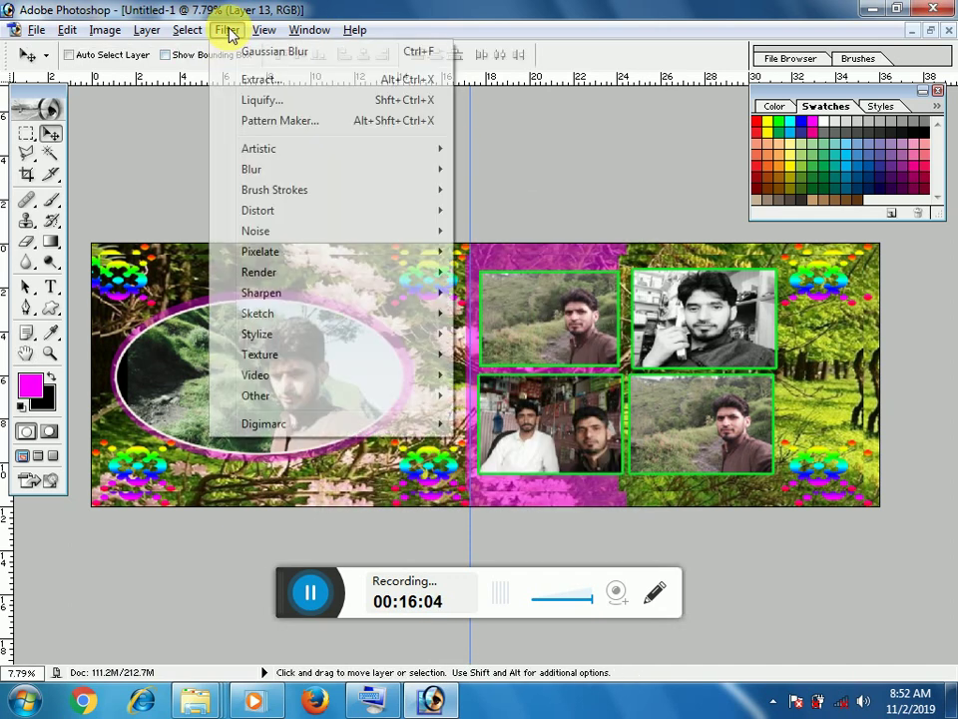
left_click(292, 148)
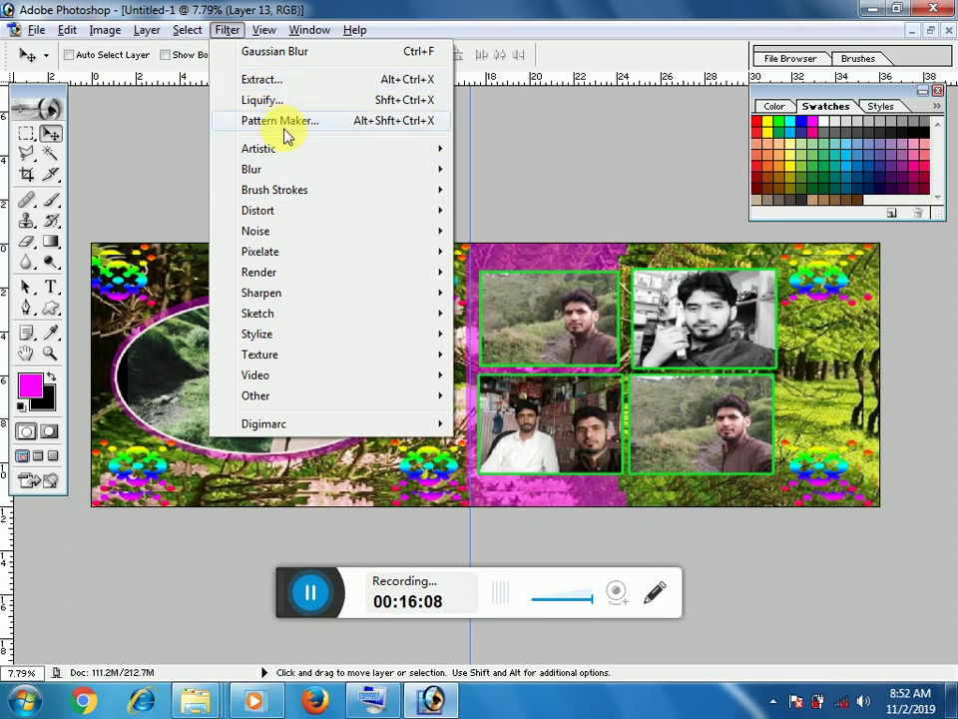
mouse_move(251, 169)
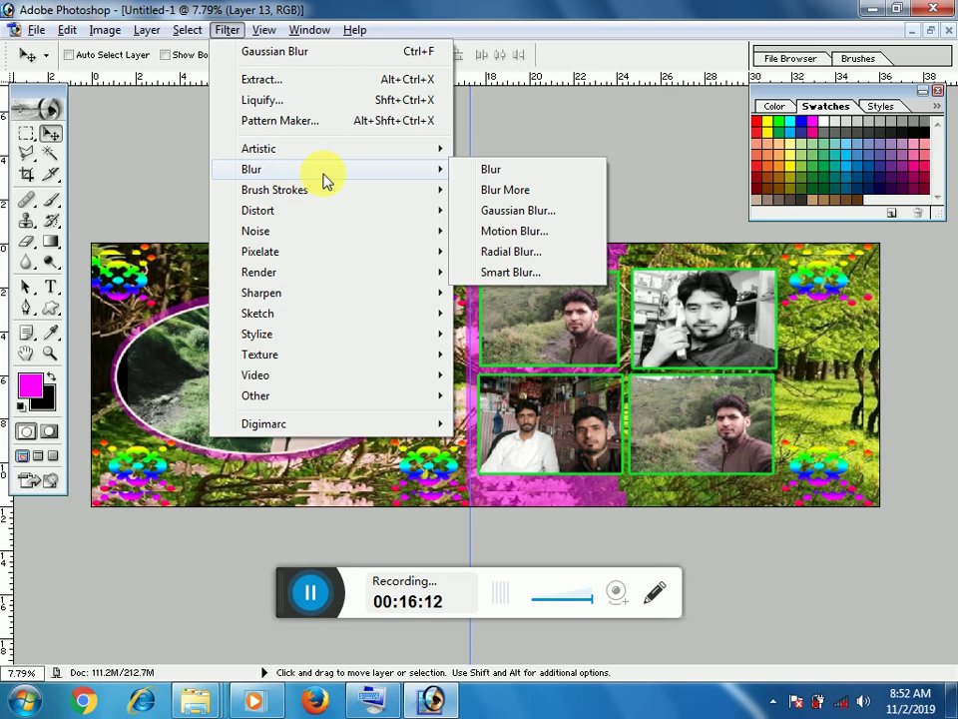
left_click(539, 210)
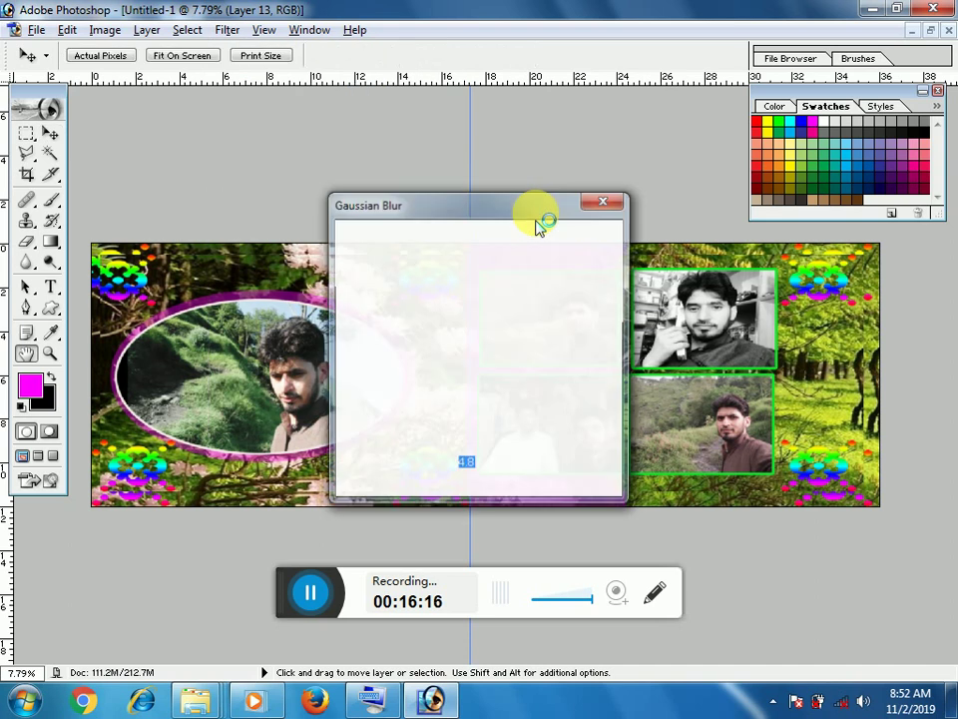
type("4.8")
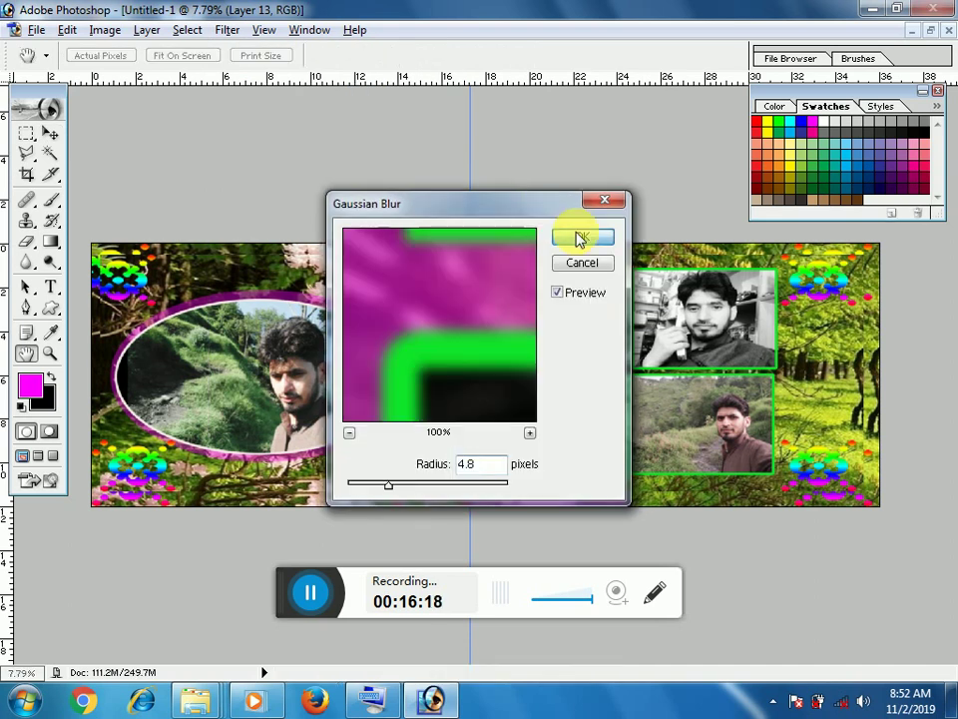
left_click(580, 238)
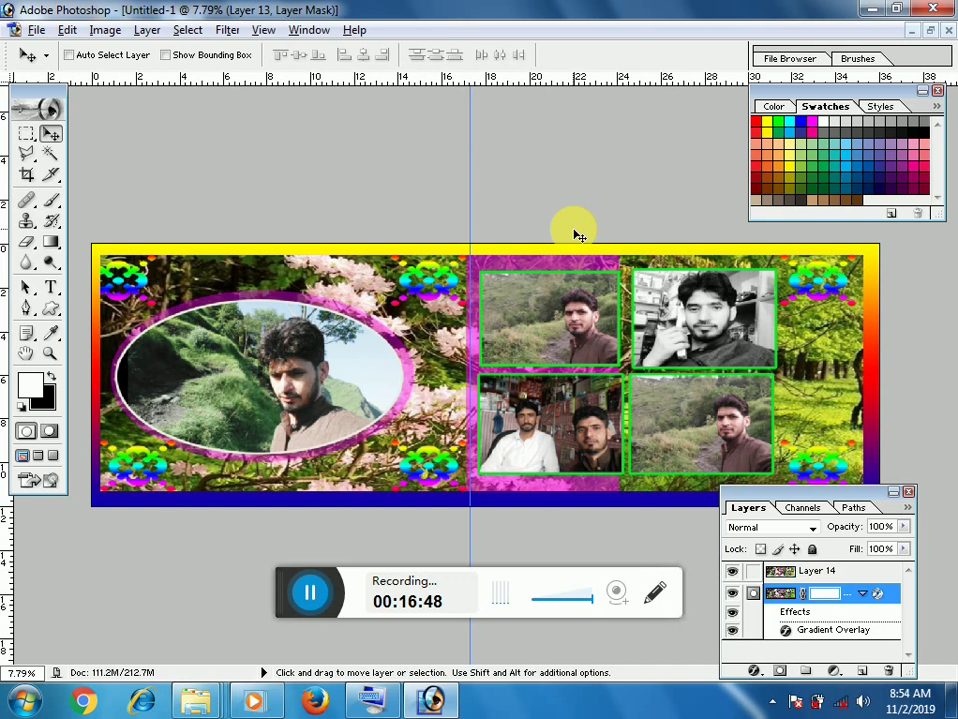
Zoom the collage in to 9.43% so the photos fill more of the window.
key("ctrl+plus")
key("ctrl+plus")
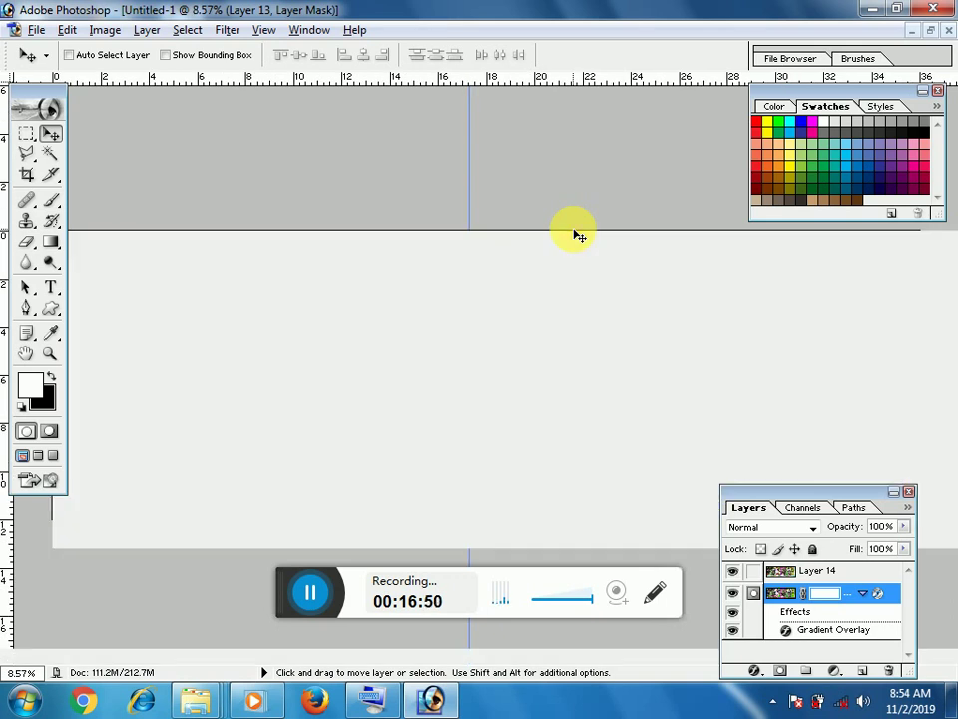